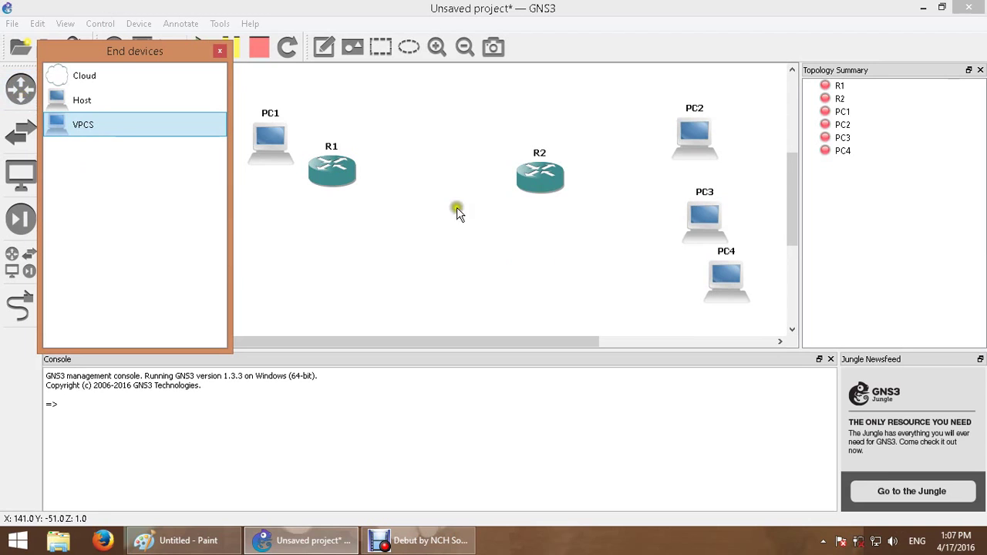
Reposition the PCs so PC1 sits lower beside R1 and PC2, PC3 and PC4 form a spaced column at the far side of R2
left_click_drag(250, 144, 233, 171)
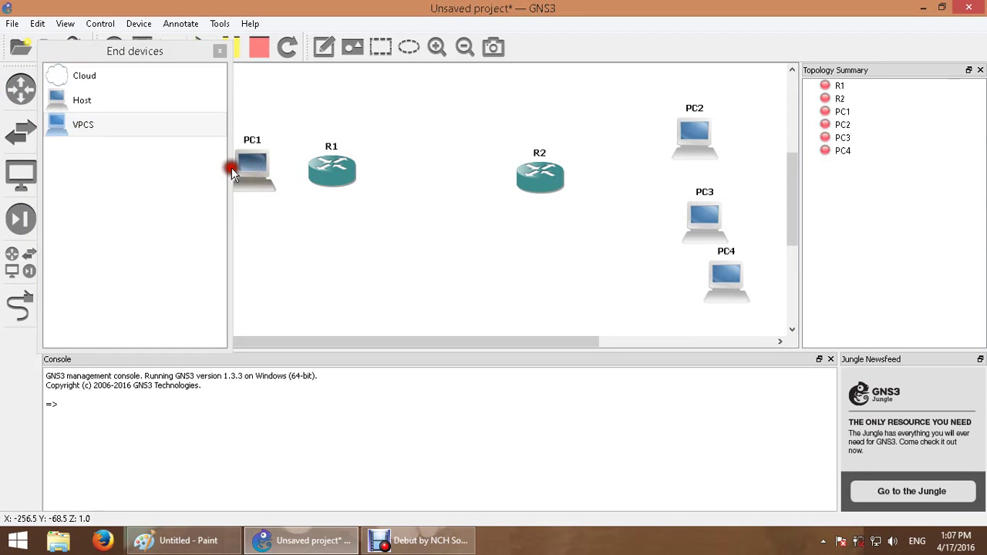
left_click(29, 136)
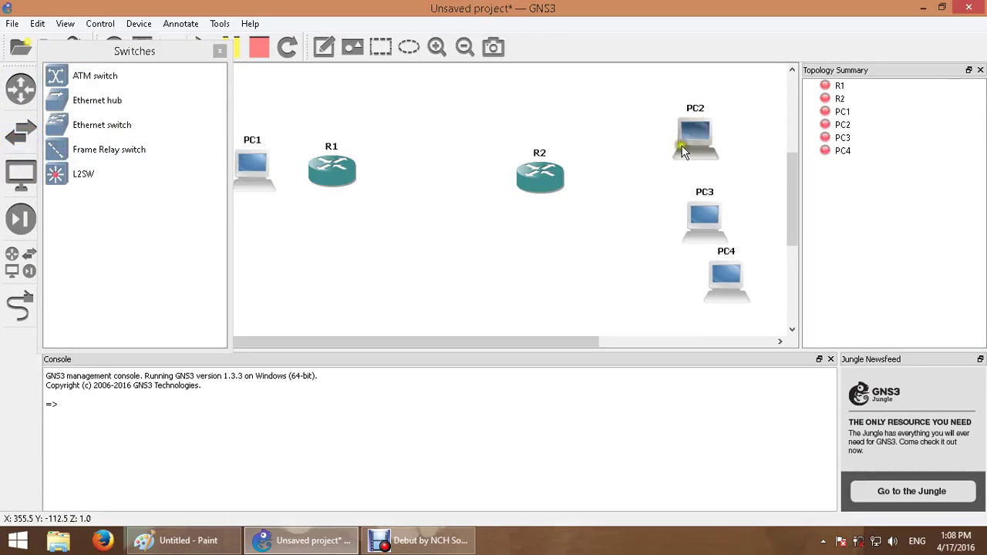
left_click_drag(687, 143, 721, 121)
left_click_drag(695, 217, 735, 194)
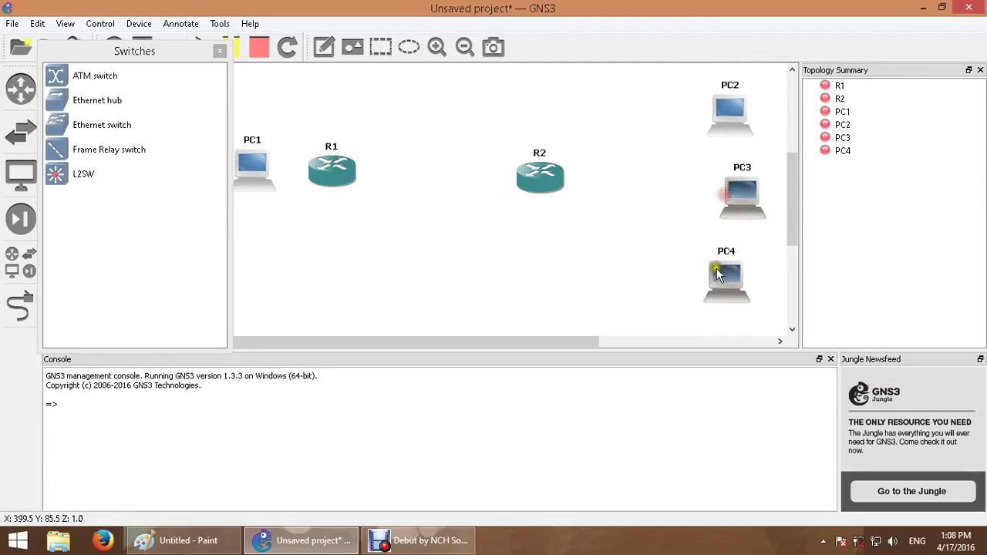
left_click_drag(725, 279, 736, 293)
left_click_drag(732, 132, 748, 127)
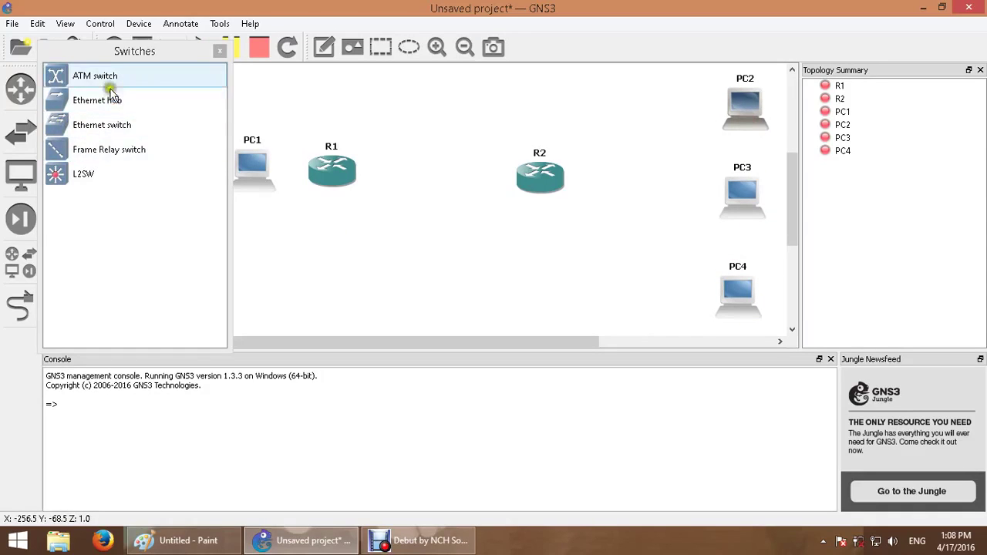
Add an Ethernet switch between R2 and the PC column, and shift PC1, R1 and R2 away from it to space out the topology
left_click_drag(121, 131, 640, 177)
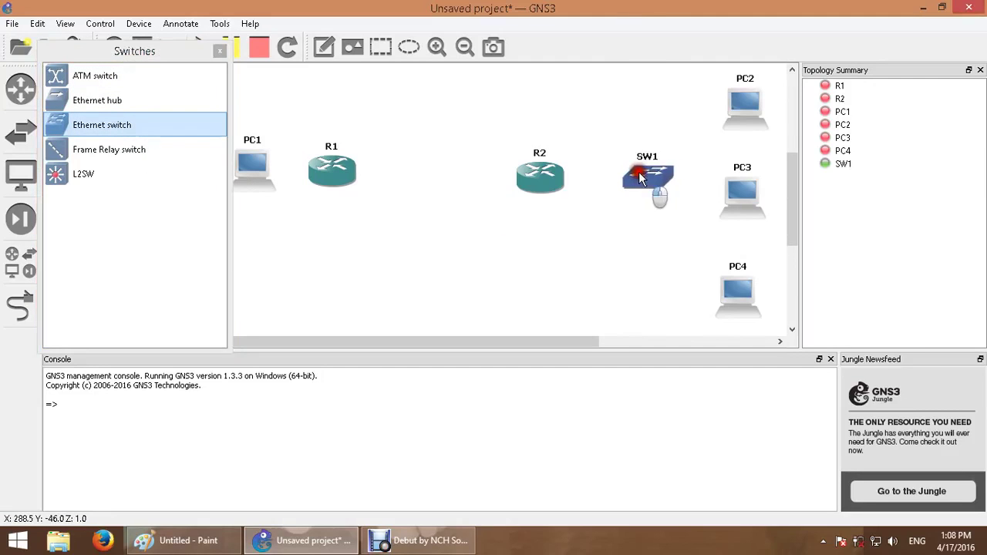
left_click(220, 51)
left_click_drag(255, 183, 176, 190)
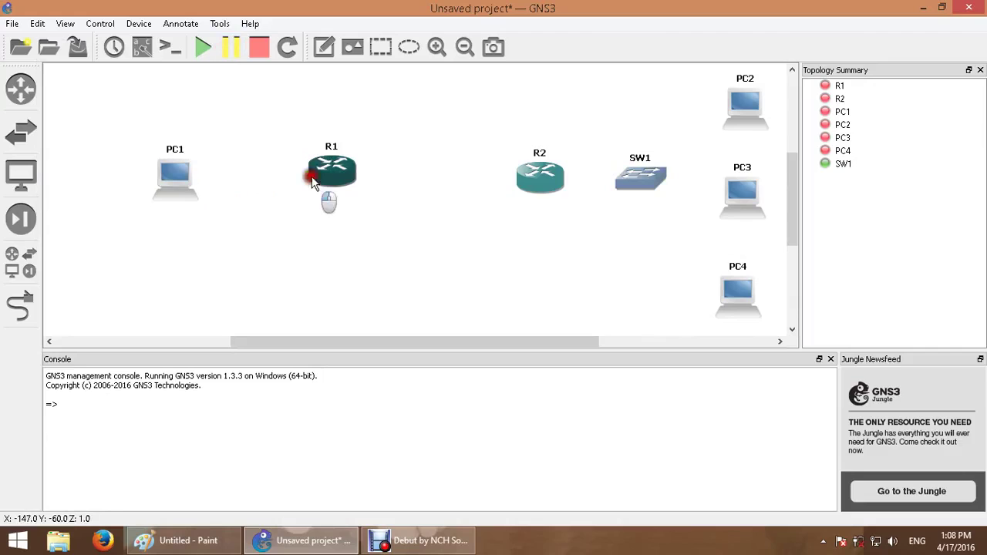
left_click_drag(312, 177, 283, 186)
left_click_drag(536, 191, 482, 197)
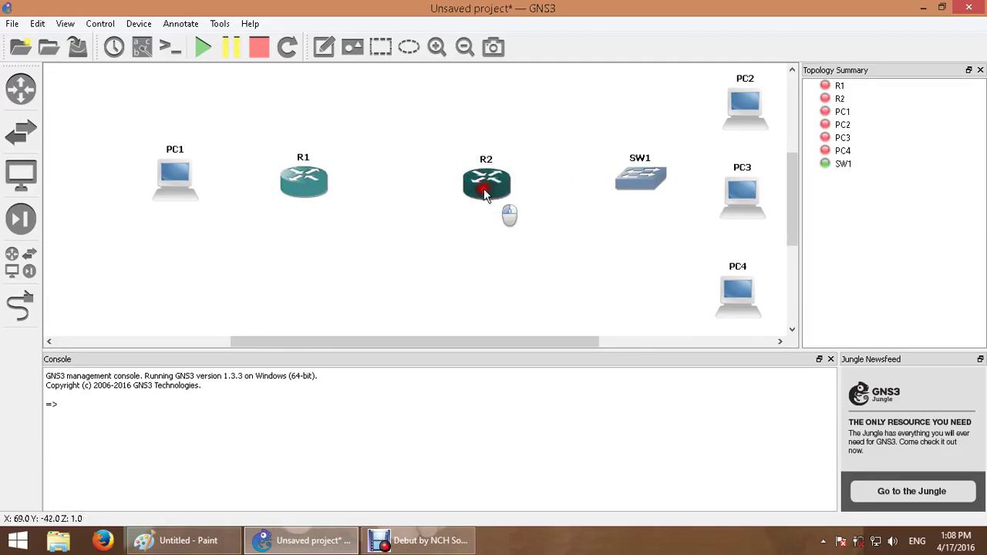
Link PC1's Ethernet0 to R1's FastEthernet0/0
left_click(21, 304)
left_click(181, 185)
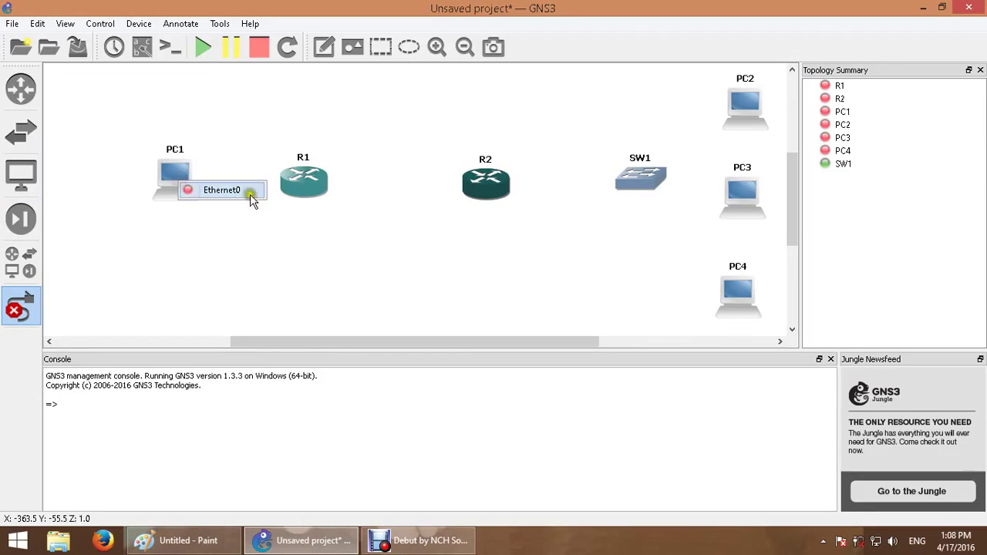
left_click(252, 194)
left_click(301, 179)
left_click(354, 190)
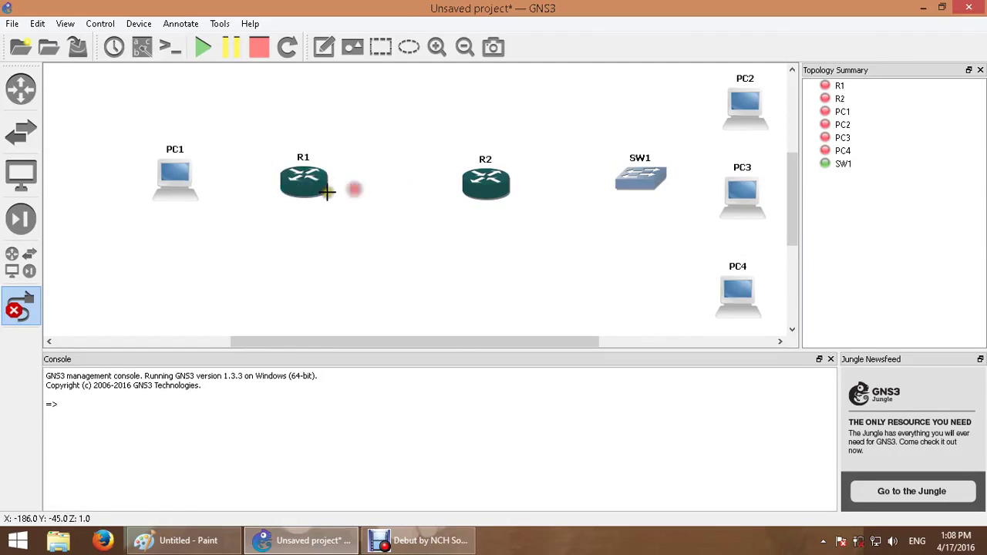
Link R1's FastEthernet0/1 to R2's FastEthernet0/0, and R2's FastEthernet0/1 to port 1 of SW1
left_click(310, 185)
left_click(347, 207)
left_click(480, 189)
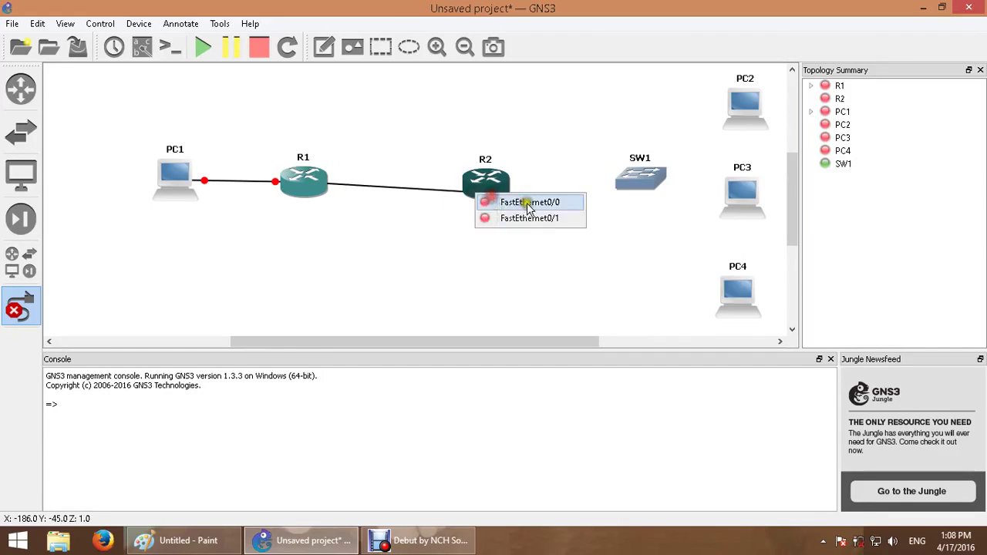
left_click(526, 199)
left_click(505, 189)
left_click(575, 215)
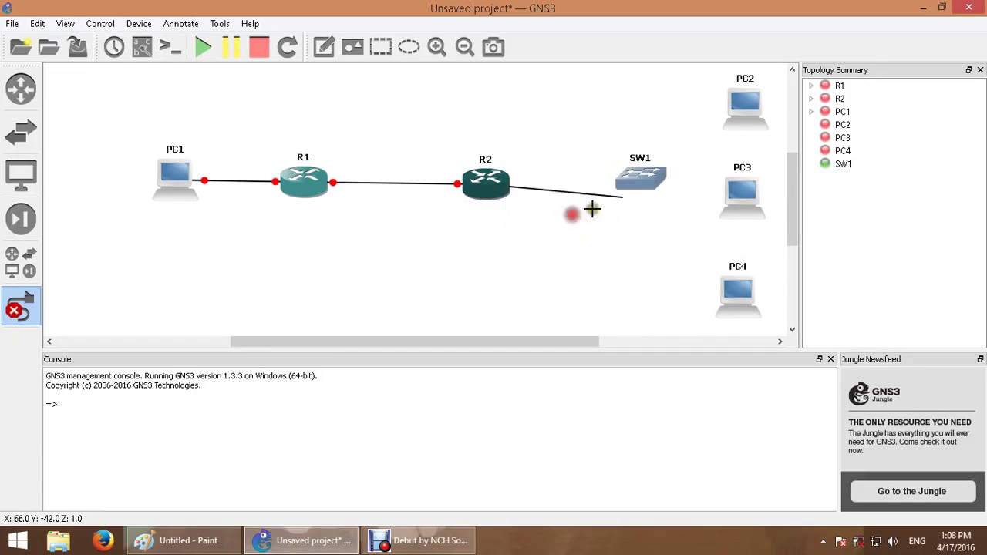
left_click(640, 182)
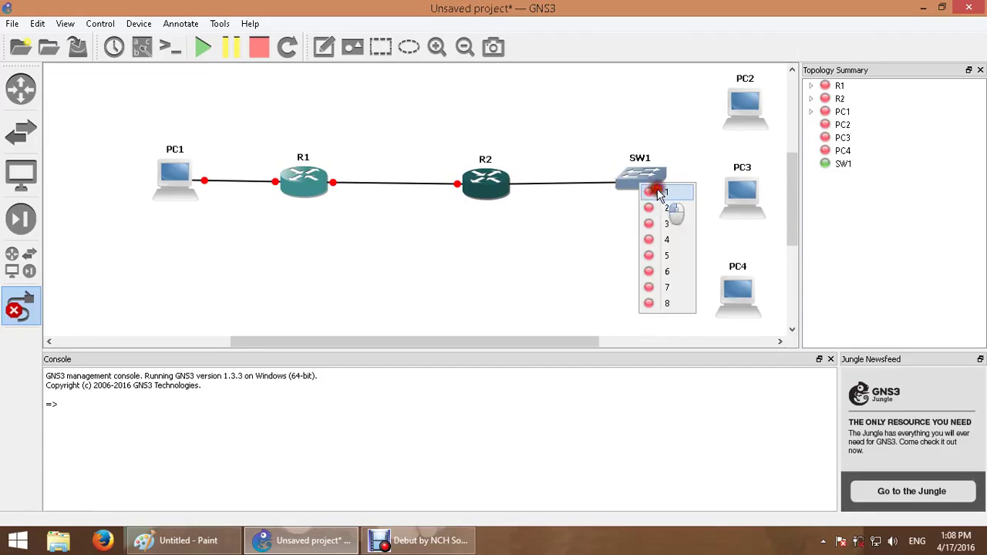
left_click(669, 208)
Link PC2's Ethernet0 to port 2 of SW1 and PC3's Ethernet0 to port 3 of SW1
left_click(733, 122)
left_click(771, 129)
left_click(676, 171)
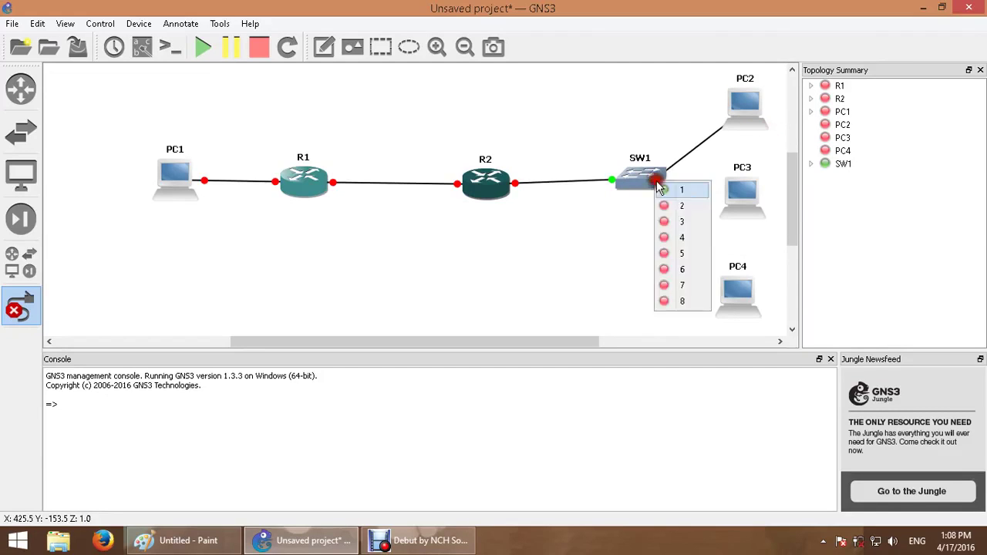
left_click(683, 213)
left_click(741, 199)
left_click(759, 216)
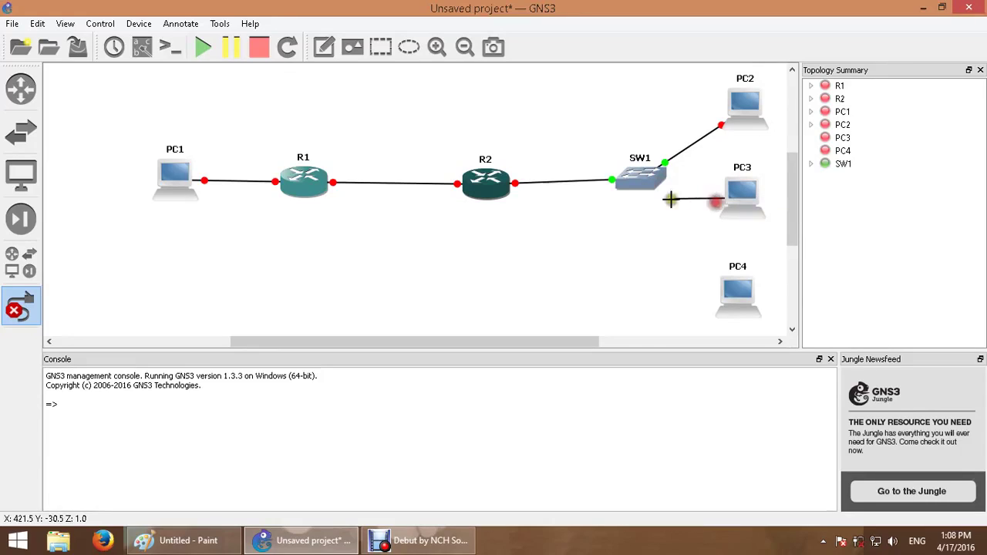
left_click(639, 176)
left_click(673, 220)
Link PC4's Ethernet0 to port 4 of SW1 and leave link mode
left_click(734, 290)
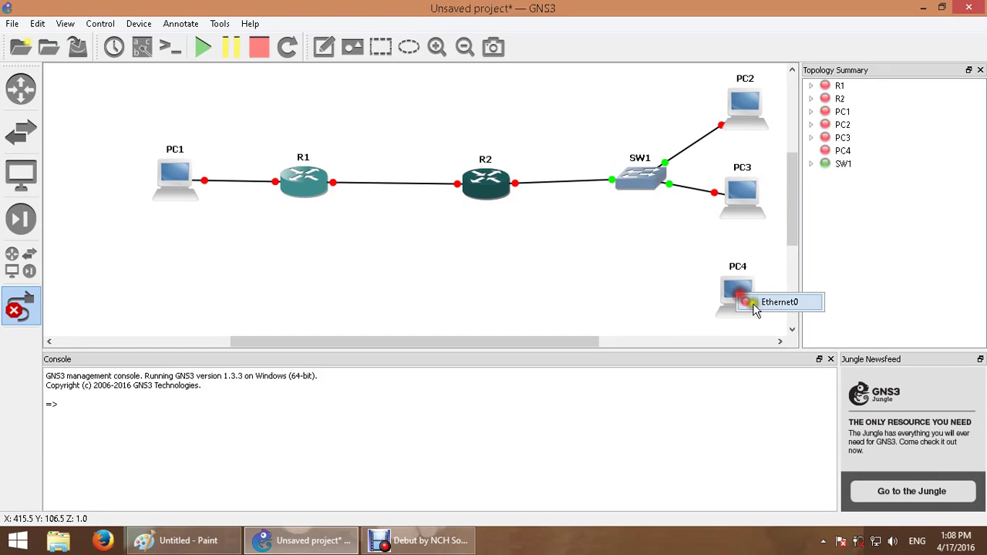
left_click(753, 302)
left_click(634, 180)
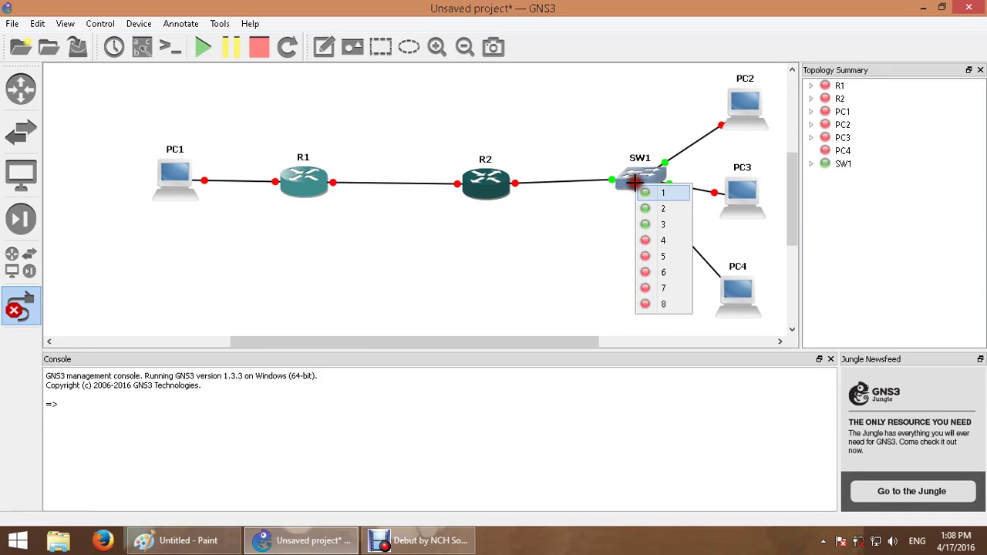
left_click(682, 240)
left_click(19, 336)
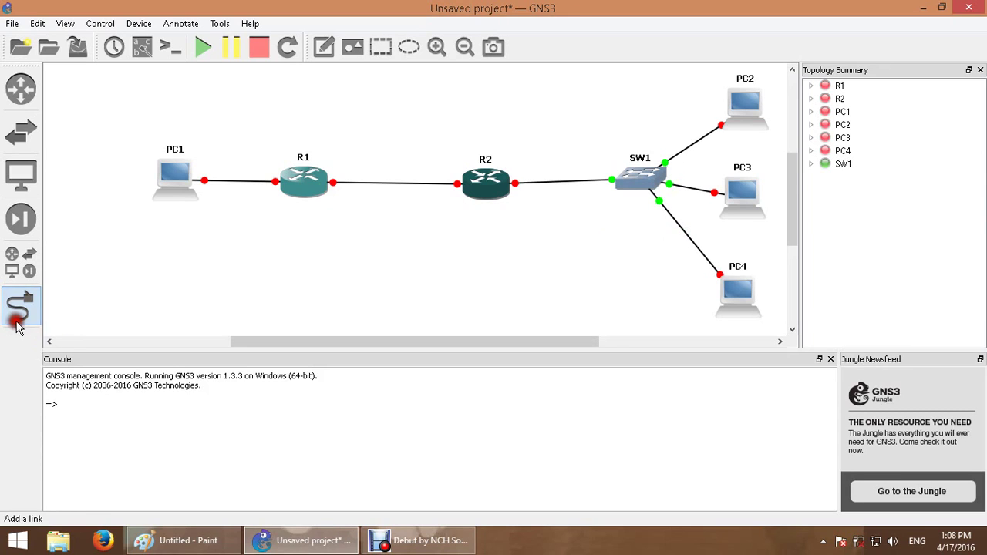
Start all devices in the topology and allow vpcs.exe through Windows Firewall on private networks
left_click(204, 56)
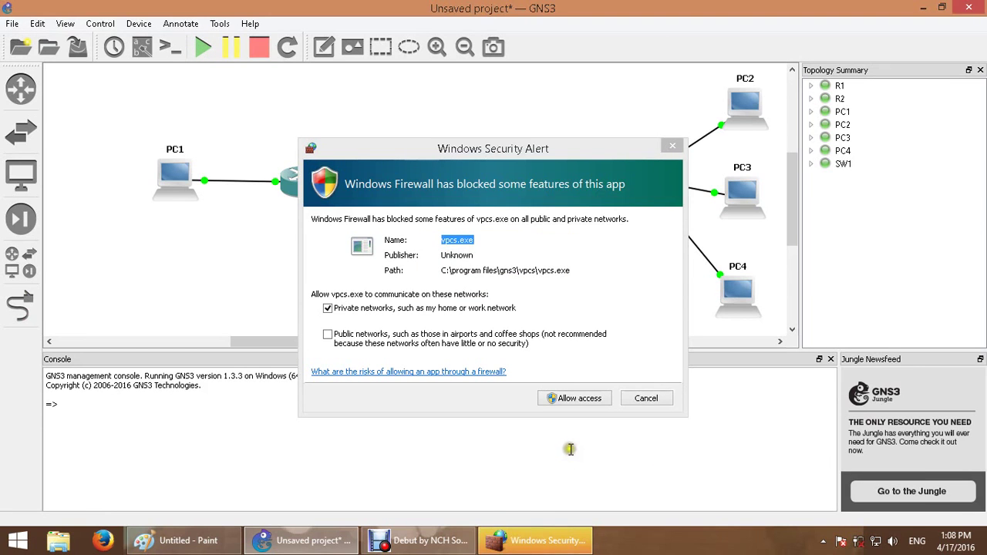
left_click(569, 400)
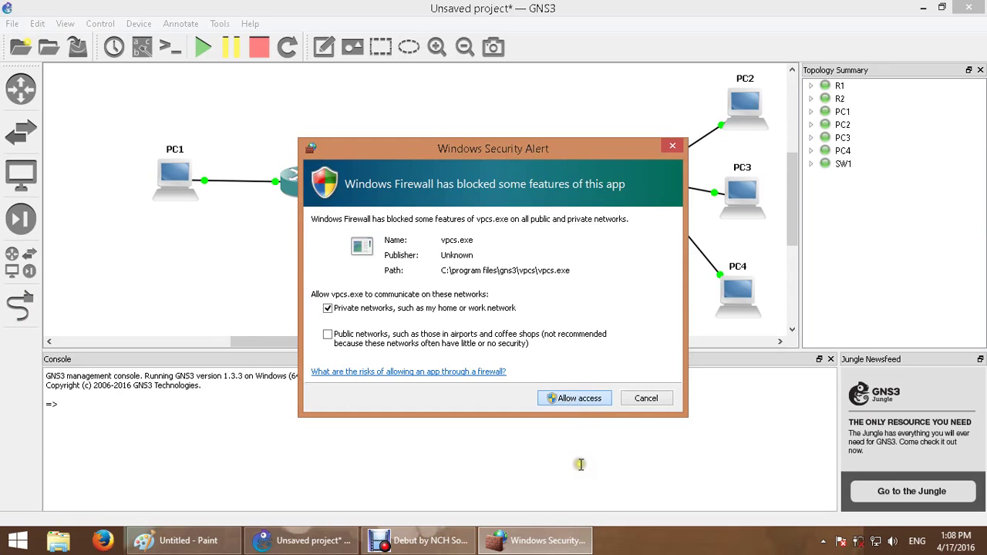
Switch to Task Manager, examine the CPU utilization graph, and return to GNS3
right_click(589, 544)
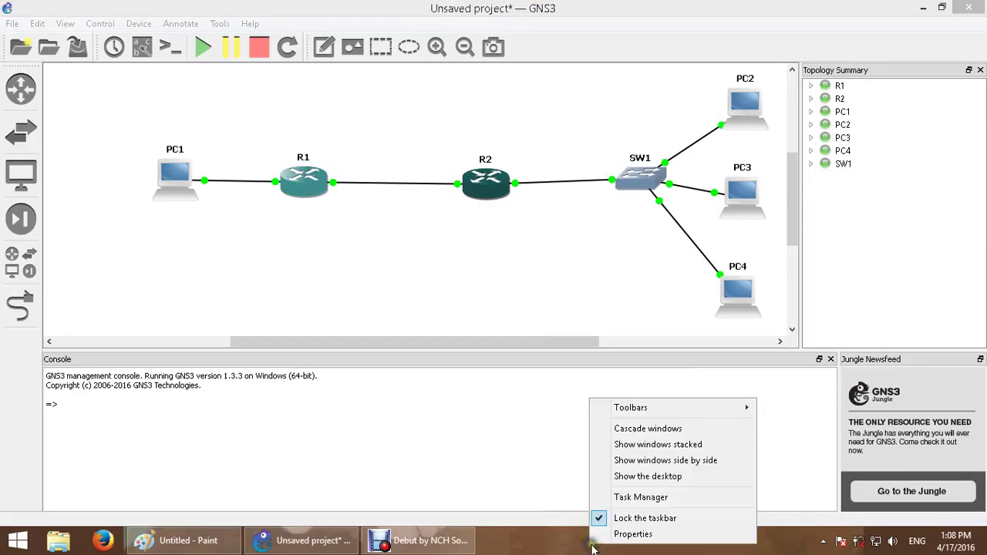
left_click(658, 498)
left_click(506, 138)
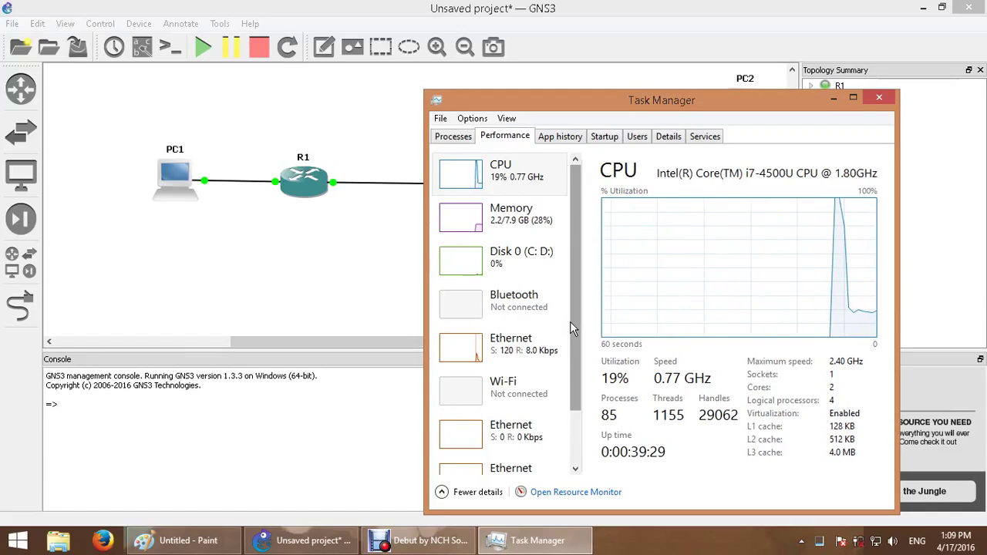
left_click(833, 98)
left_click(310, 288)
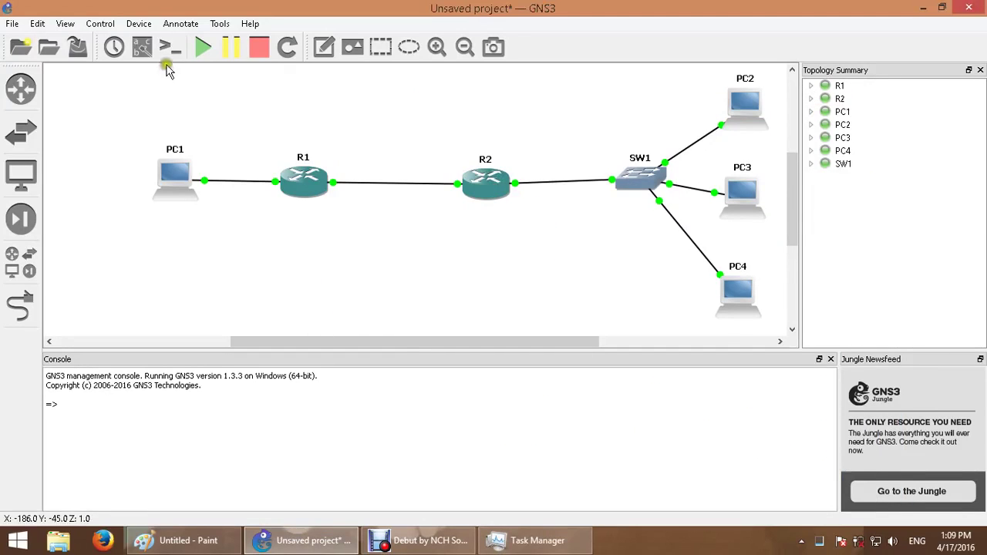
Show the interface labels on all links and move R1's f0/0 label clear of the router symbol
left_click(142, 47)
left_click_drag(304, 195, 291, 201)
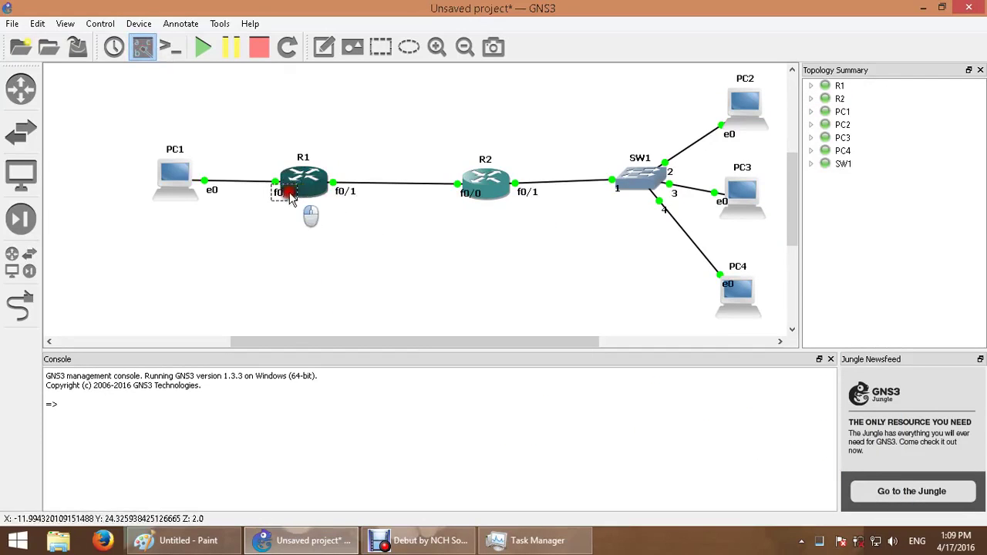
left_click(318, 270)
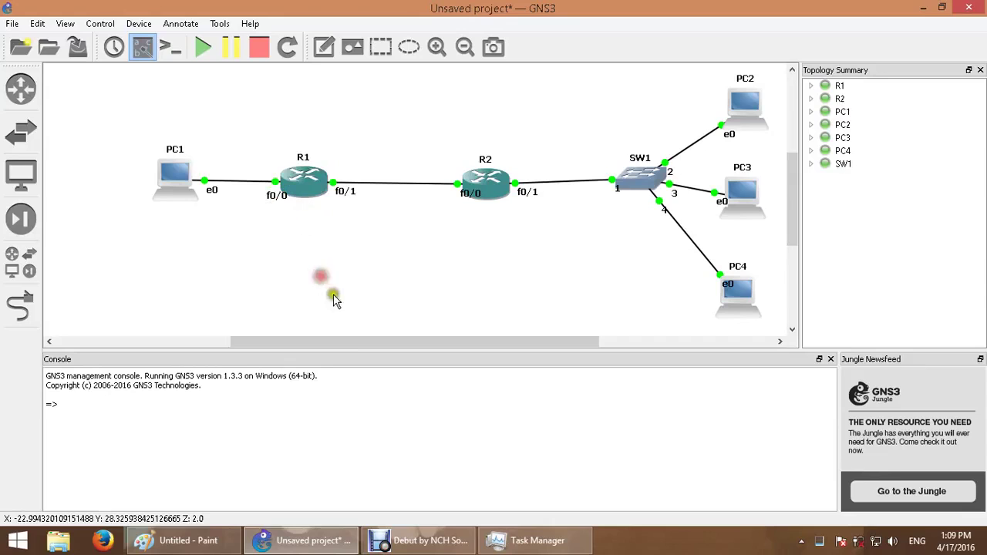
Open the SuperPuTTY consoles of R1 and R2, returning to the topology after each one
left_click(308, 182)
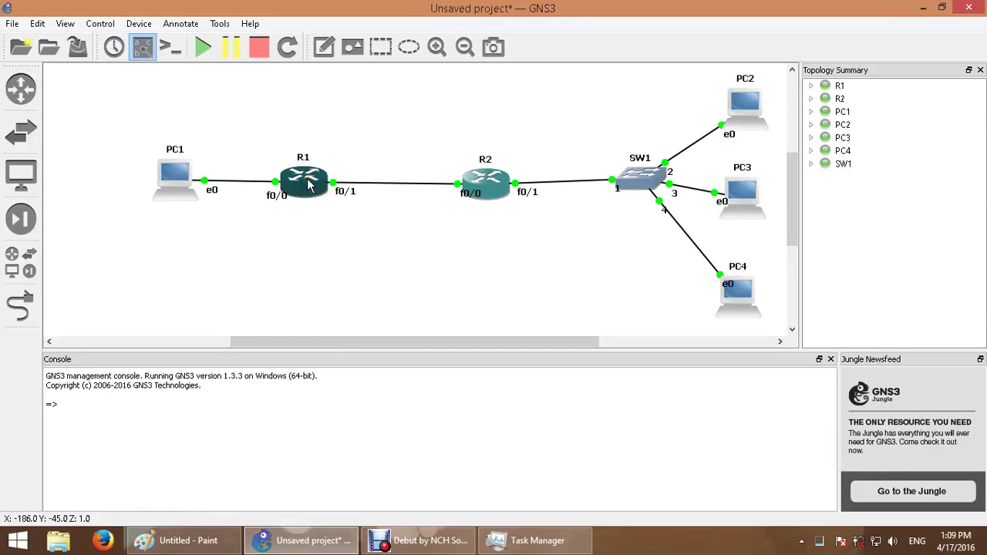
double_click(307, 183)
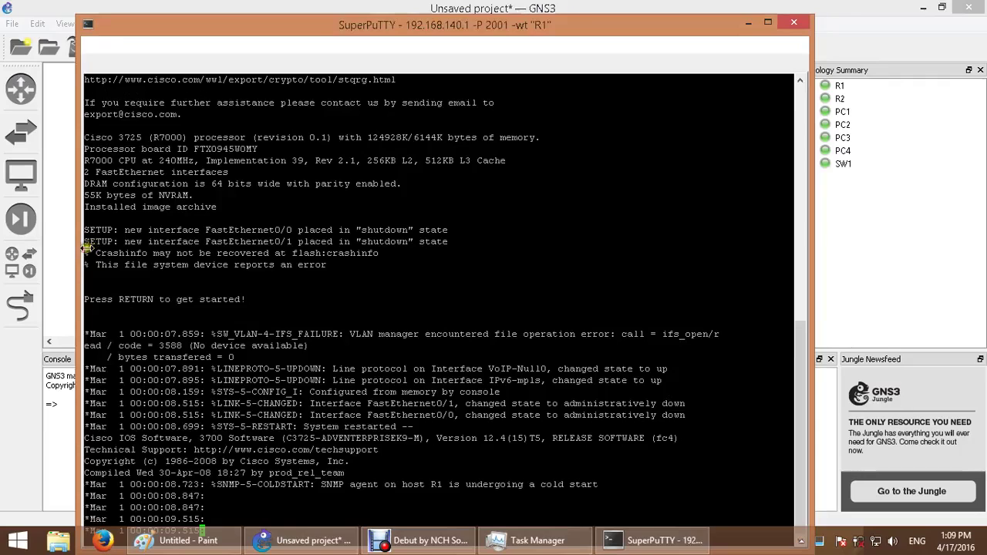
left_click(69, 262)
left_click(499, 183)
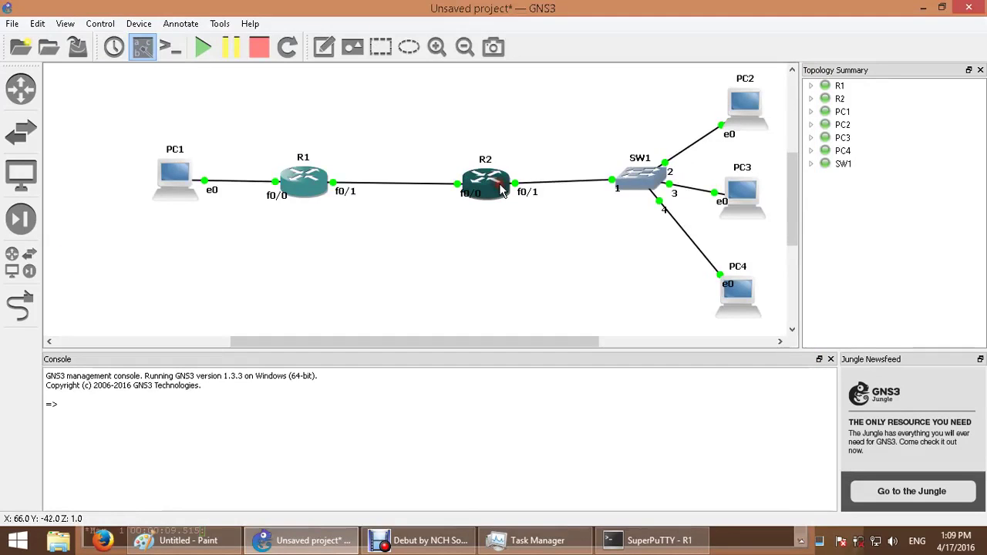
double_click(498, 183)
left_click(67, 249)
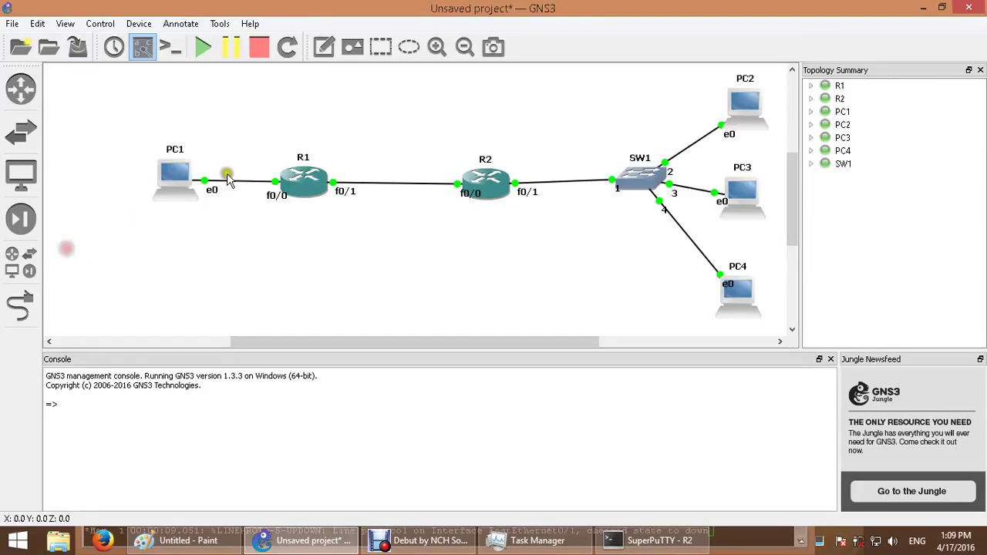
Try to open PC1's console, looking for its session in SuperPuTTY after each attempt
left_click(182, 177)
double_click(181, 177)
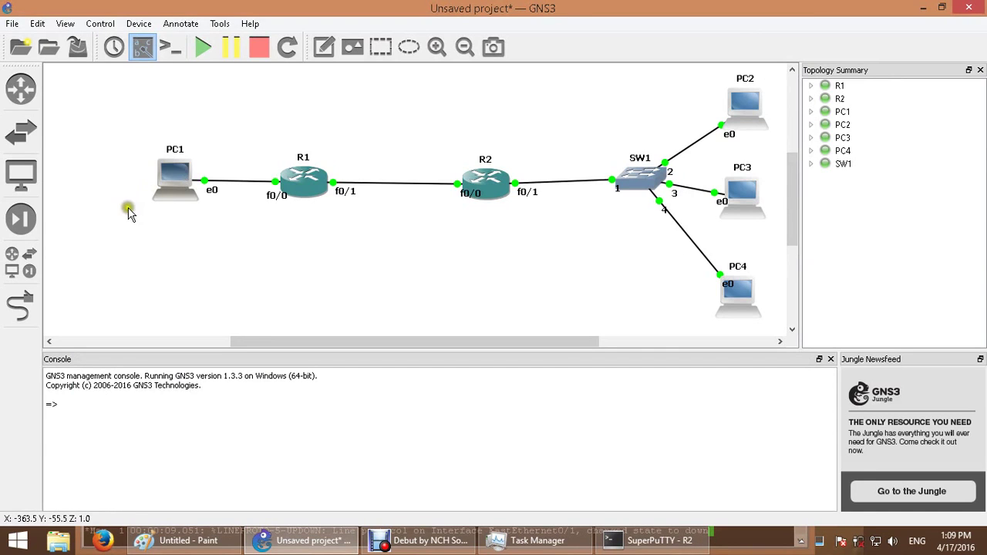
left_click(659, 541)
left_click(177, 284)
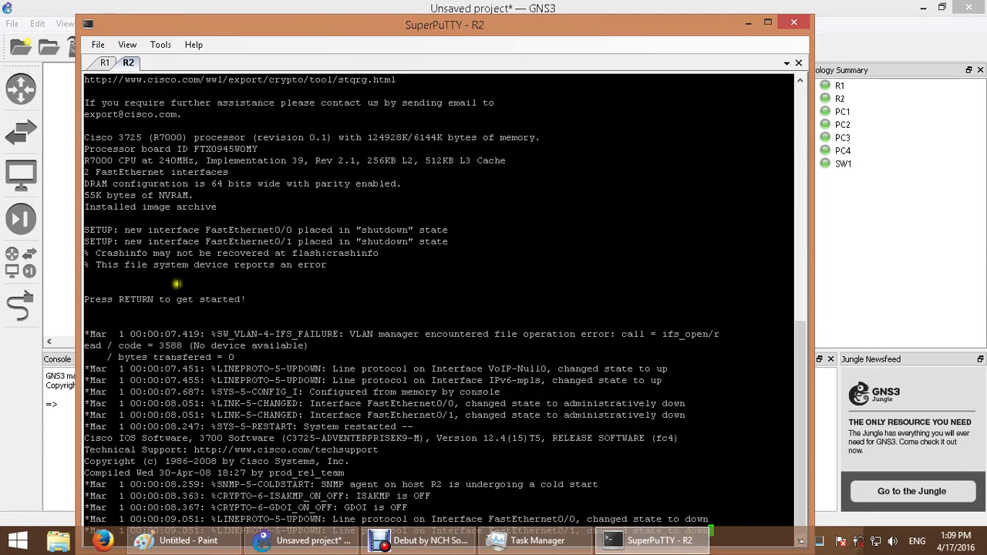
left_click(57, 286)
right_click(165, 165)
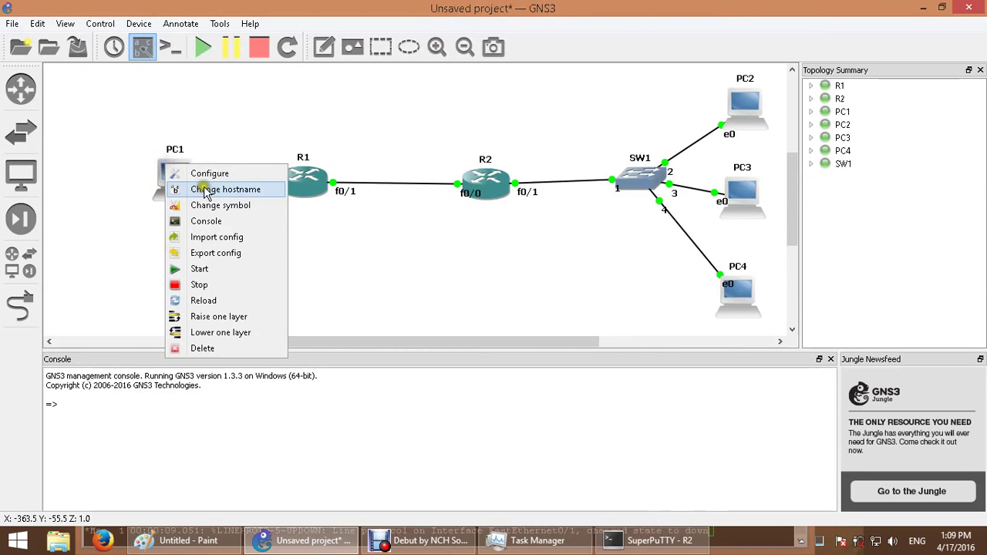
left_click(219, 221)
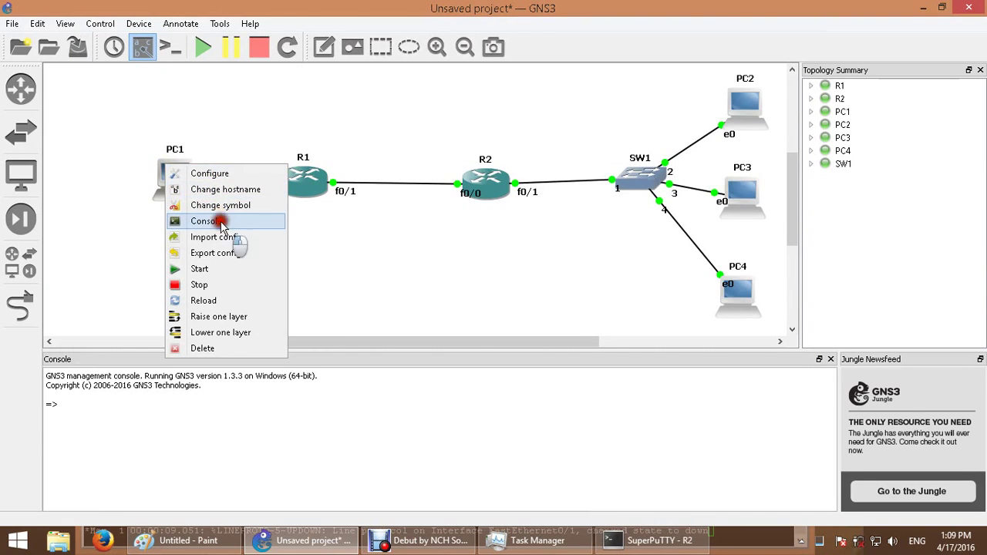
left_click(659, 541)
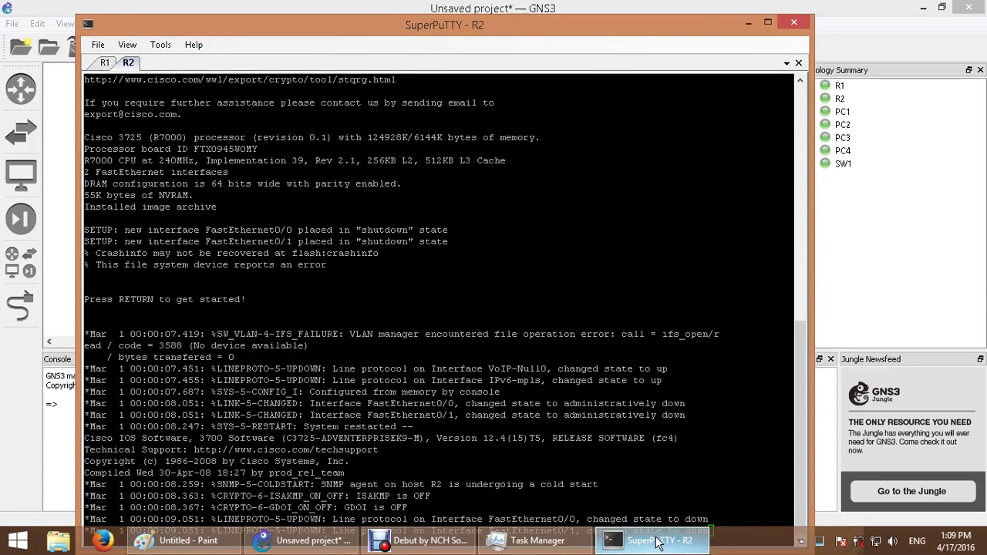
left_click(657, 542)
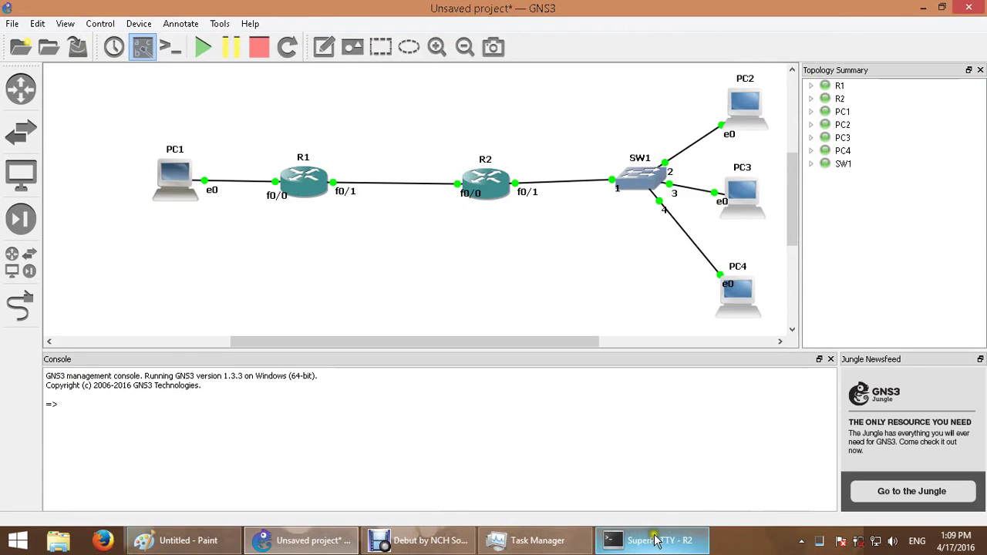
Bring up SuperPuTTY, move its window clear of PC1 in the topology, and return to GNS3
left_click(921, 8)
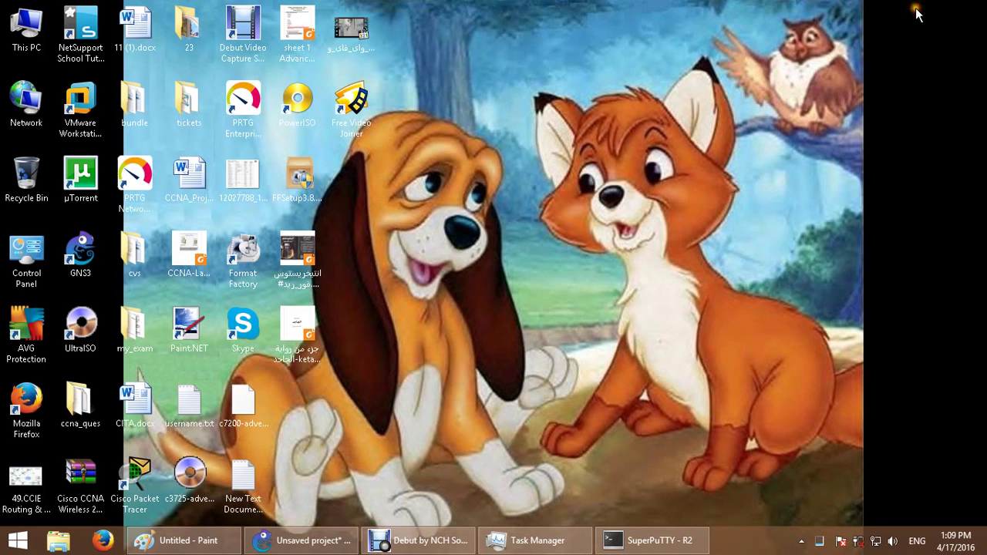
left_click(312, 540)
left_click(655, 540)
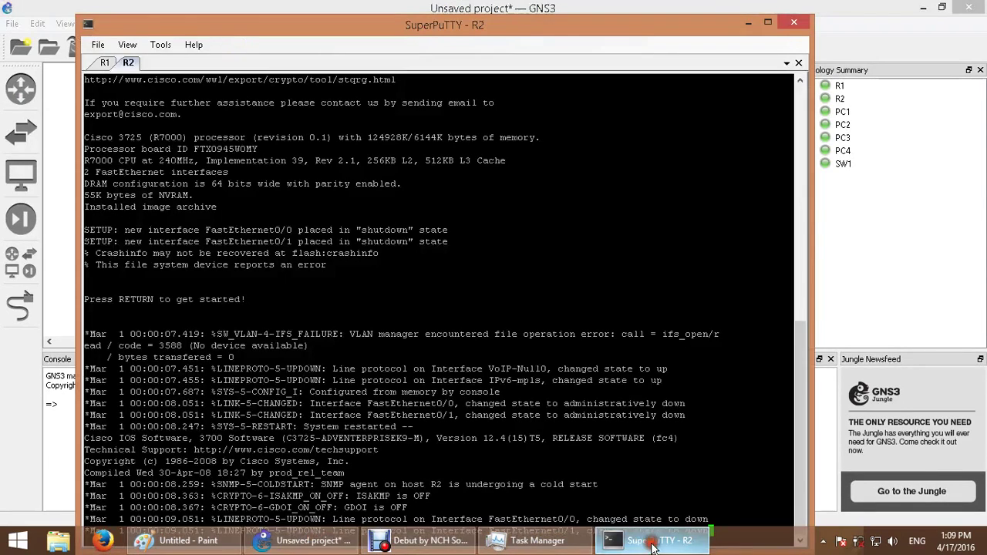
left_click_drag(435, 21, 482, 87)
left_click(109, 223)
Retry opening PC1's console, look for its session in SuperPuTTY, and return to the topology
right_click(175, 162)
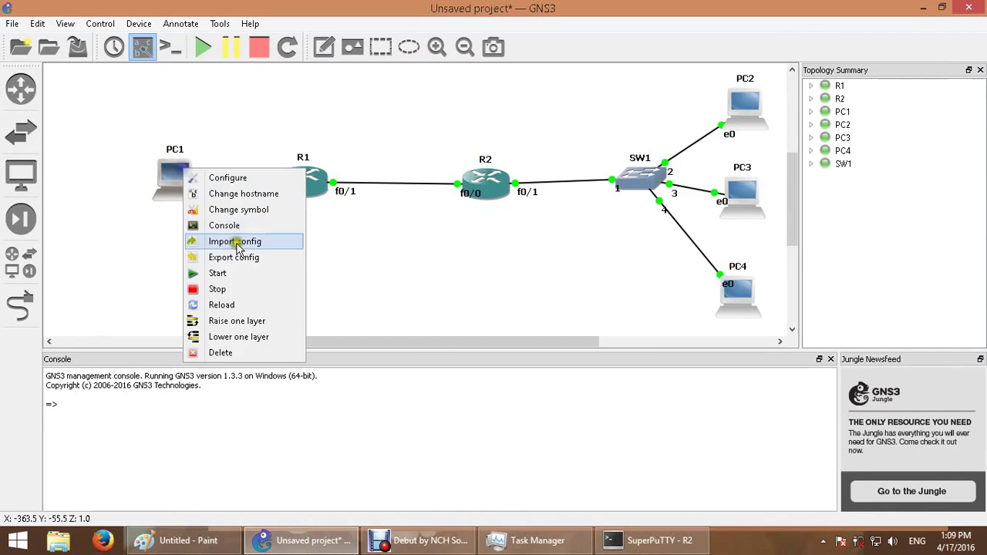
left_click(240, 225)
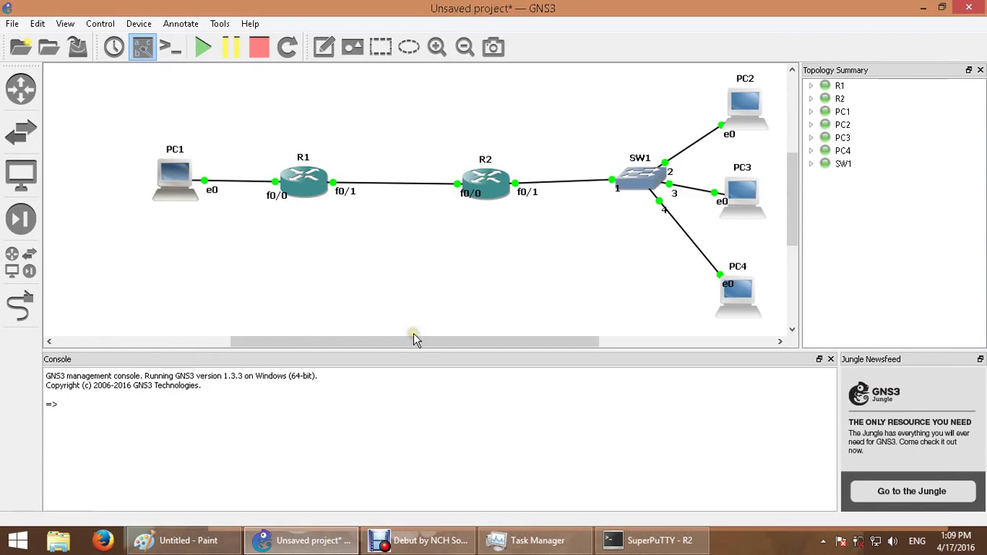
left_click(675, 543)
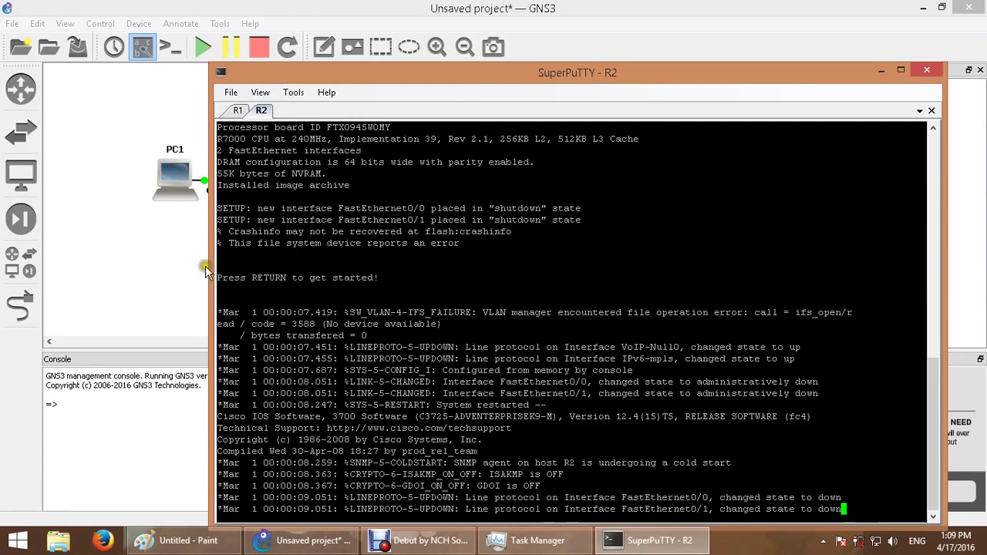
left_click(186, 267)
Stop PC1, start it again, and open its console
right_click(182, 193)
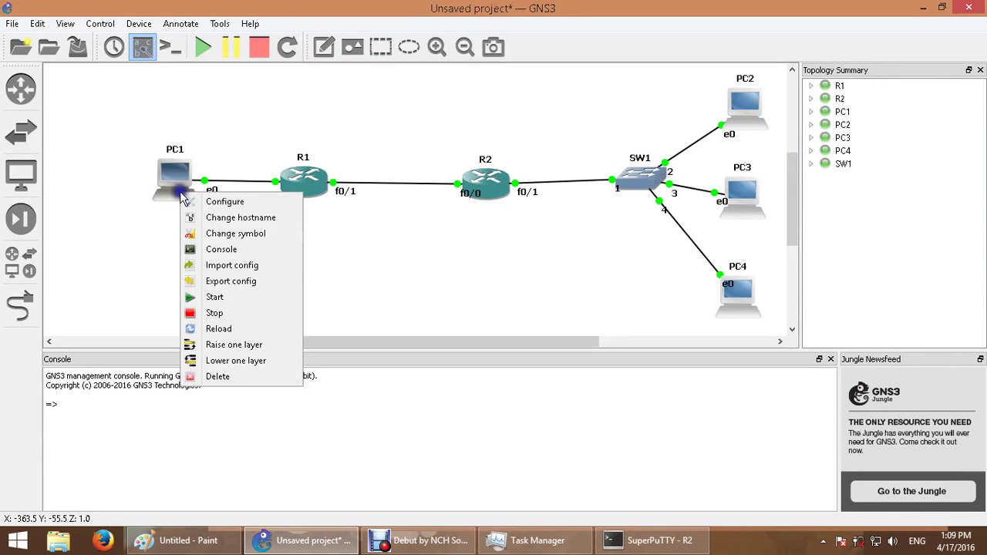
left_click(228, 318)
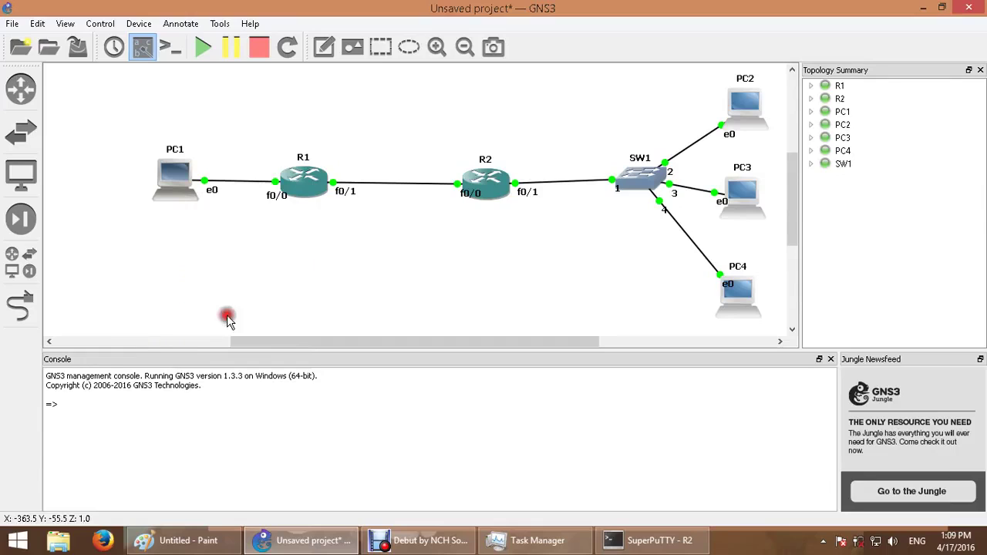
right_click(170, 172)
left_click(236, 274)
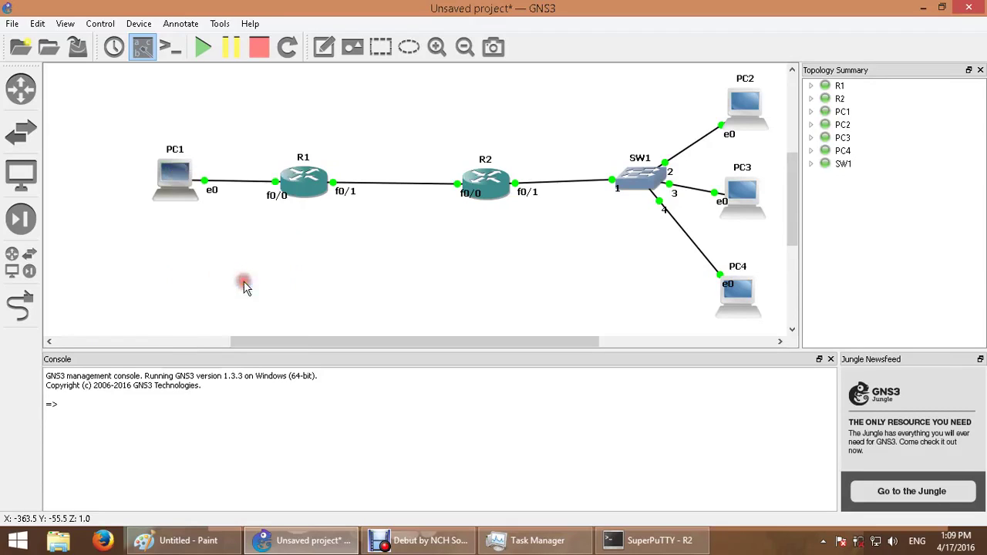
right_click(171, 174)
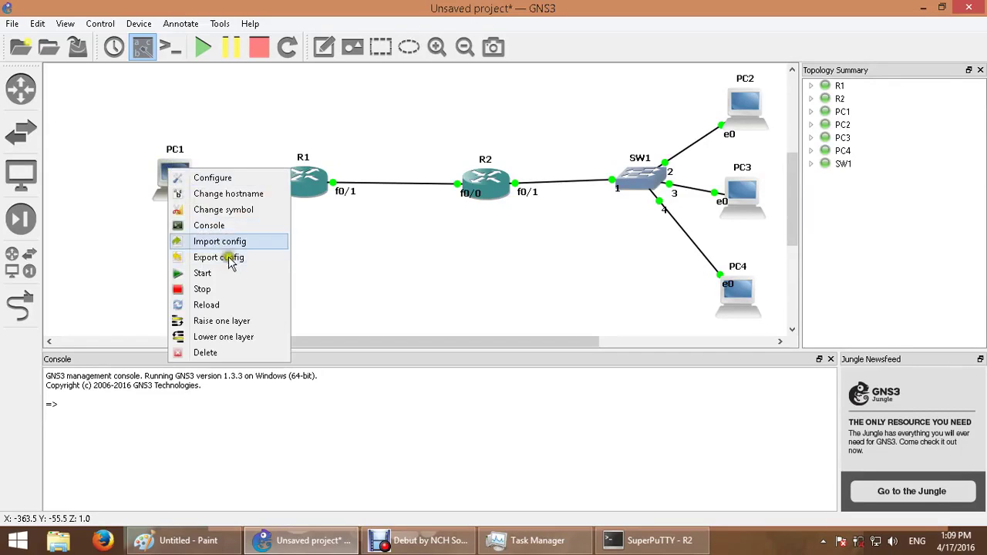
left_click(228, 226)
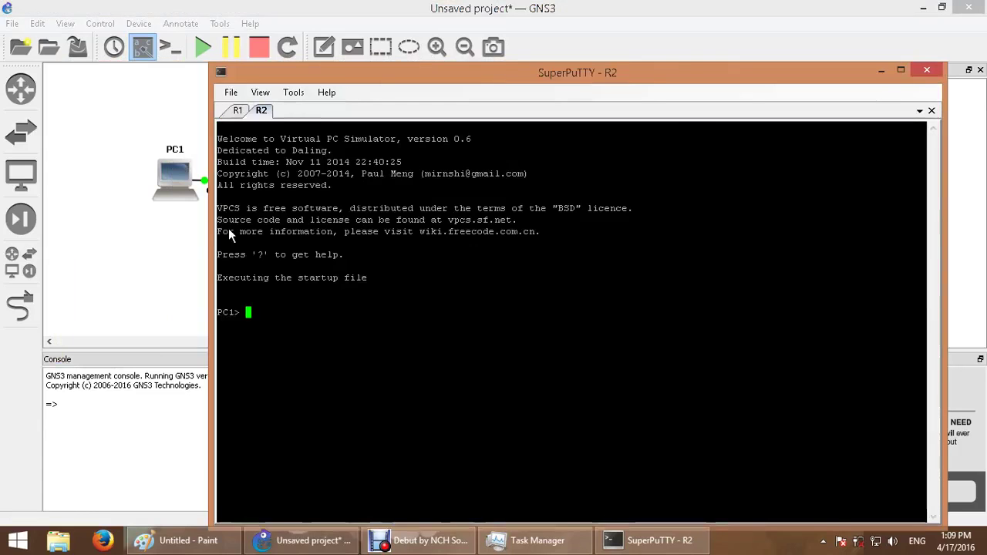
Open PC2's console from the GNS3 topology, check its session in SuperPuTTY, and return to the topology
left_click(148, 261)
right_click(745, 110)
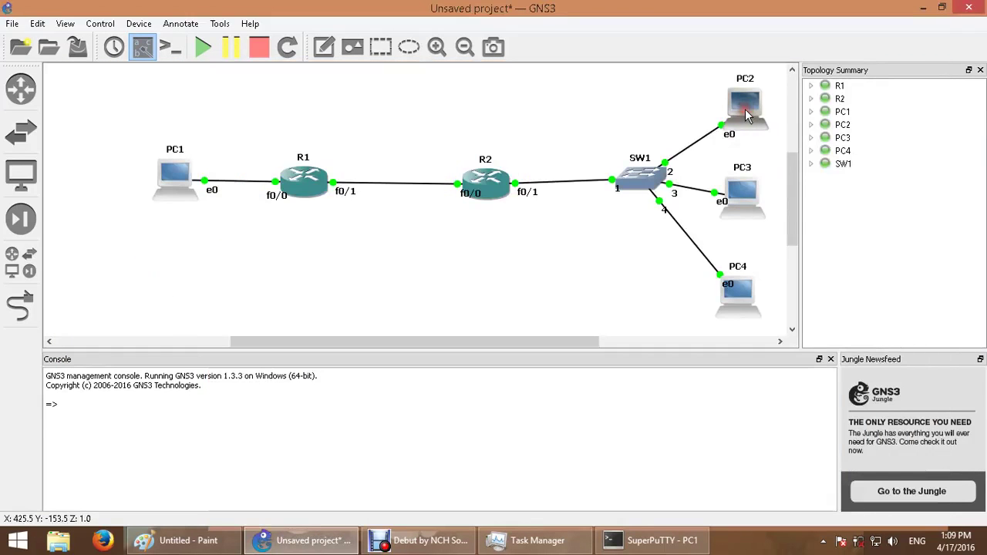
double_click(742, 112)
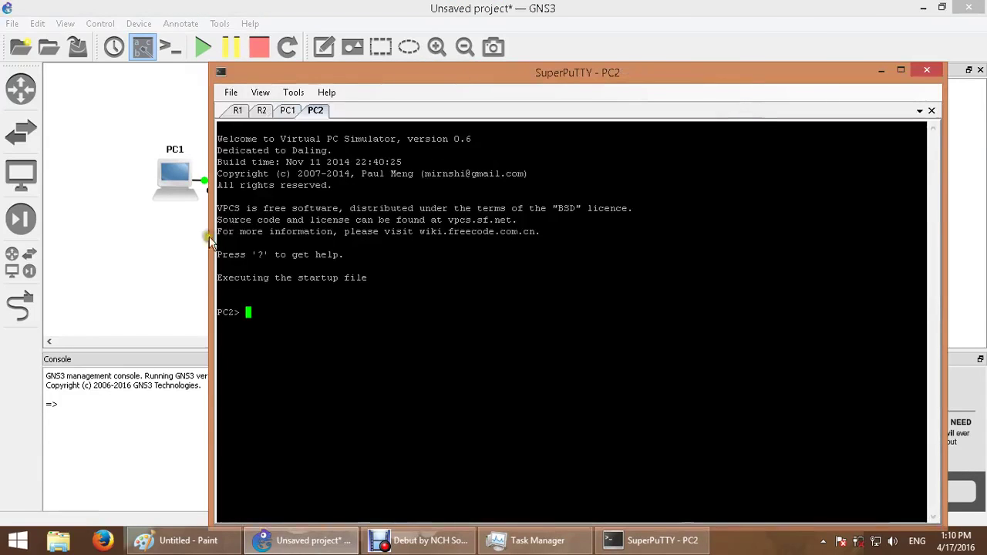
left_click(108, 271)
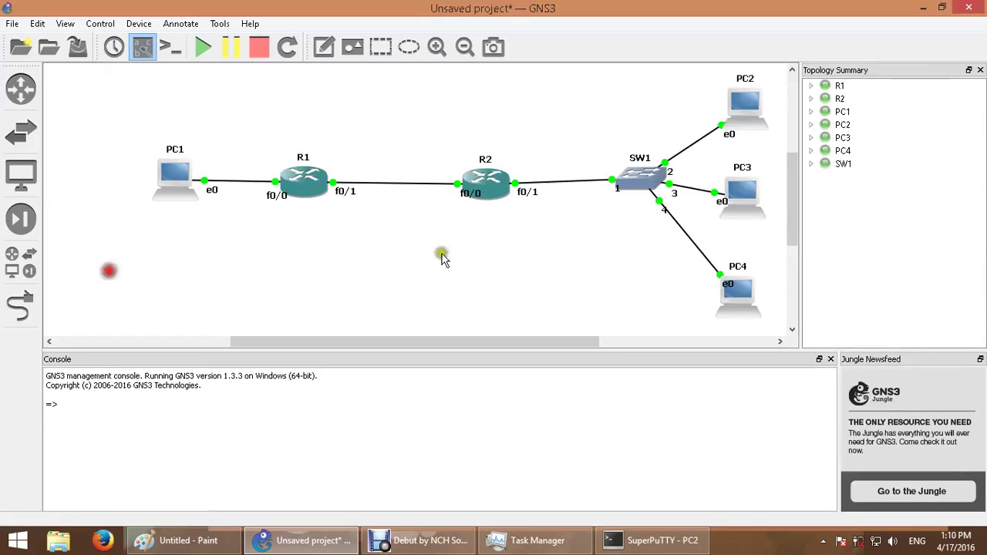
left_click(601, 530)
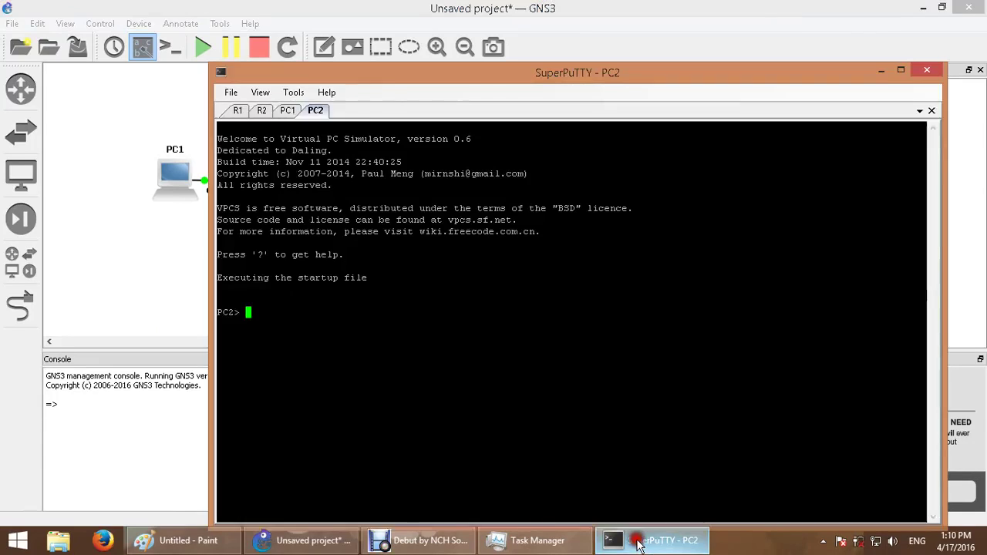
left_click(106, 275)
Stop and restart PC3, open its console, check its session in SuperPuTTY, and return to the topology
right_click(741, 194)
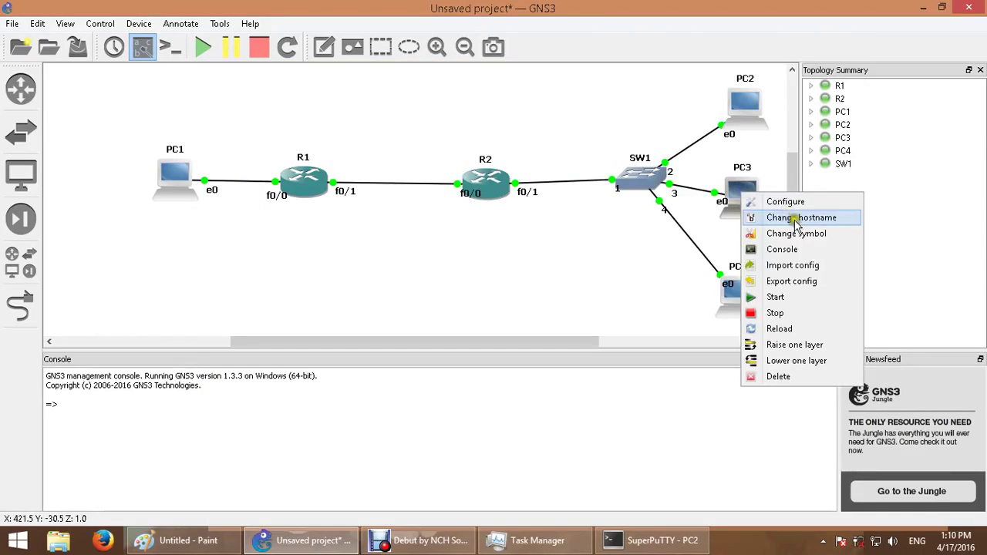
left_click(825, 312)
right_click(733, 191)
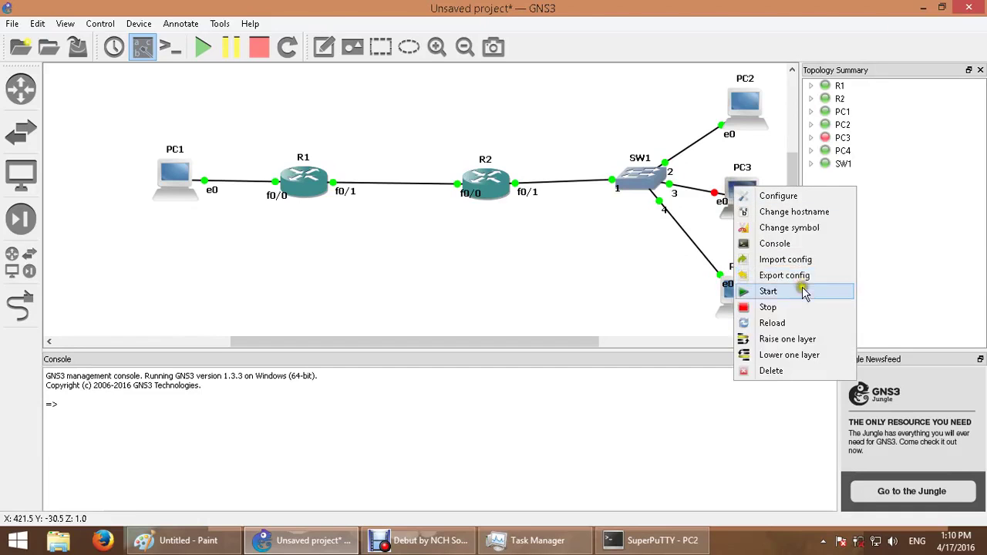
left_click(803, 291)
right_click(736, 188)
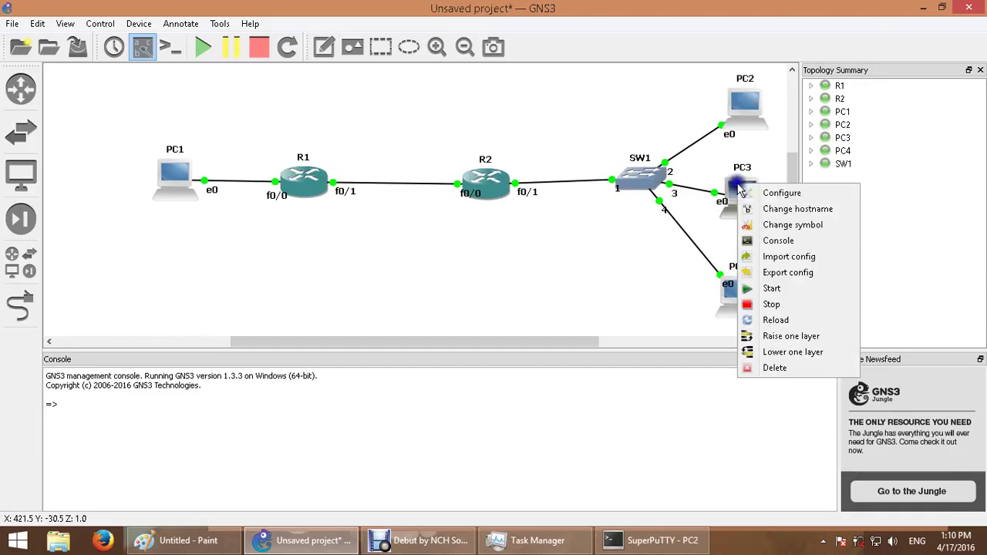
left_click(805, 242)
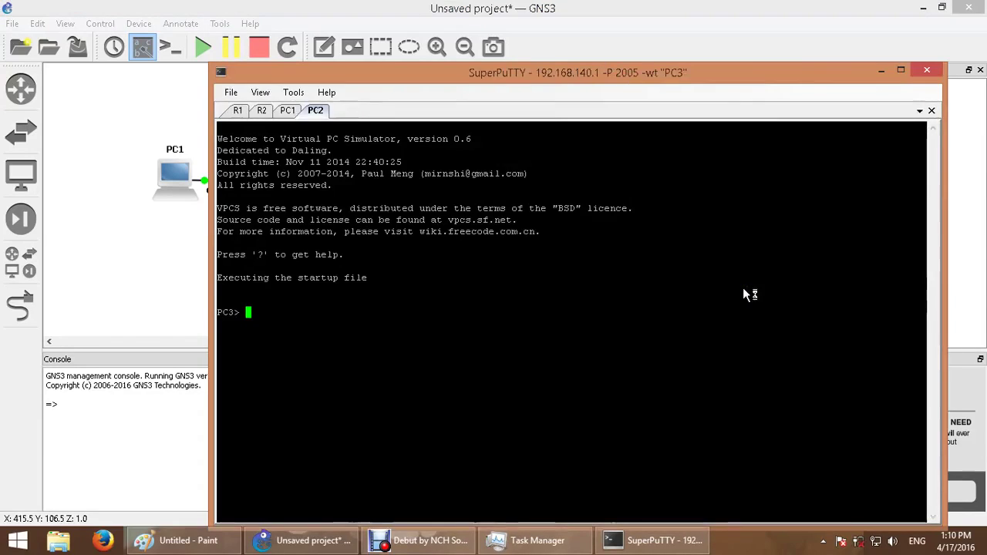
left_click(143, 226)
right_click(734, 309)
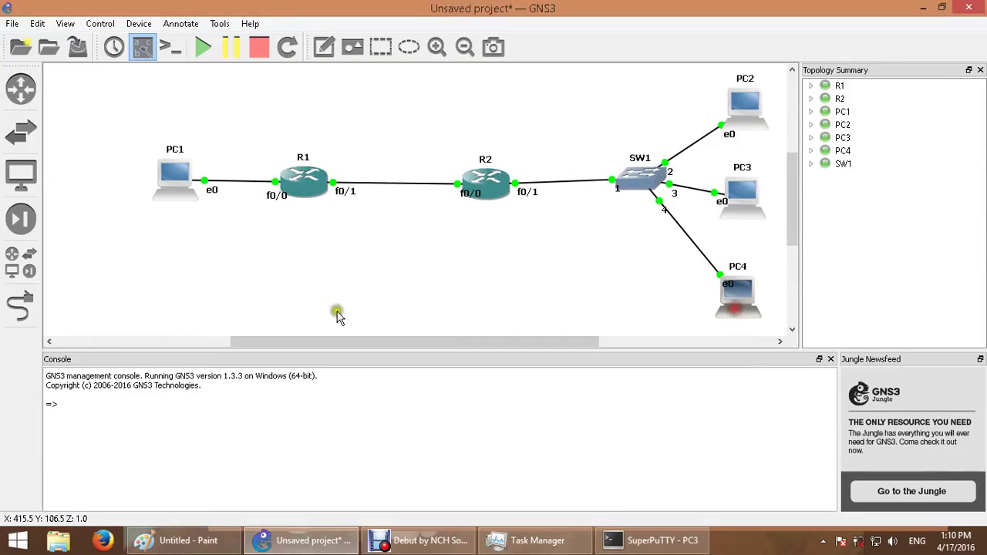
left_click(623, 517)
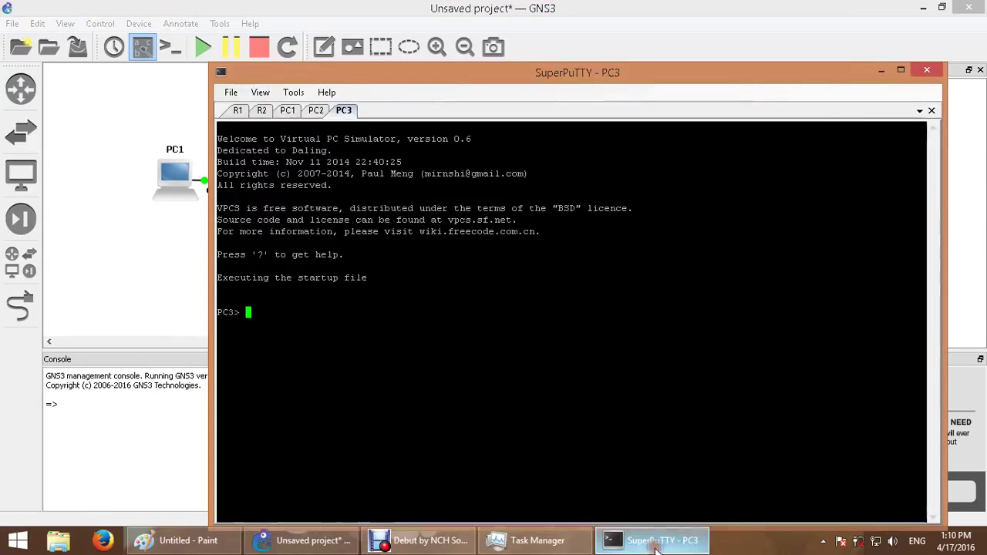
left_click(146, 282)
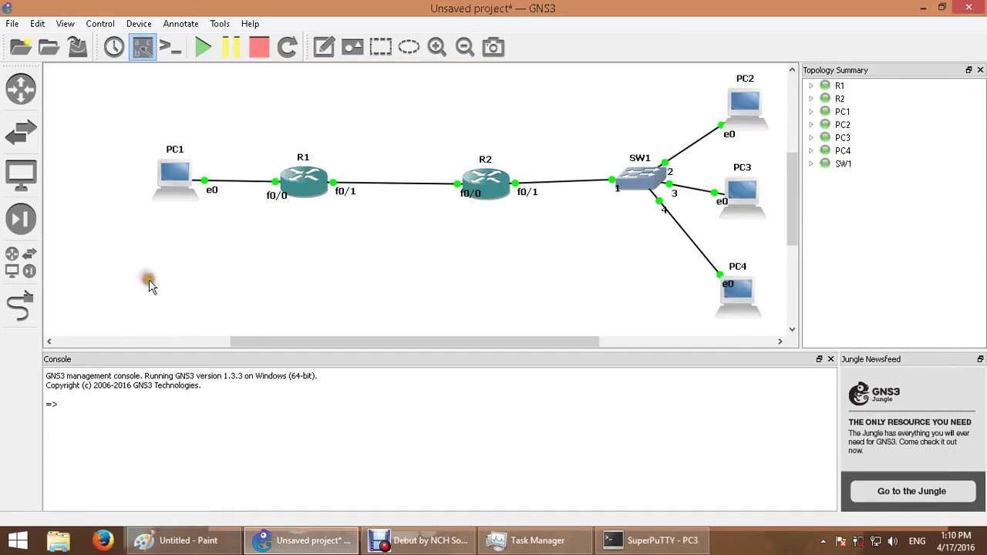
Stop PC4, start it again, and open its console
right_click(735, 305)
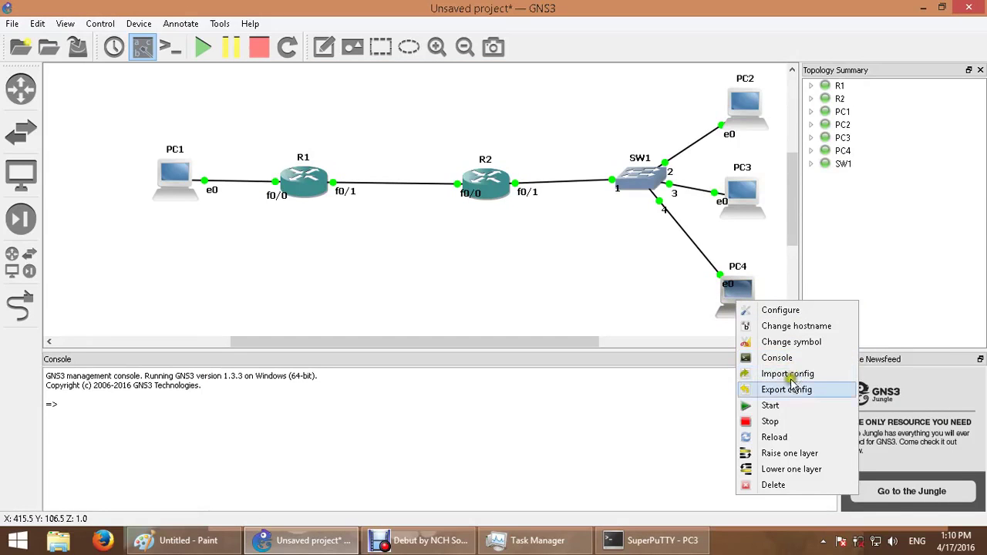
left_click(794, 417)
right_click(735, 307)
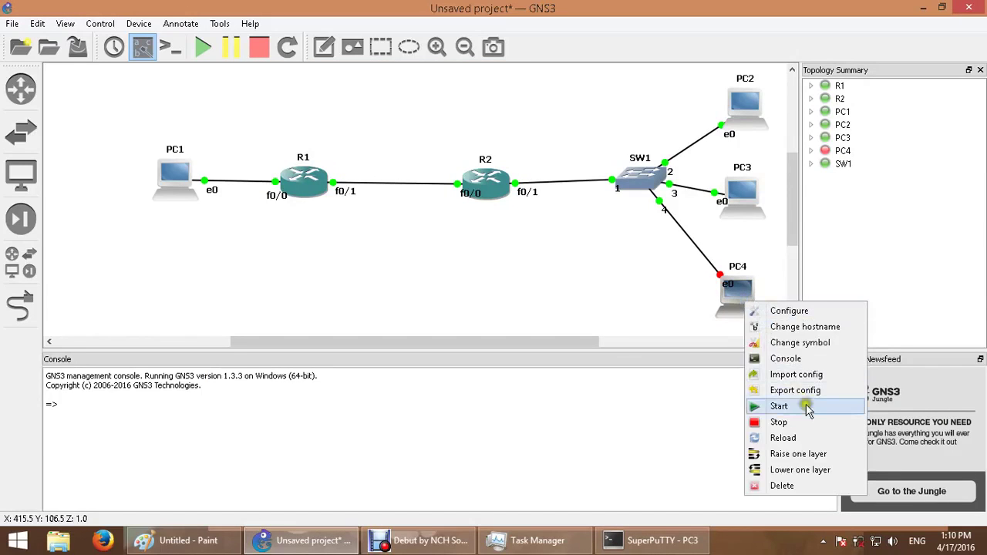
left_click(805, 404)
double_click(737, 308)
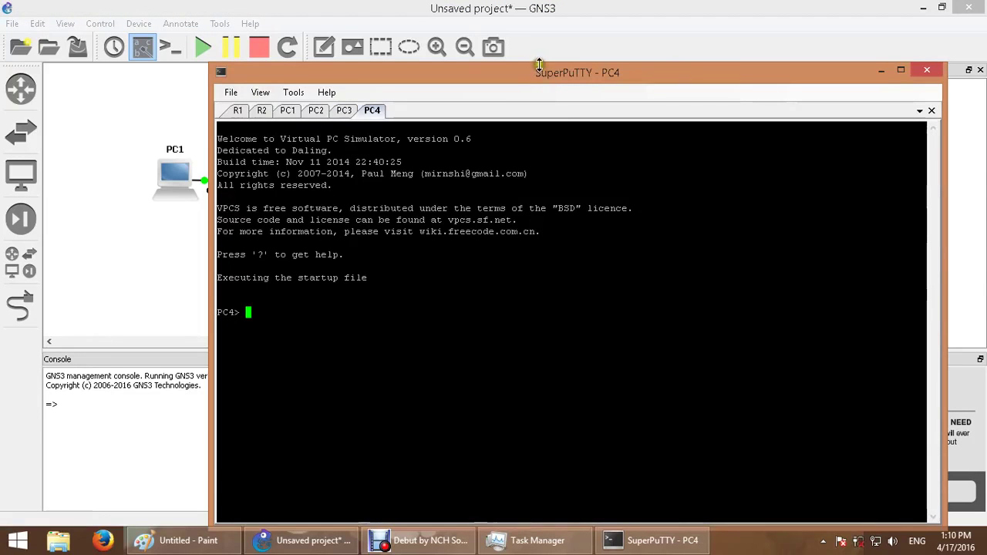
Move the SuperPuTTY window up, make it shorter, and bring up PC1's console session
left_click_drag(539, 64, 511, 60)
left_click(262, 95)
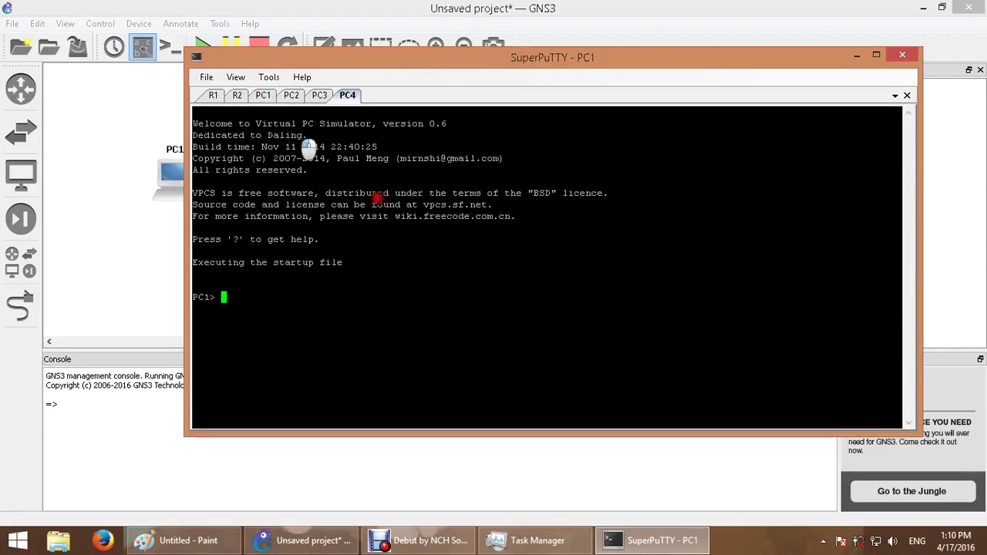
left_click(386, 249)
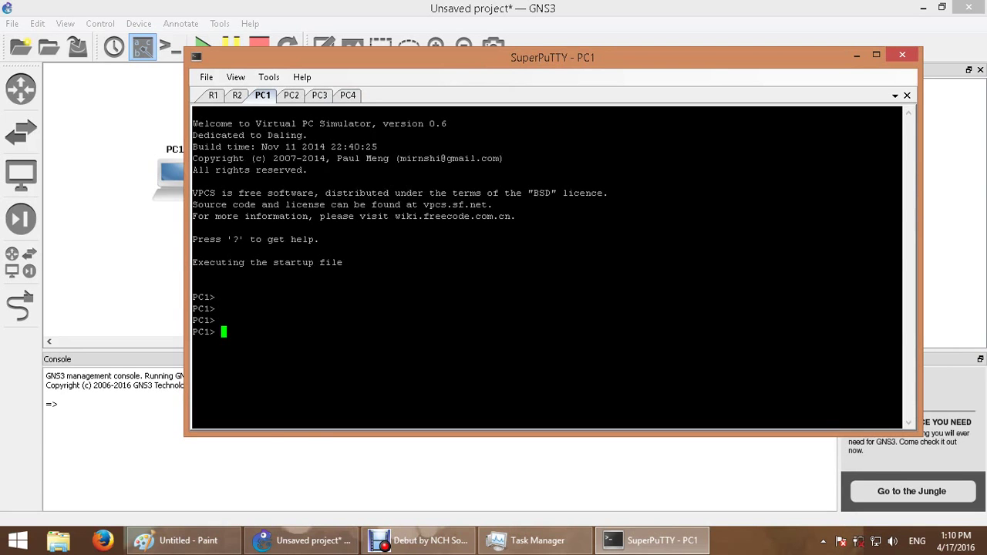
Consult the addressing diagram in Paint and assign PC1 the address 10.0.0.100, mask 255.255.255.0 and gateway 10.0.0.1 in its console
left_click(179, 540)
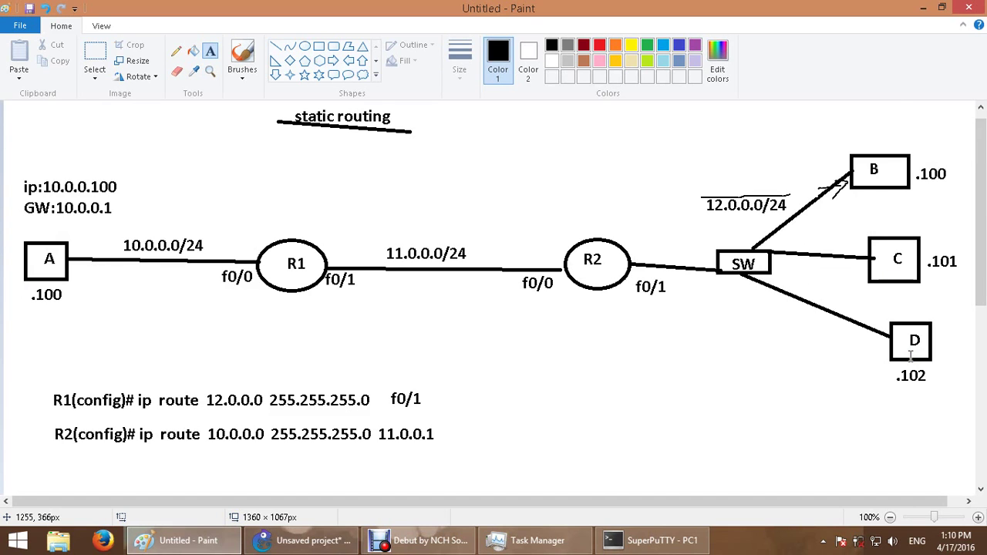
left_click(923, 8)
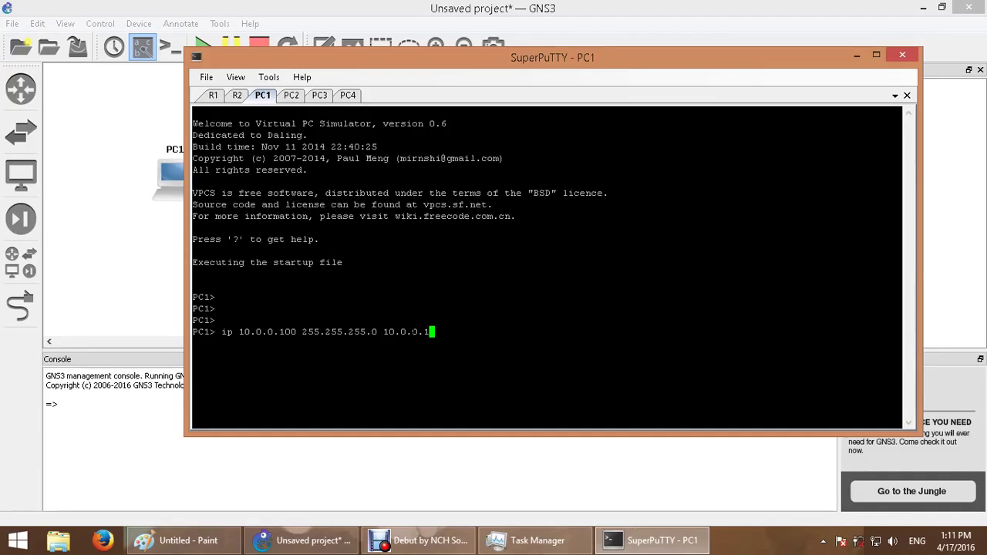
key("Return")
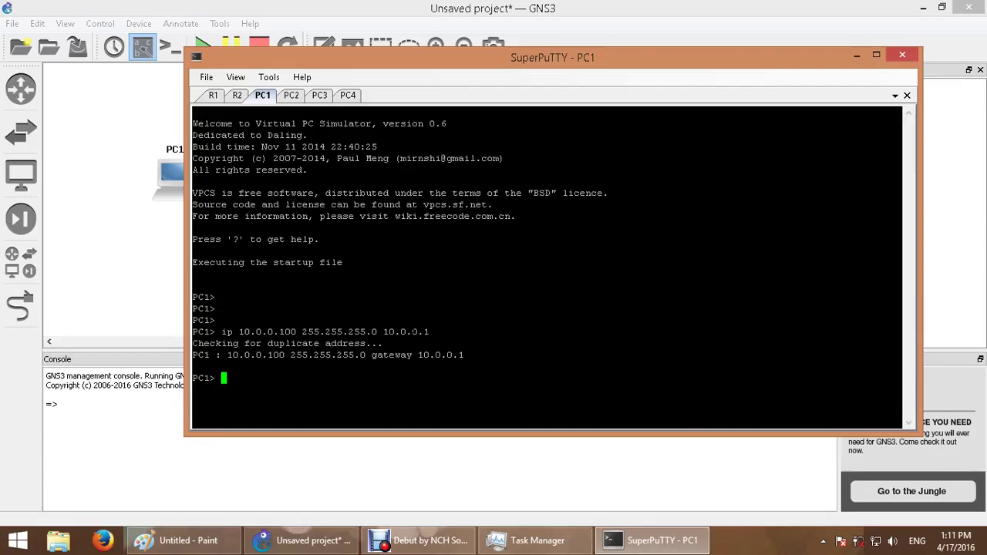
Run show ip on PC1 and examine its IP address, gateway and MAC address lines
type("show ip")
key("Return")
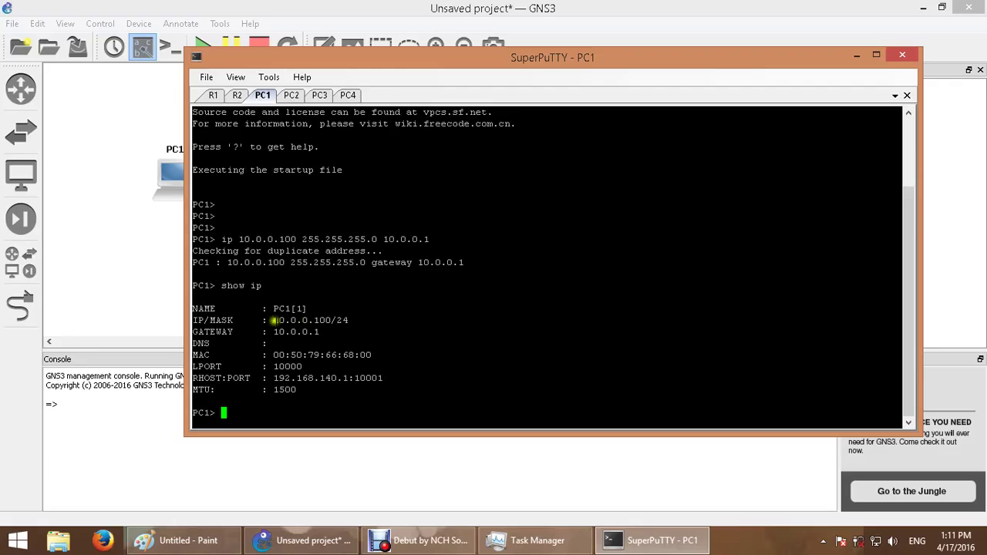
left_click_drag(272, 321, 352, 326)
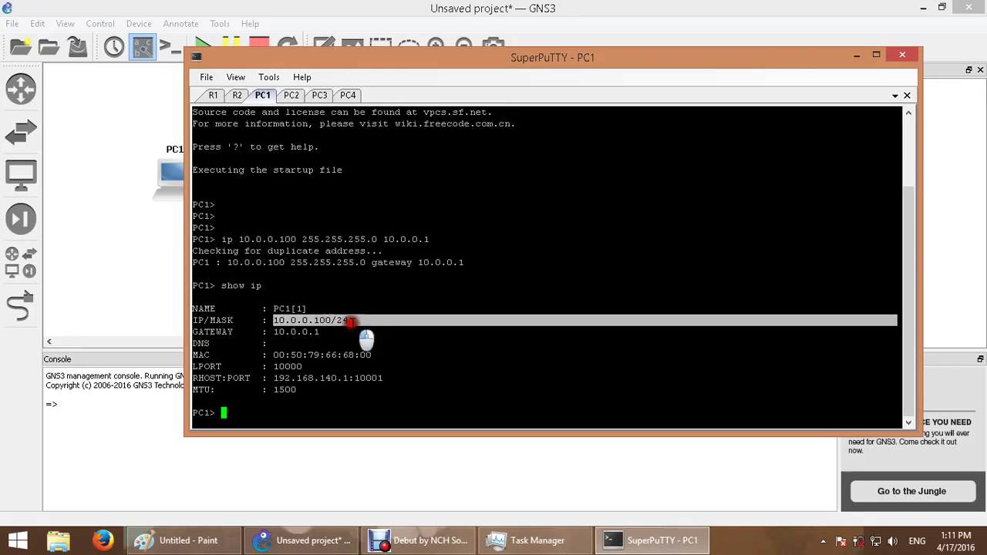
left_click_drag(273, 332, 326, 332)
left_click_drag(272, 354, 332, 355)
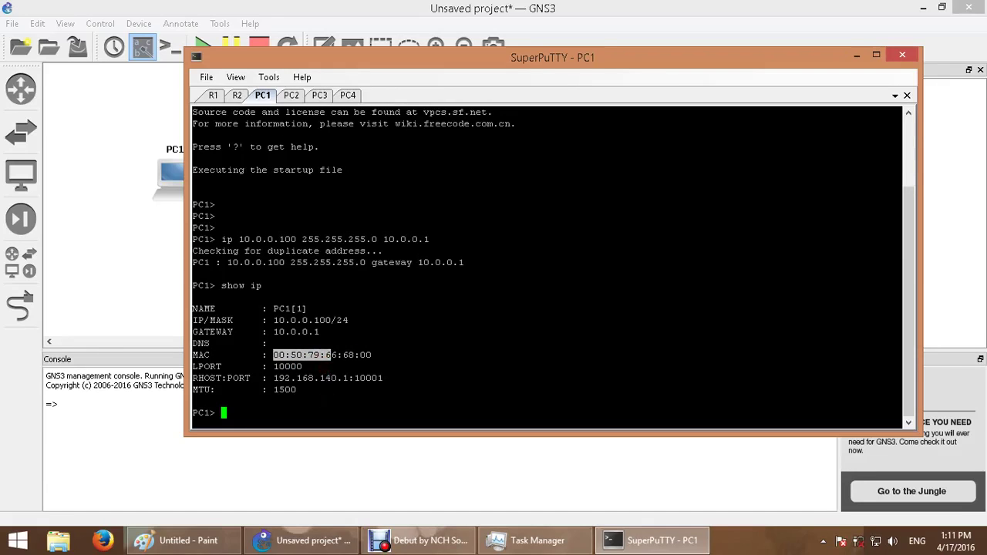
Assign PC2 the address 12.0.0.100, mask 255.255.255.0 and gateway 12.0.0.2 in its console
left_click(291, 95)
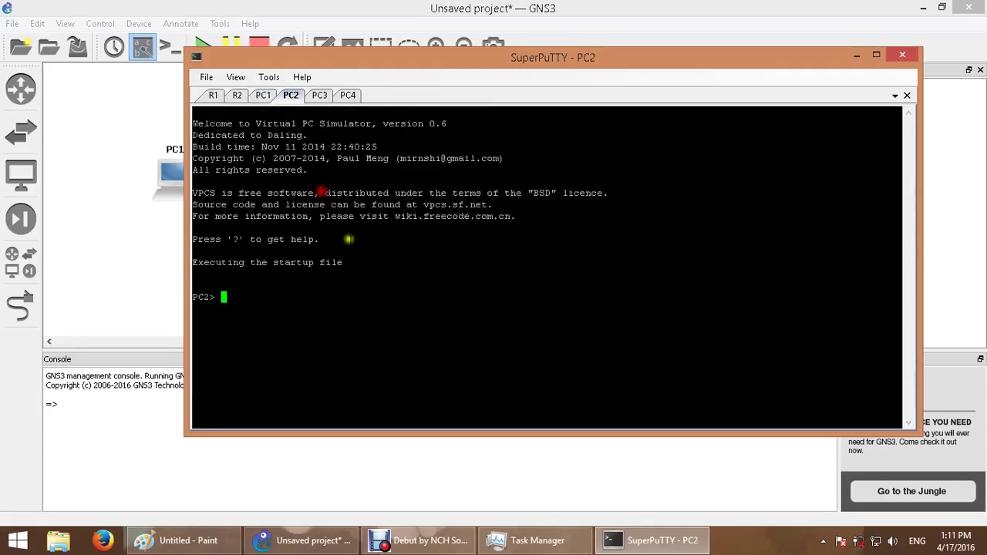
type("ip ")
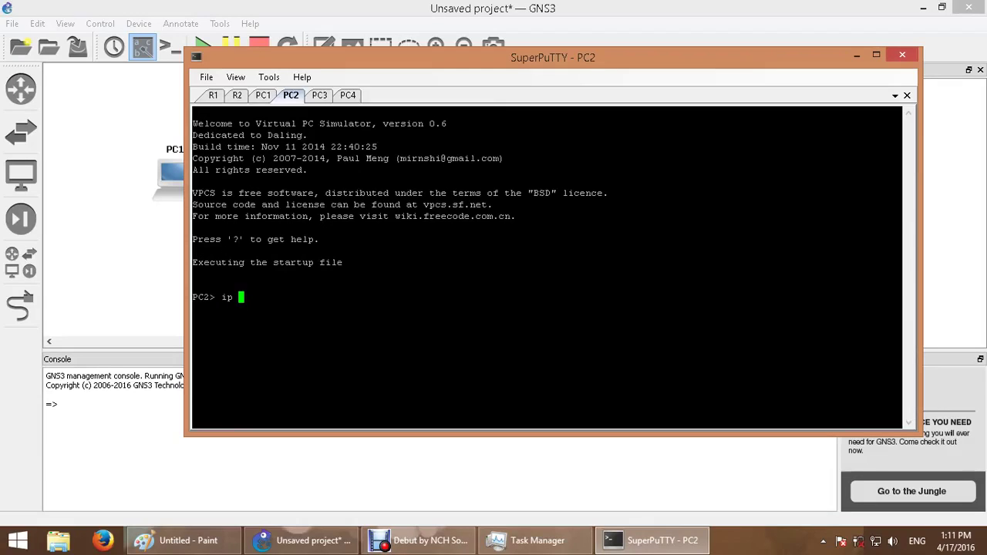
type("12.0.0.100 255")
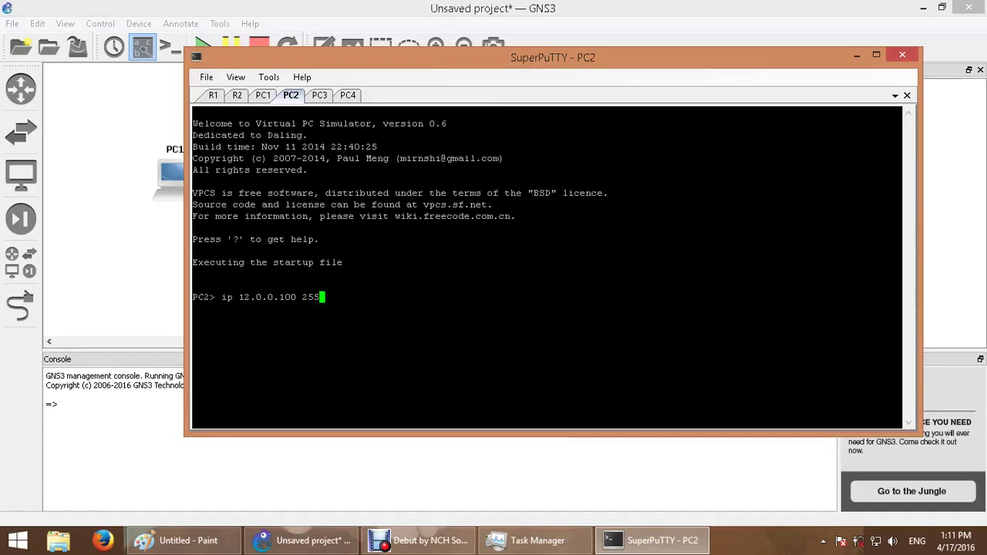
type(".255.255.")
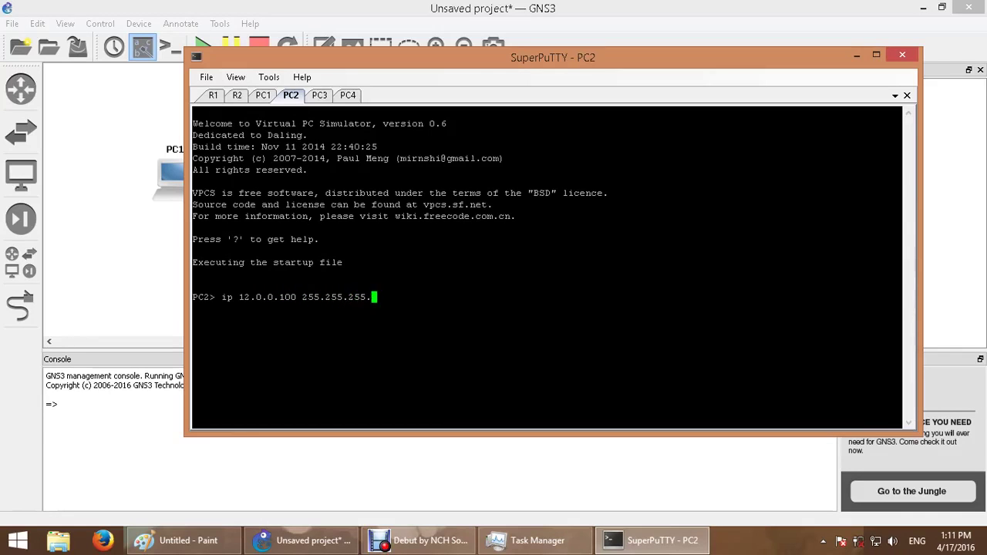
type("0 12.0.0.2")
key("Return")
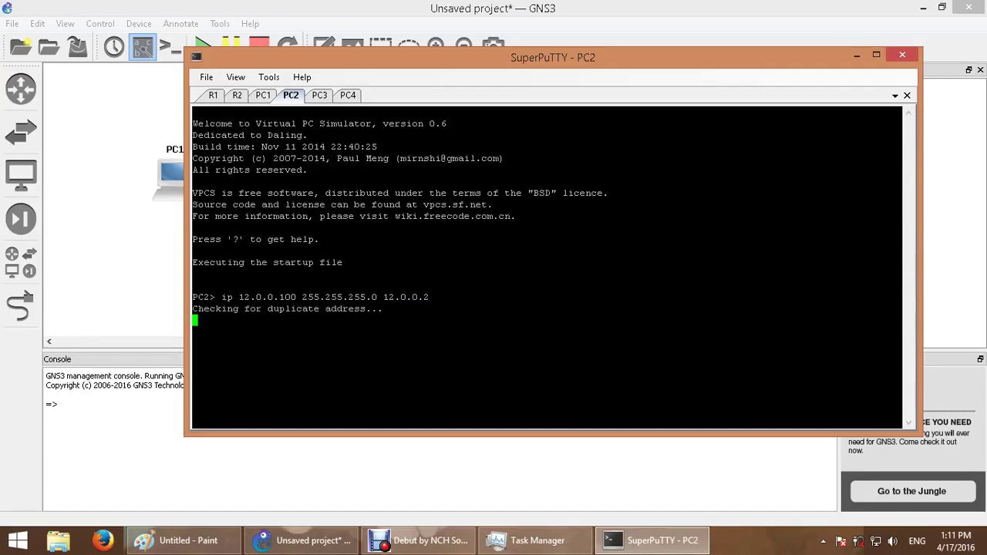
Assign PC3 the address 12.0.0.101, mask 255.255.255.0 and gateway 12.0.0.2 in its console
left_click(317, 96)
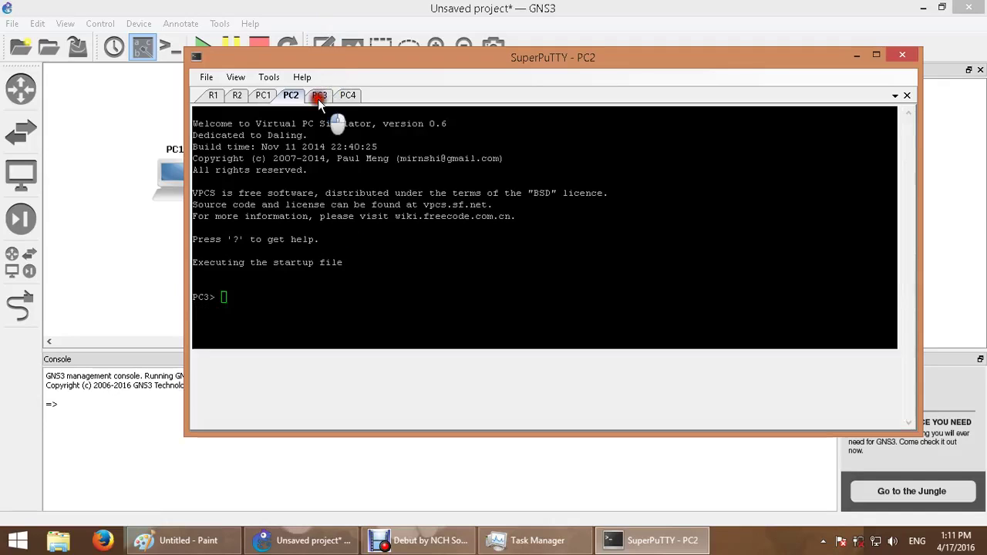
left_click(395, 215)
type("ip")
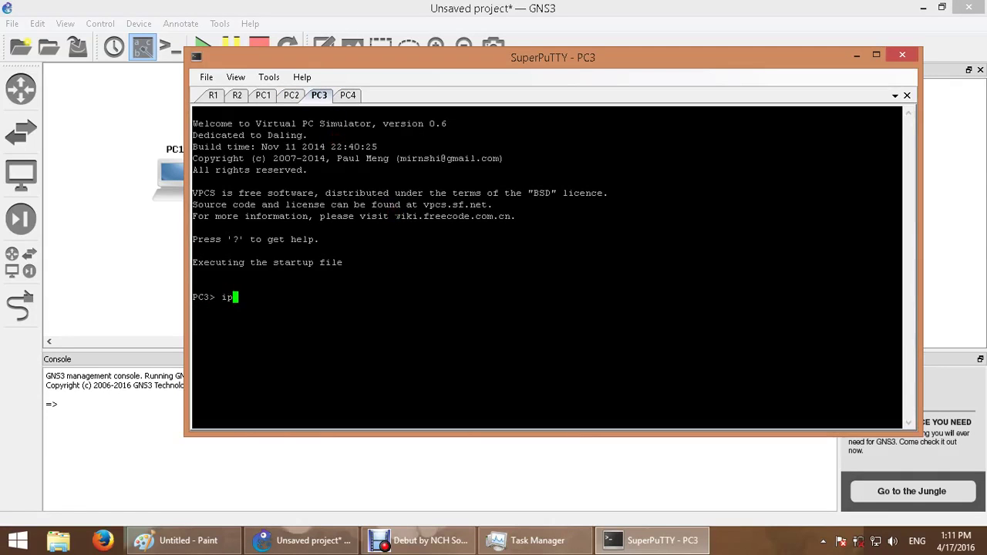
type(" 12.0.0.101 255.2")
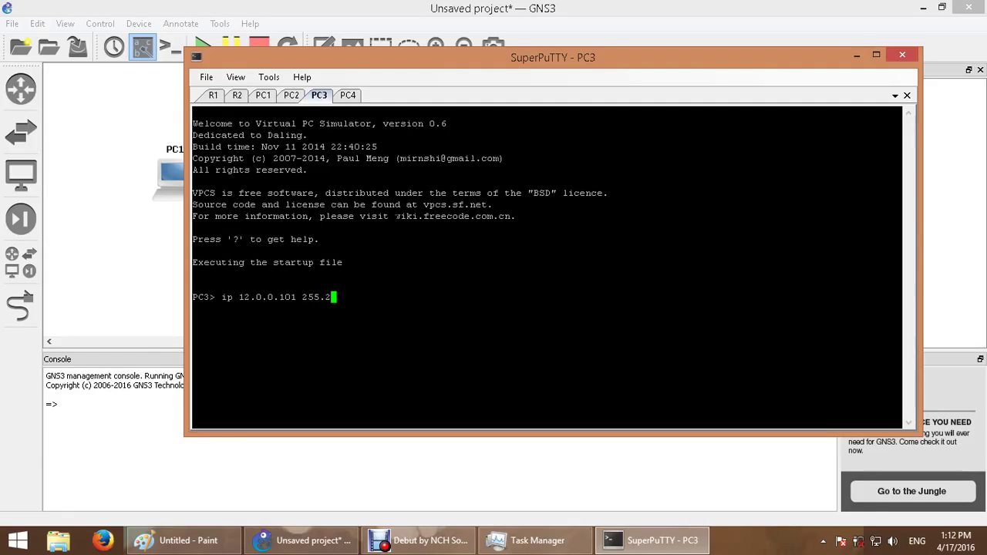
type("55.255.0 12.0.0.1")
key("BackSpace")
type("2")
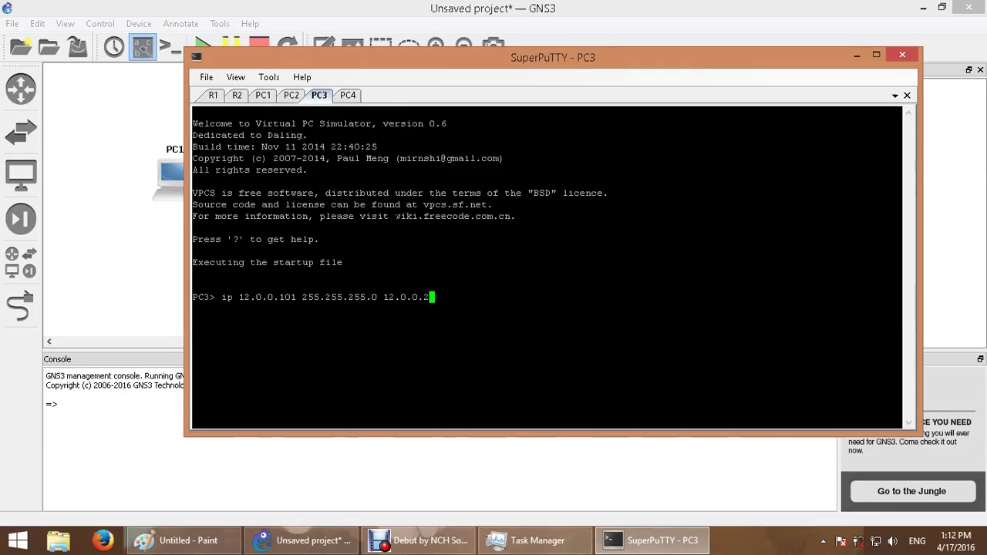
key("Return")
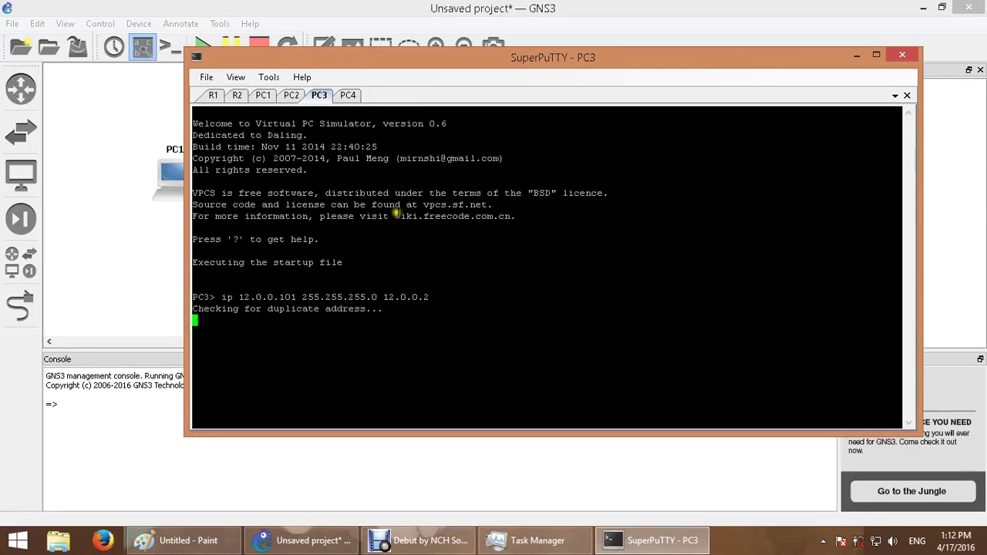
Assign PC4 the address 12.0.0.102, mask 255.255.255.0 and gateway 12.0.0.2 in its console
left_click(347, 95)
type("ip ")
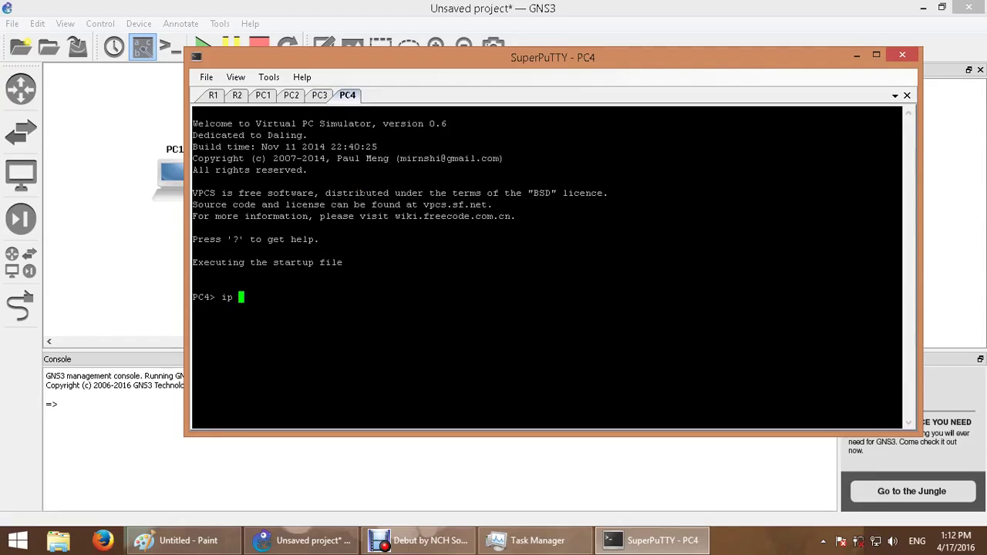
type("12.0.0.102 255.255.255.0 ")
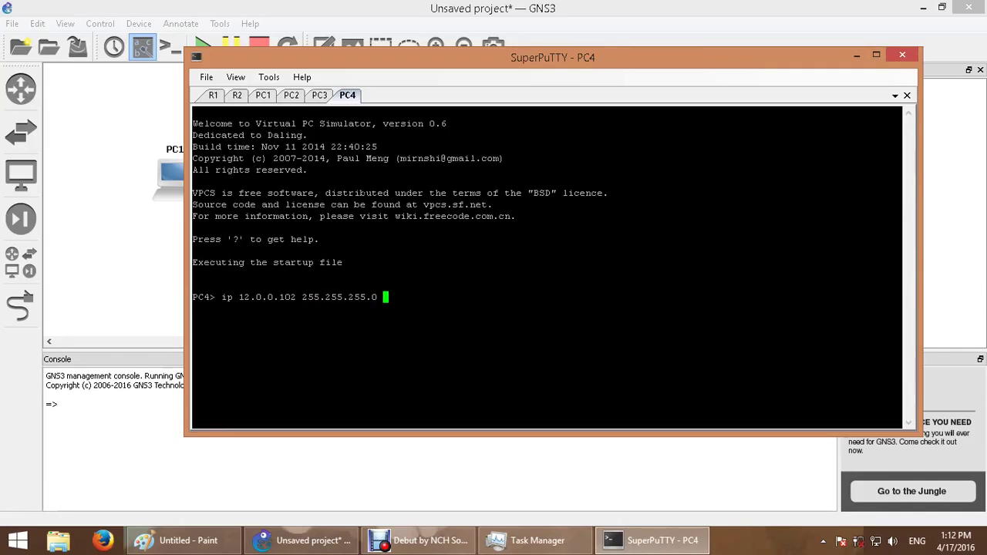
type("12.0.0.1")
key("BackSpace")
type("2.0.0.")
key("Return")
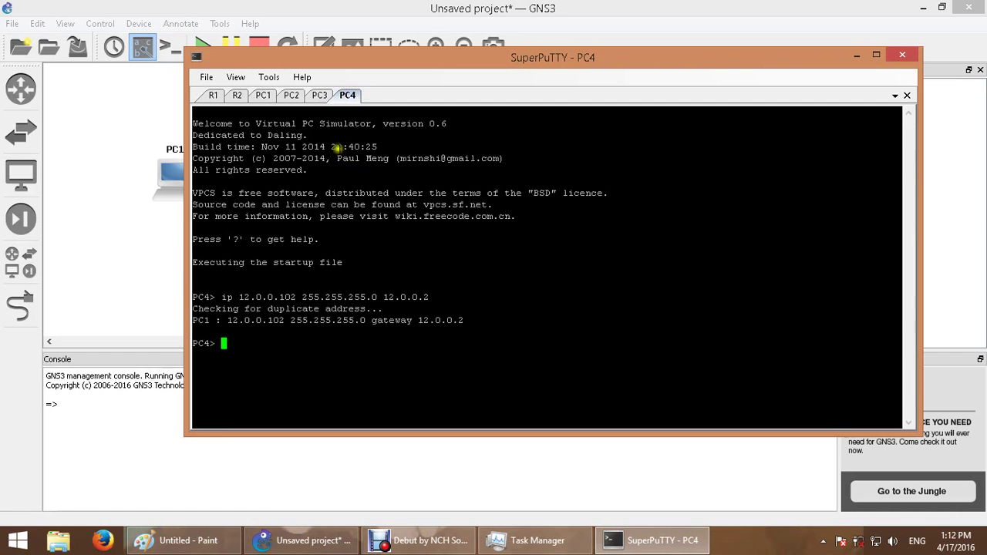
Check the PC3 and PC2 consoles, bring up R1's console session and enter global configuration mode with config t
left_click(319, 95)
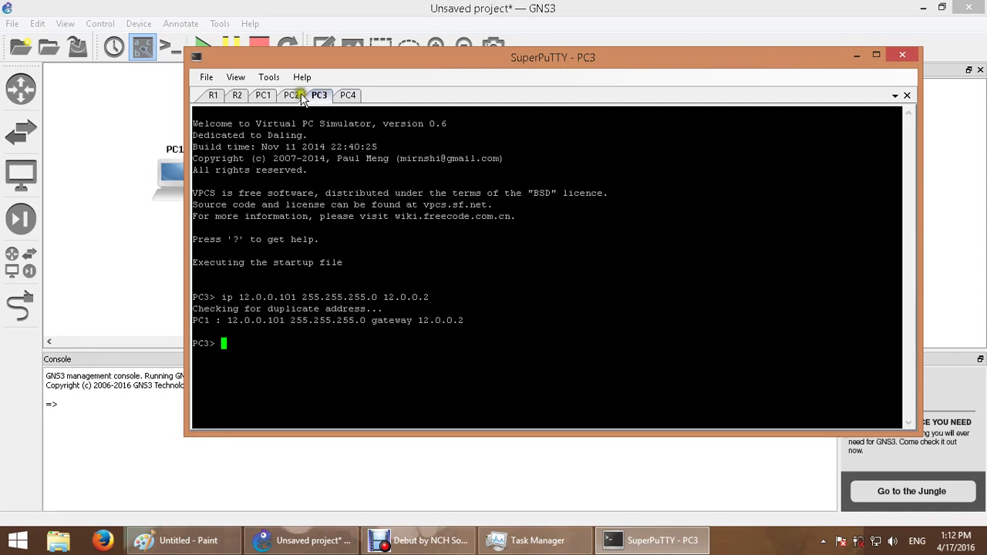
left_click(295, 96)
left_click(212, 96)
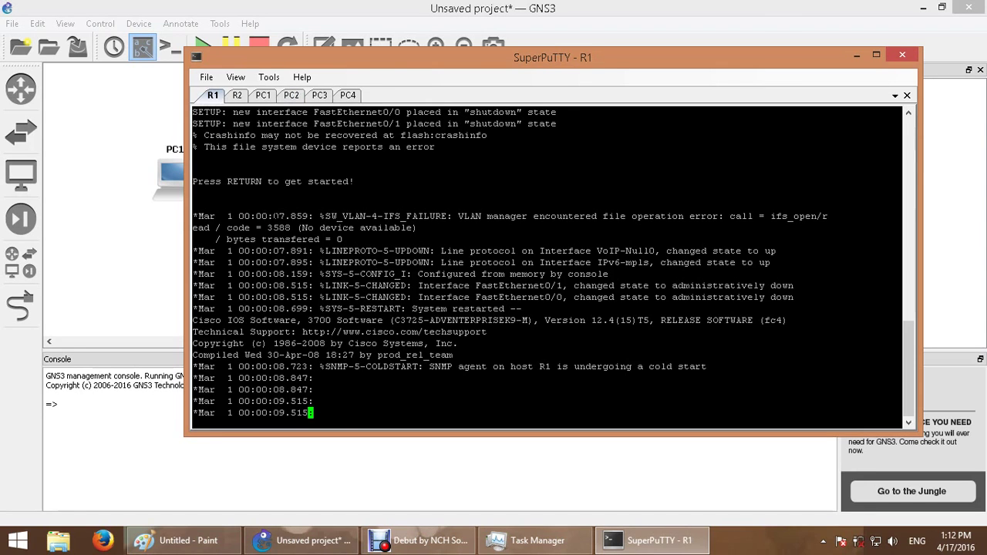
key("Return")
key("Return")
key("Return")
key("Return")
key("Return")
key("Return")
key("Return")
key("Return")
key("Return")
key("Return")
key("Return")
key("Return")
key("Return")
key("Return")
key("Return")
key("Return")
key("Return")
key("Return")
key("Return")
key("Return")
type("config t")
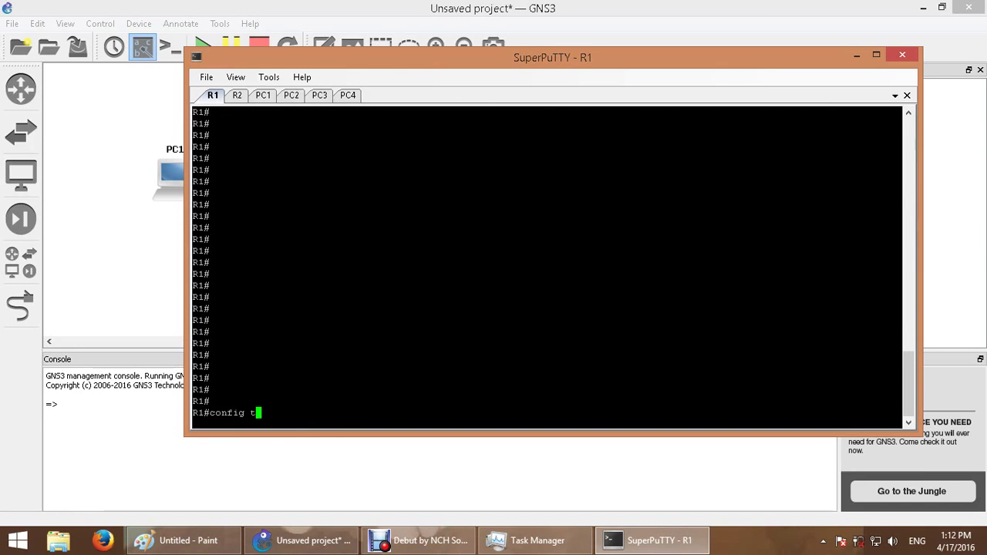
key("Return")
key("Return")
Assign R1's interface f0/0 the address 10.0.0.1 with mask 255.255.255.0 and enable it with no shut
type("int f0/0")
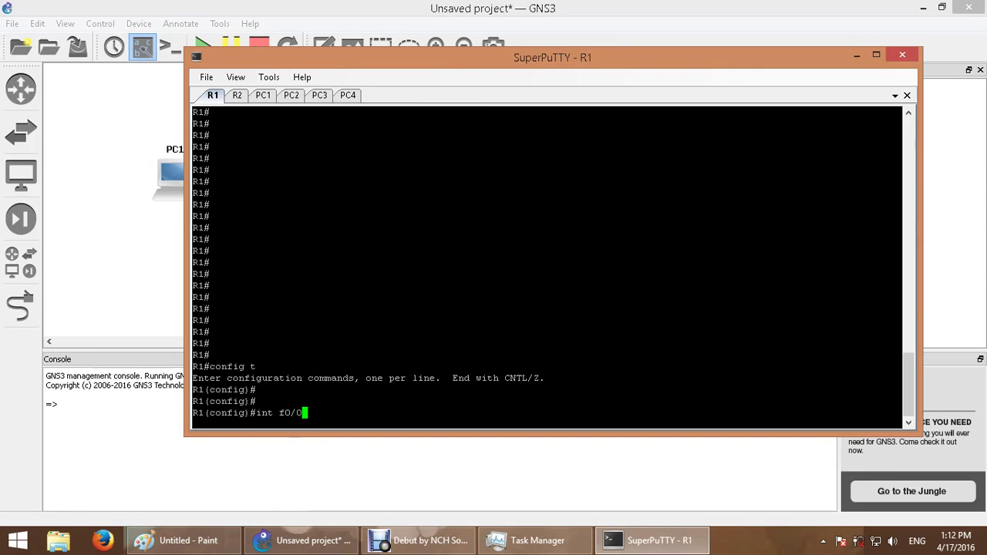
key("Return")
type("ip ad")
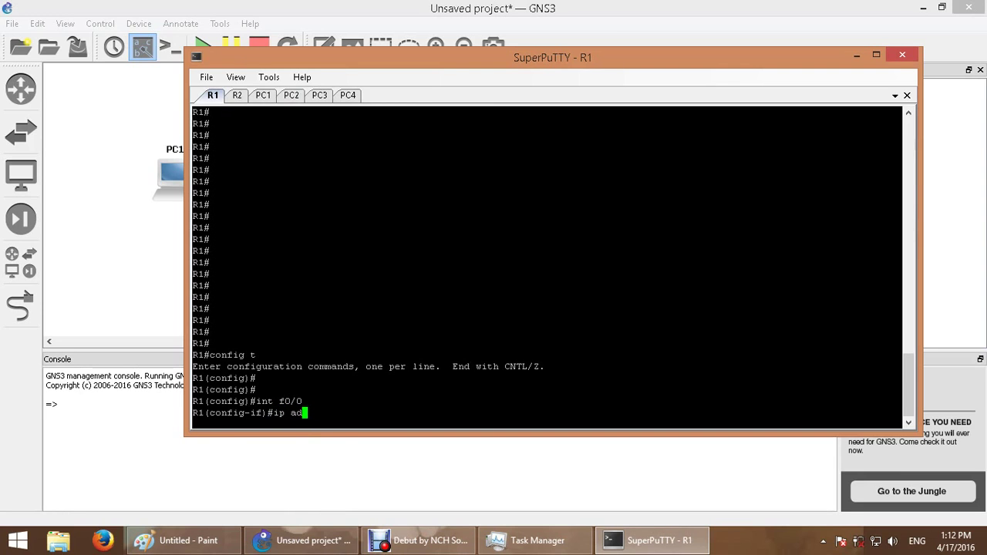
type("d 10.0.0.1 255.255.255.0")
key("Return")
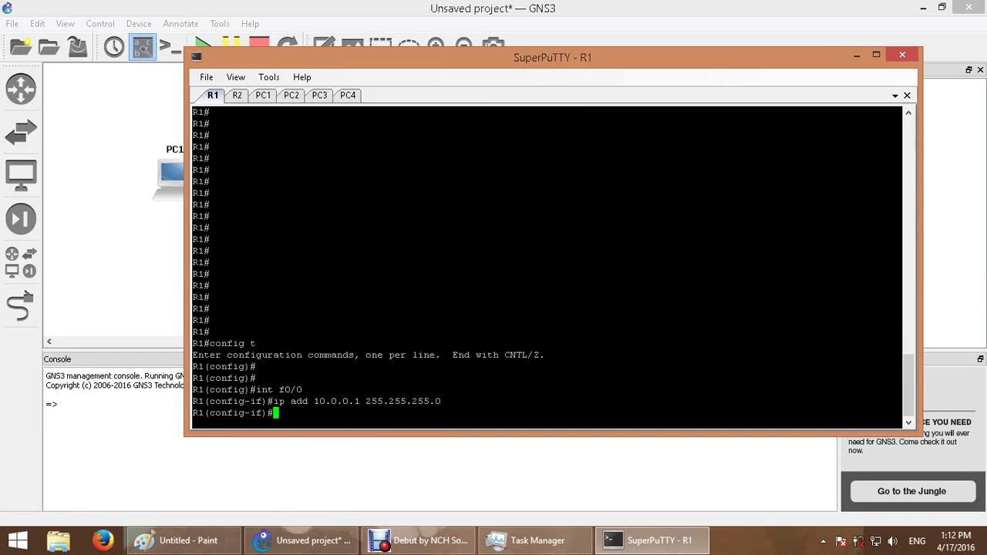
type("no shut")
key("Return")
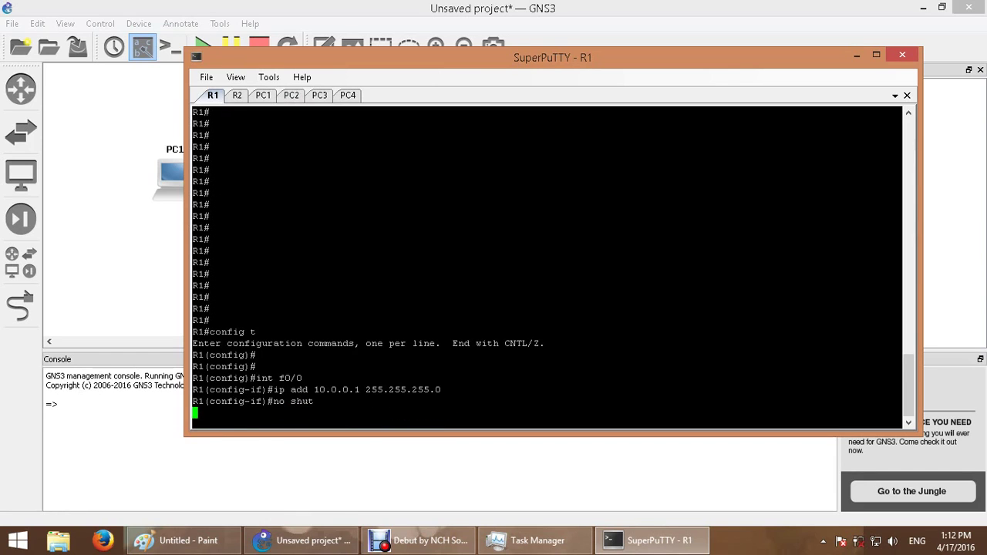
Assign R1's interface f0/1 the address 11.0.0.1 with mask 255.255.255.0 and enable it with no shut
type("int f0/1")
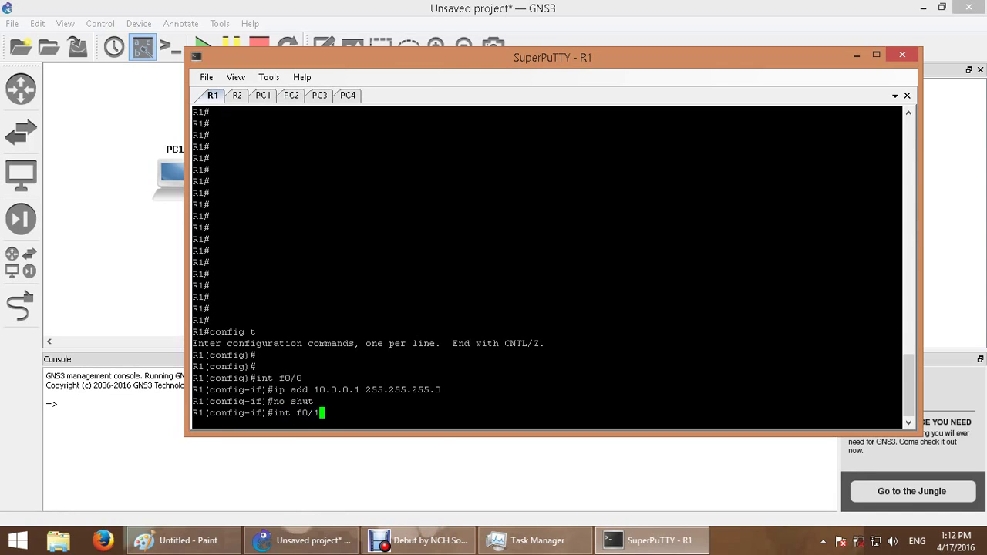
key("Return")
type("ip ")
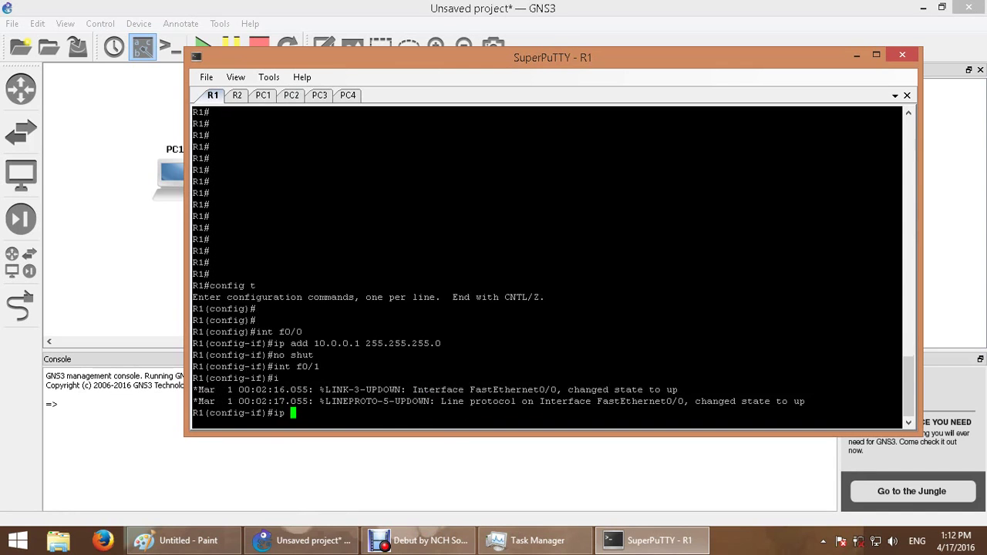
type("add 10.0.0")
key("BackSpace")
key("BackSpace")
key("BackSpace")
key("BackSpace")
type(".0.0.1 255.255.255.")
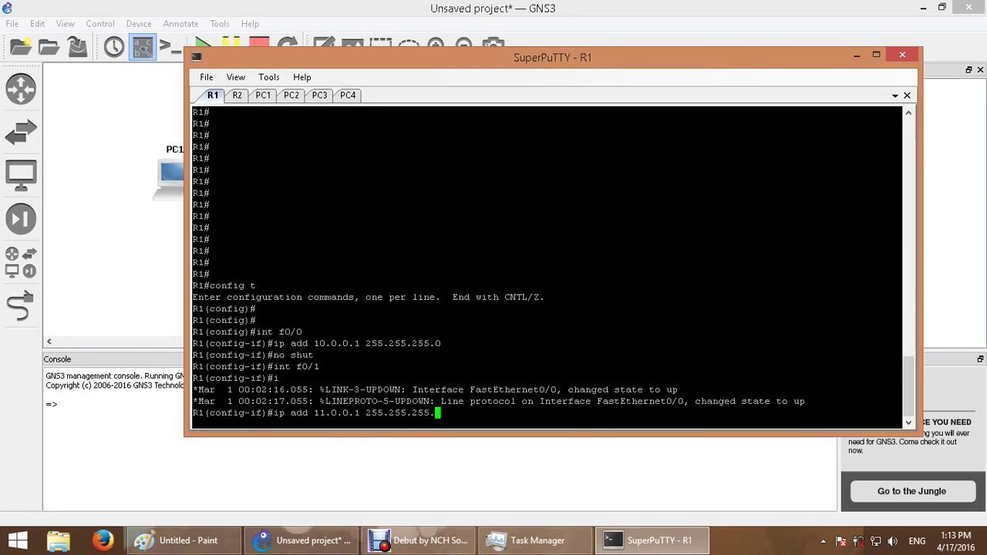
type("0")
key("Return")
type("no shut")
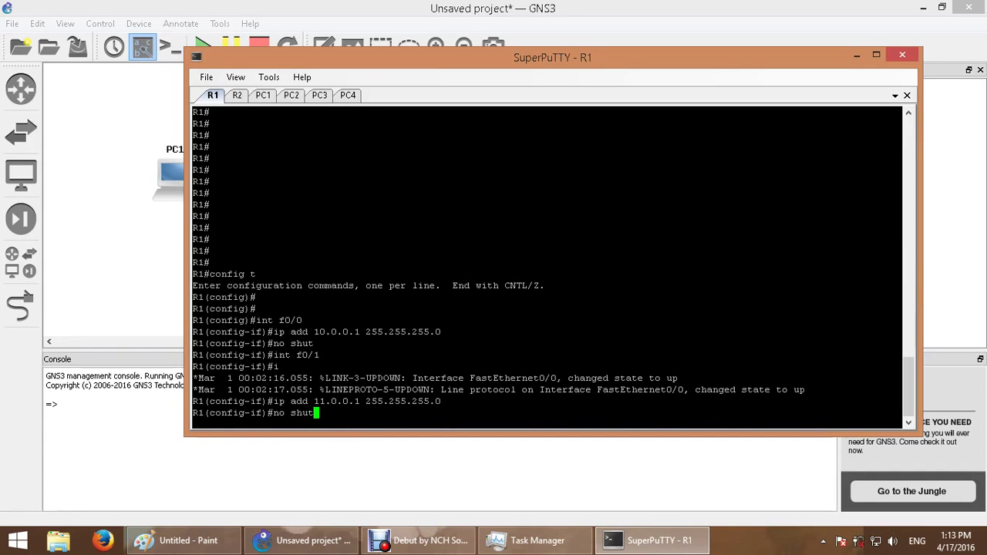
key("Return")
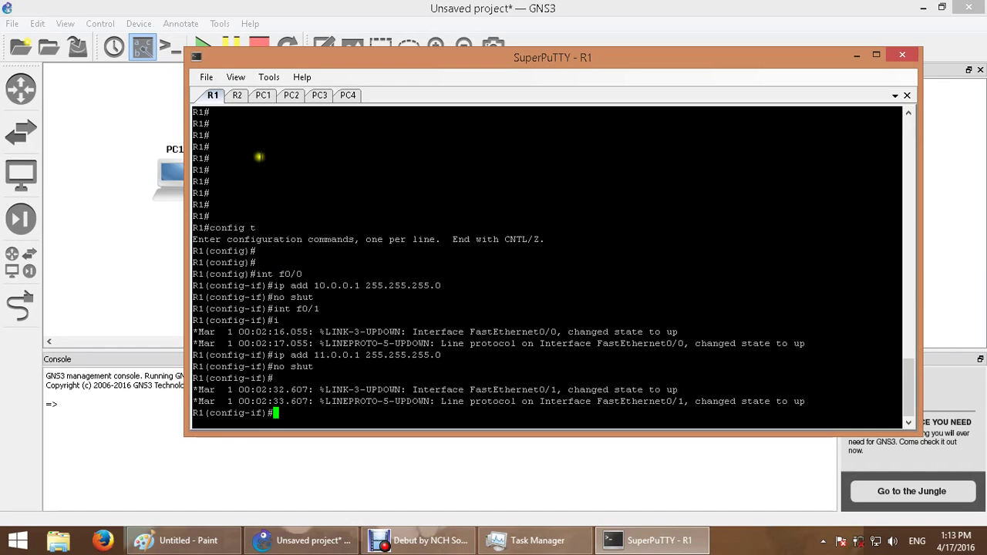
Bring up R2's console session and enter global configuration mode with config t
left_click(236, 95)
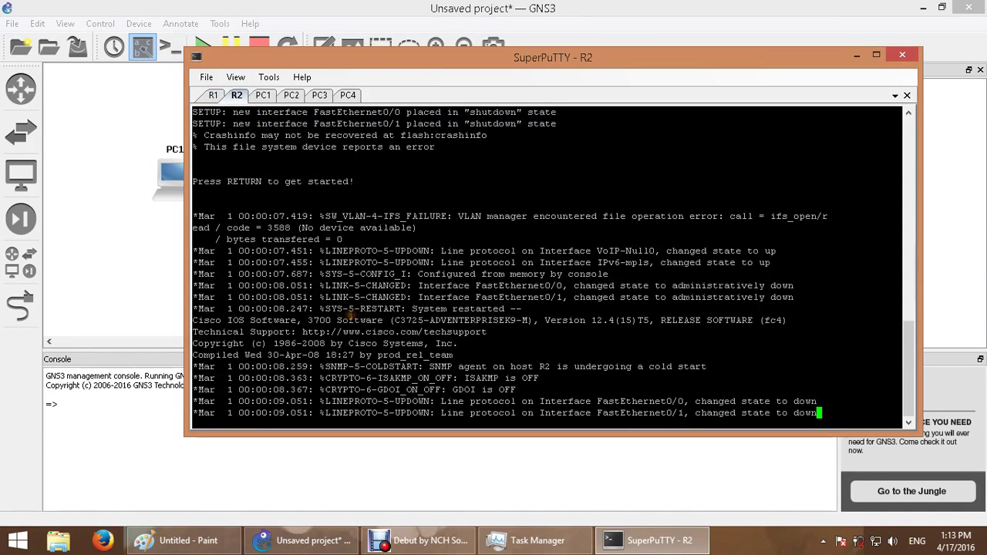
key("Return")
key("Return")
type("config t")
key("Return")
Consulting the Paint diagram, assign R2's interface f0/1 the address 12.0.0.2 with mask 255.255.255.0 and enable it with no shut
type("ig)#i")
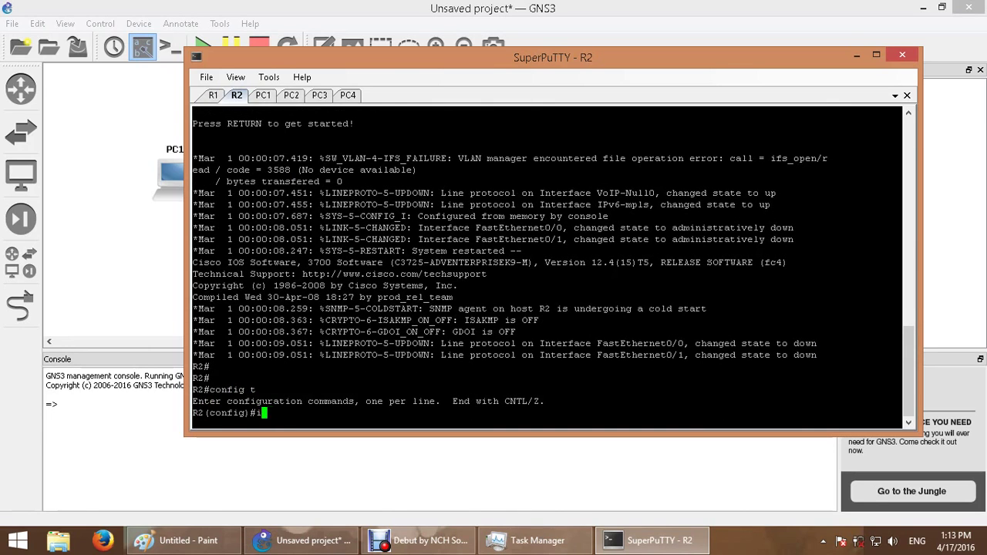
type("nt f0/1")
key("Return")
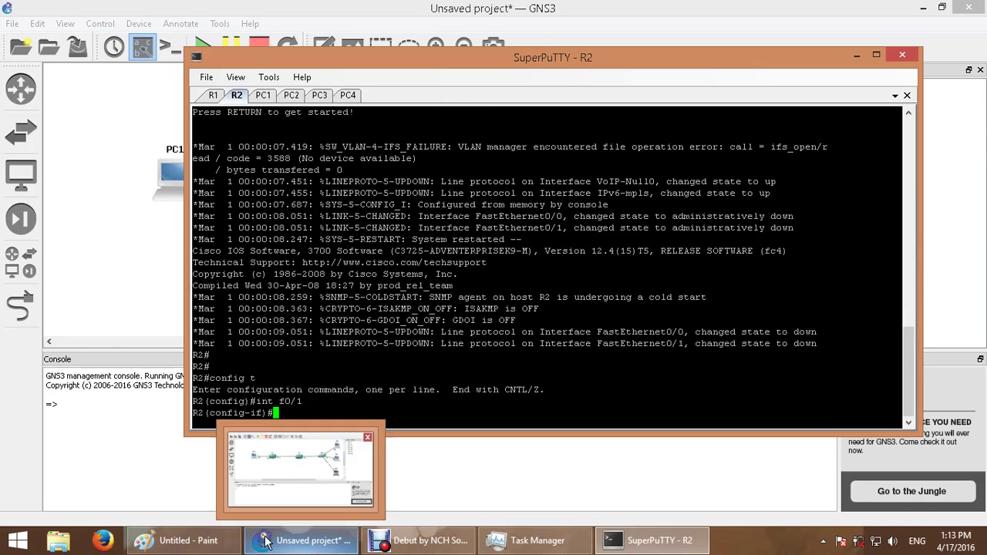
left_click(199, 545)
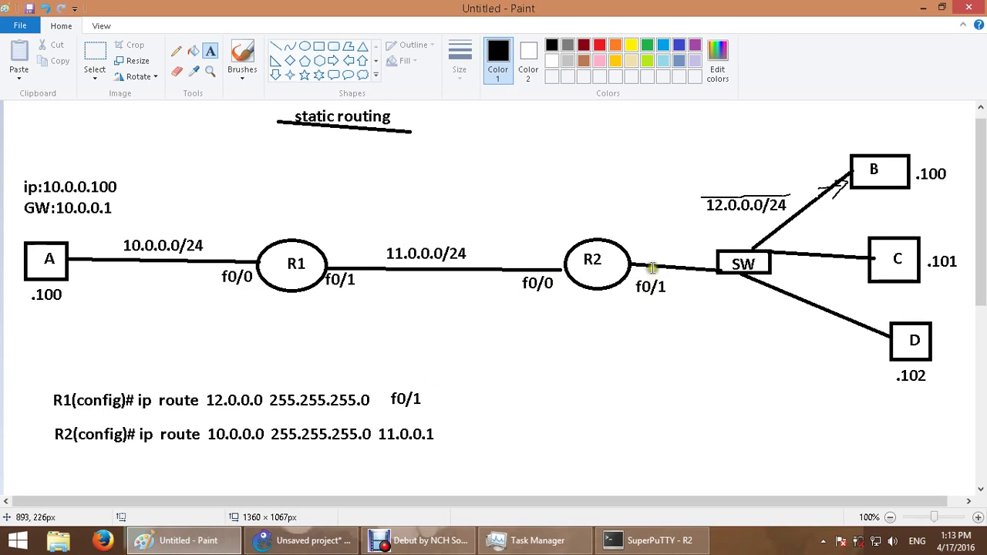
left_click(652, 536)
type("i")
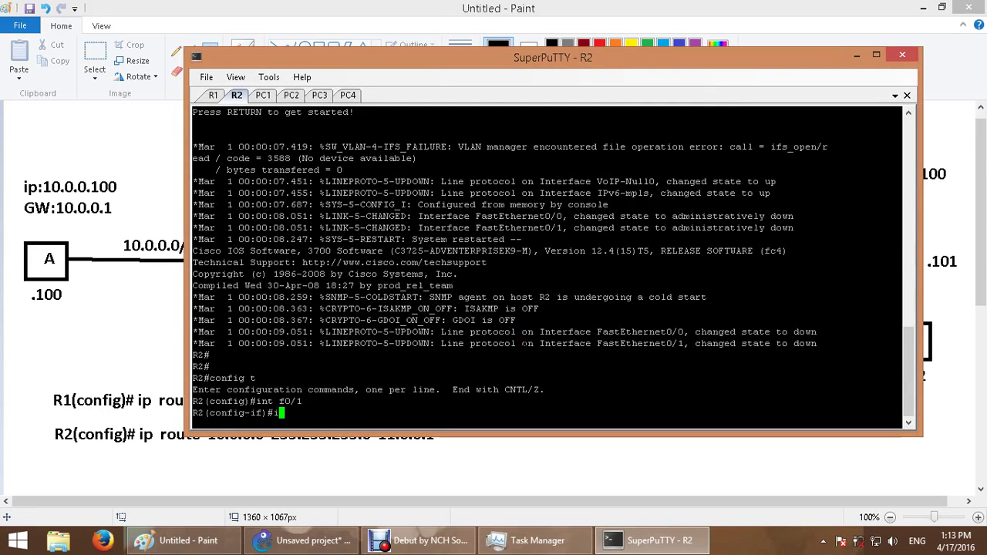
type("p add 12.0.0")
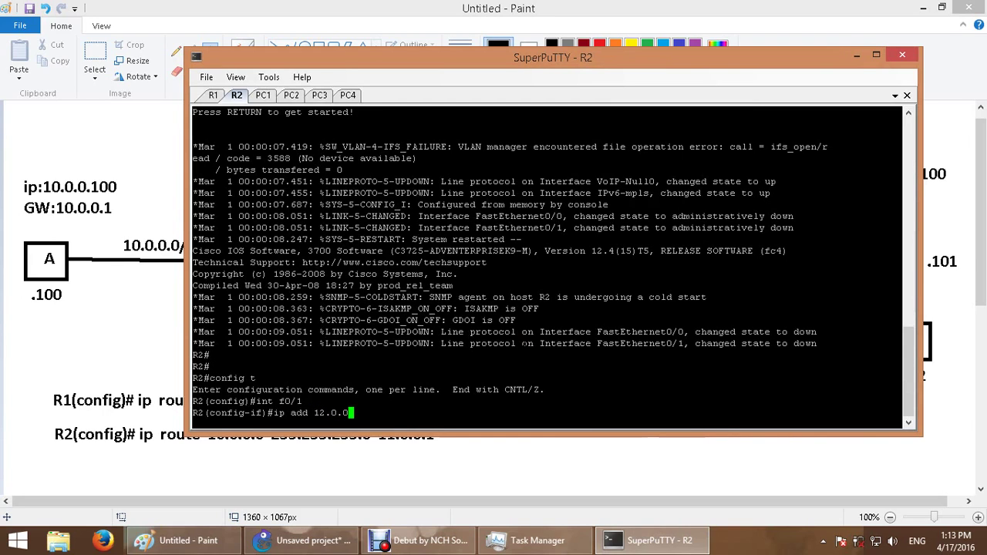
type(".2 255.2")
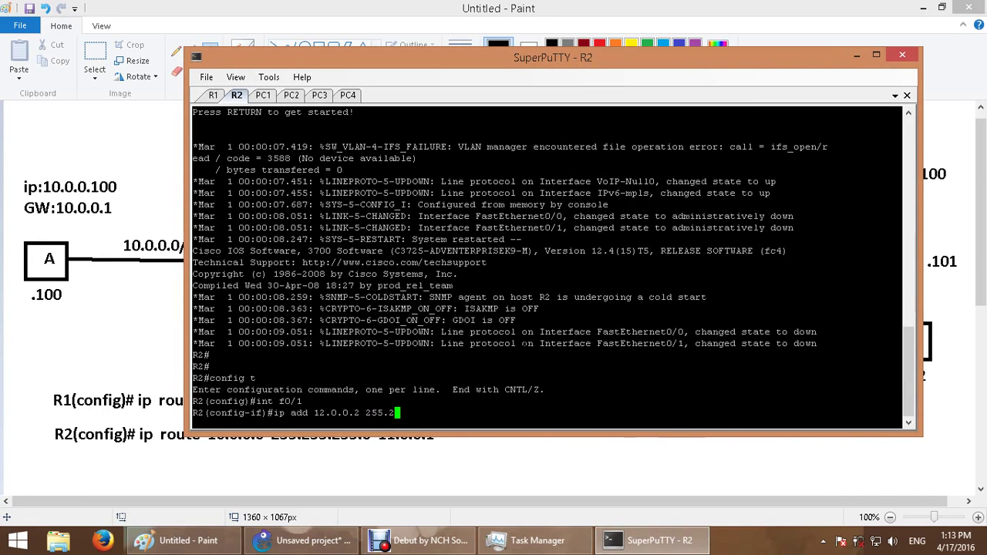
type("55.255.0")
key("Return")
type("n")
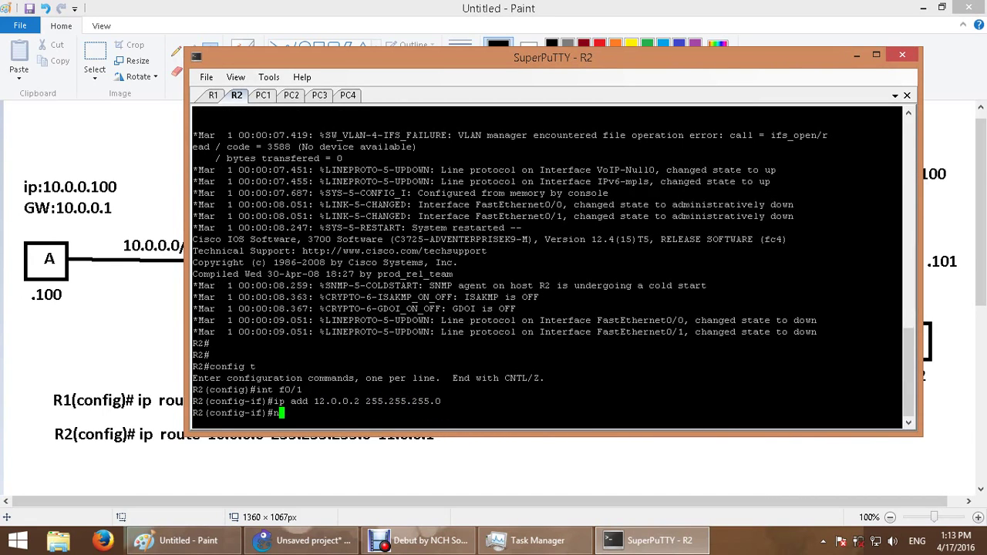
type("o shut")
key("Return")
Assign R2's interface f0/0 the address 11.0.0.2 with mask 255.255.255.0 and enable it with no shut
type("int ")
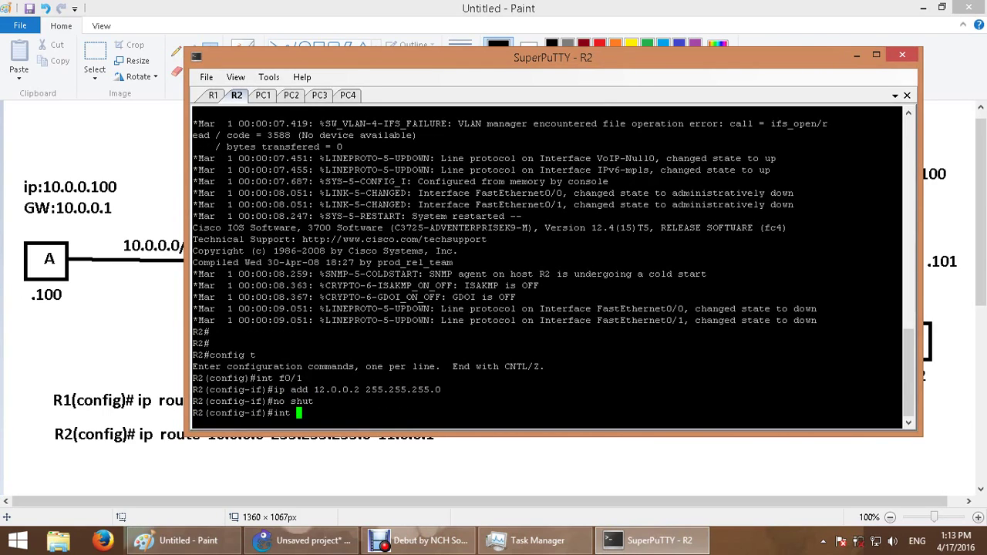
type("f0/1")
key("BackSpace")
type("0")
key("Return")
type("ip add ")
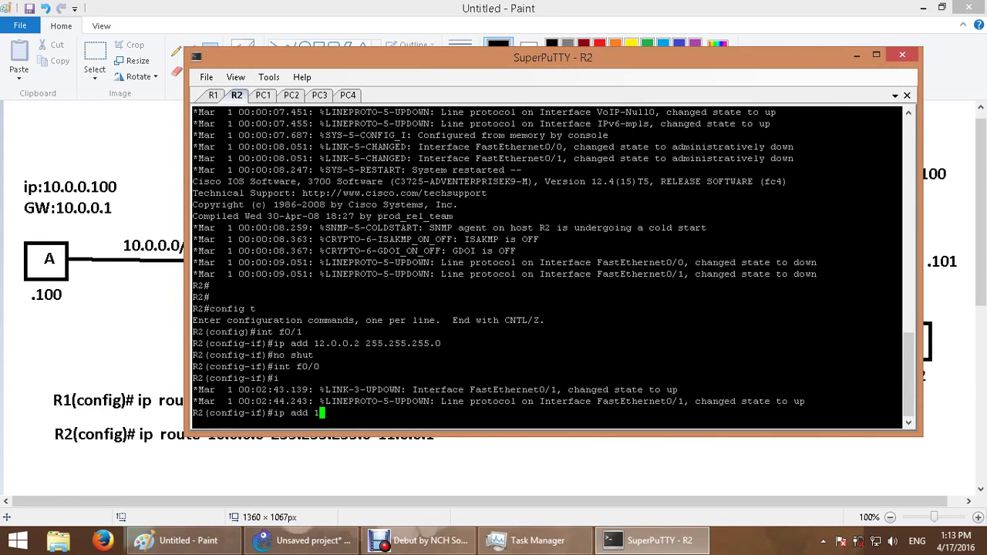
type("11.00")
type("0.2 255.255.255.0")
key("Return")
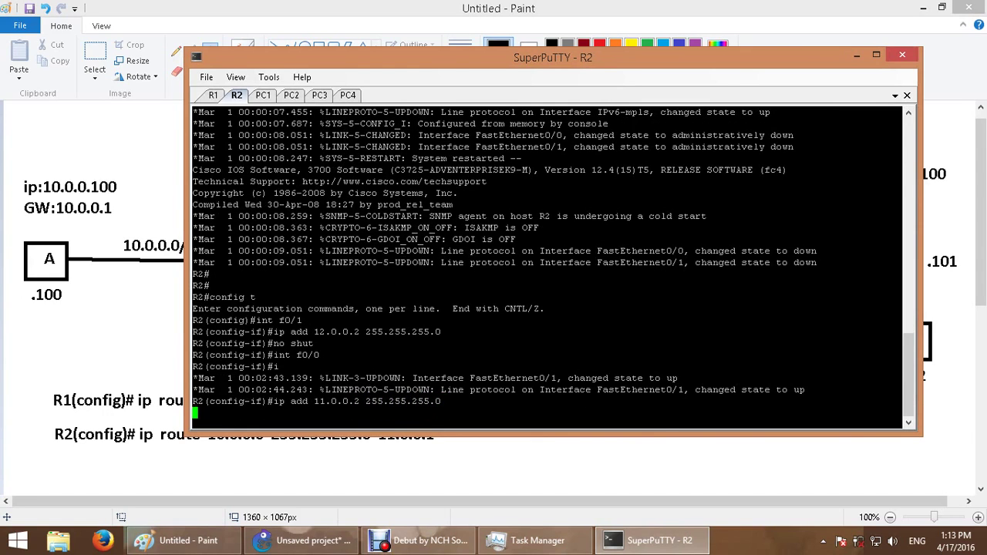
type("no shut")
key("Return")
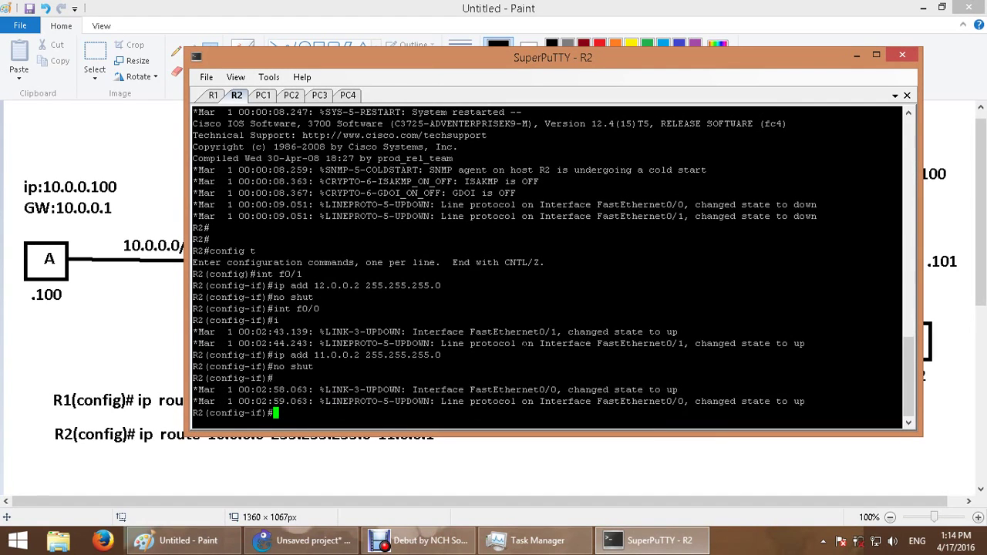
Return to R1's console session and leave configuration mode with end
left_click(213, 94)
type("end")
key("Return")
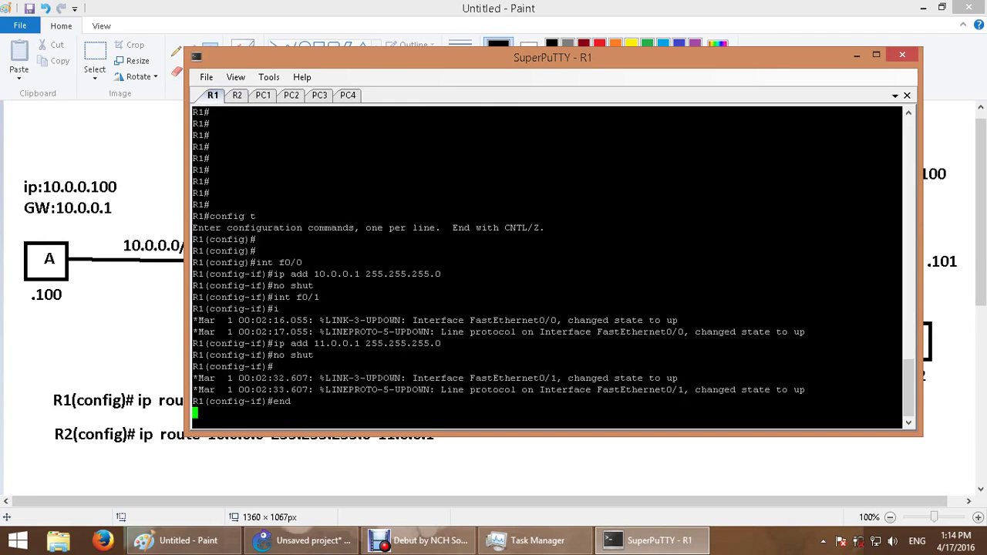
key("Return")
key("Return")
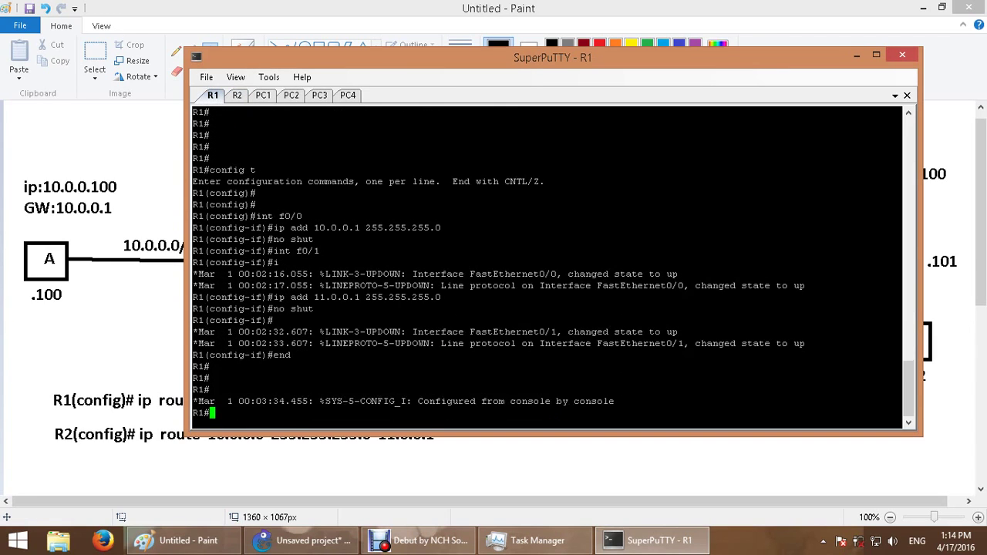
key("Return")
key("Return")
Display R1's routing table with show ip route
type("show ")
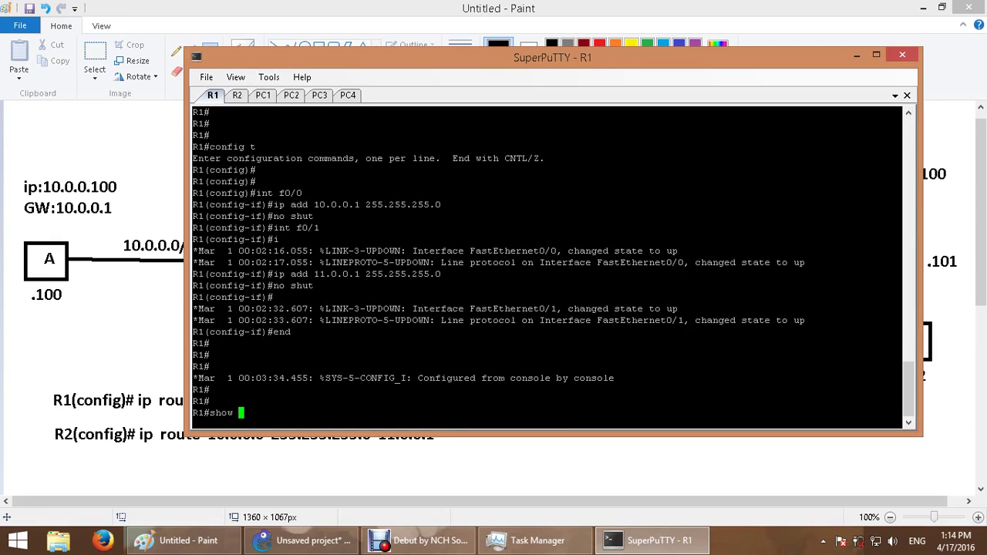
type("ip ru")
key("BackSpace")
key("BackSpace")
type("oute")
key("Return")
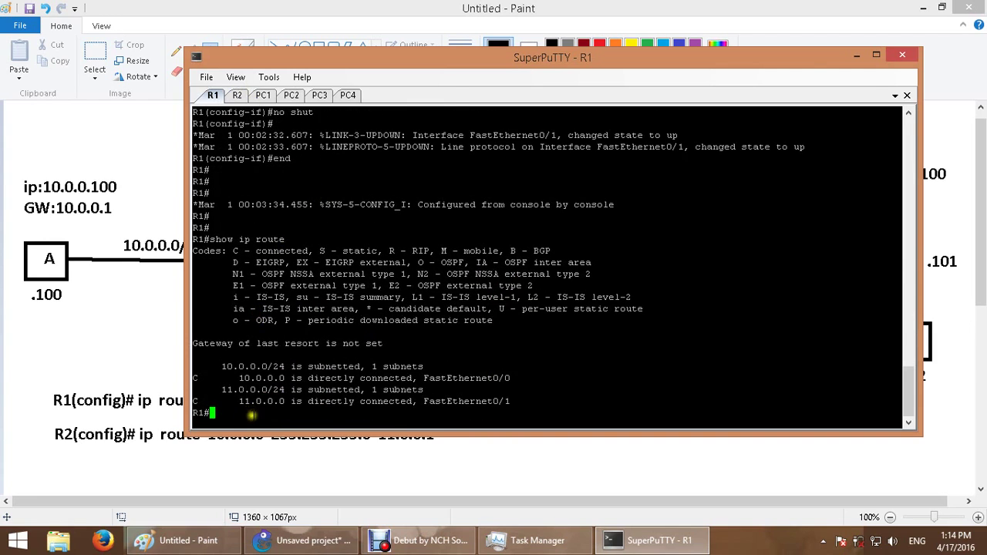
Examine the networks, route codes and exit interfaces listed in R1's routing table
left_click_drag(238, 378, 283, 378)
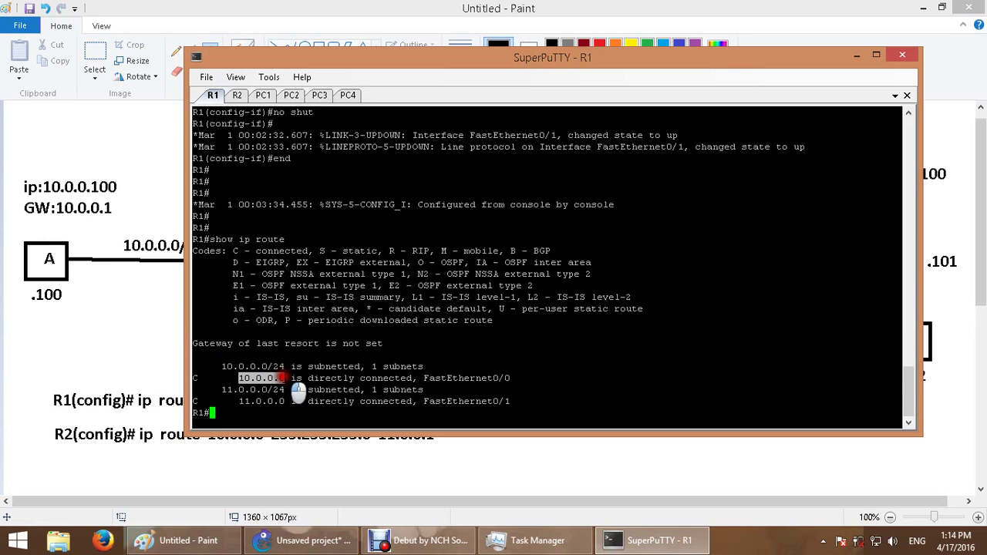
left_click_drag(233, 378, 287, 379)
left_click_drag(239, 401, 287, 401)
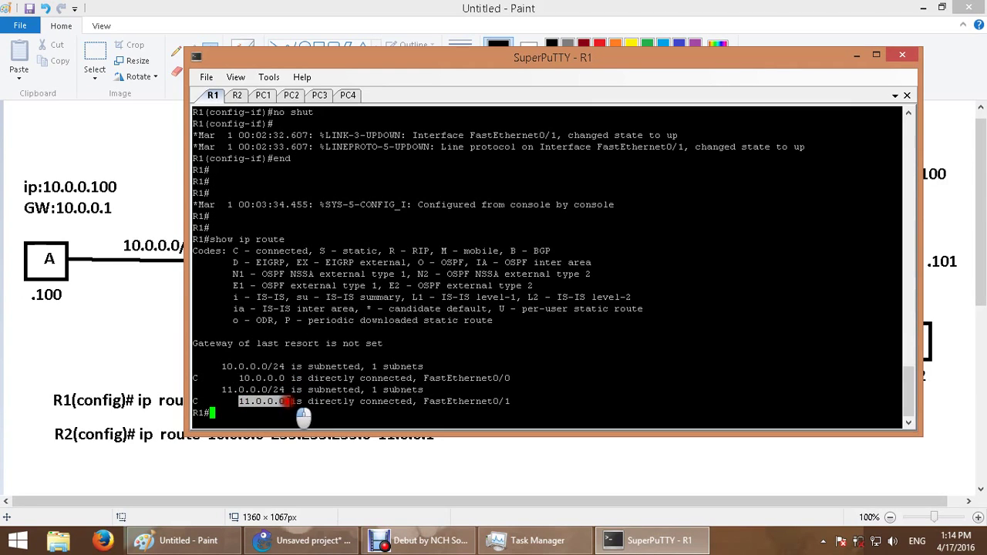
left_click(195, 378)
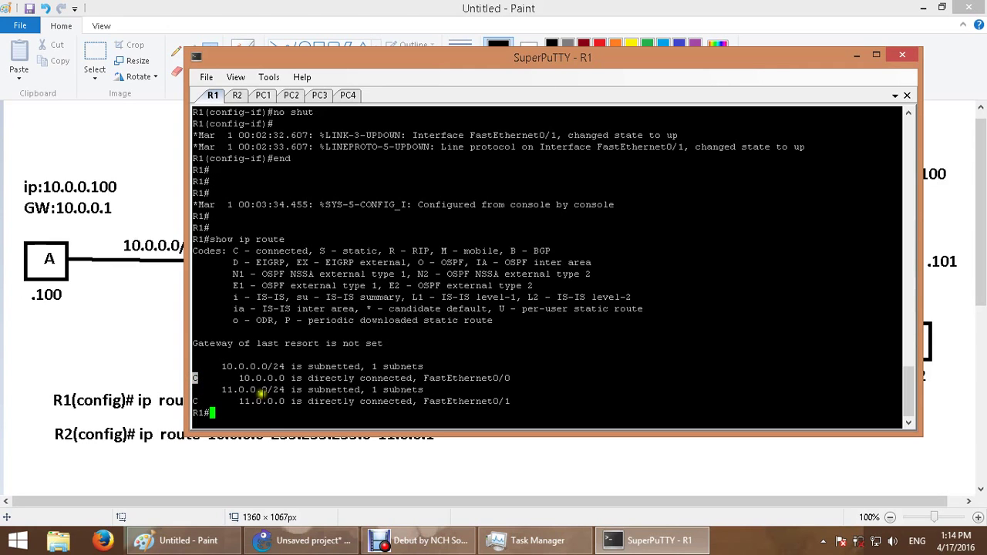
mouse_move(231, 251)
left_mouse_down()
mouse_move(308, 257)
mouse_move(314, 267)
left_mouse_up()
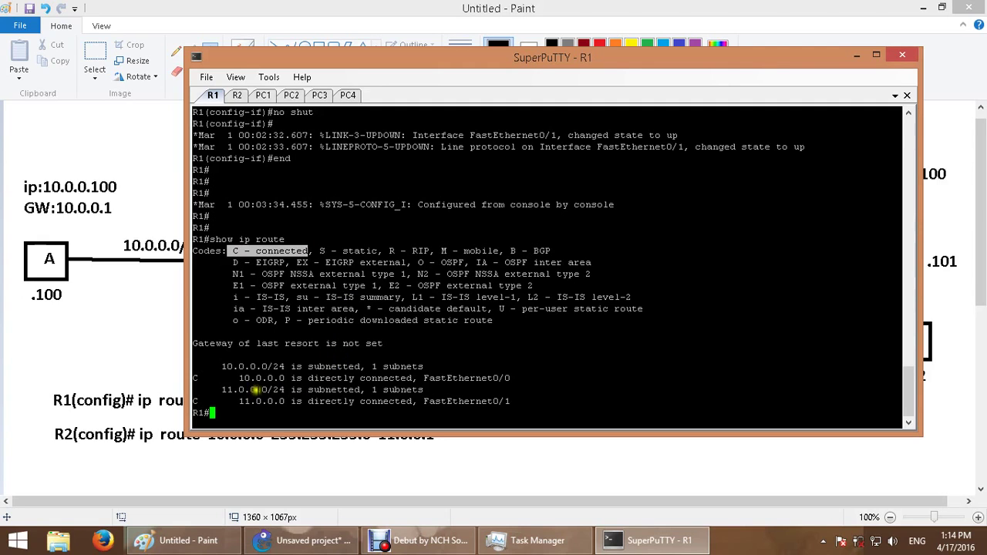
left_click_drag(292, 377, 509, 377)
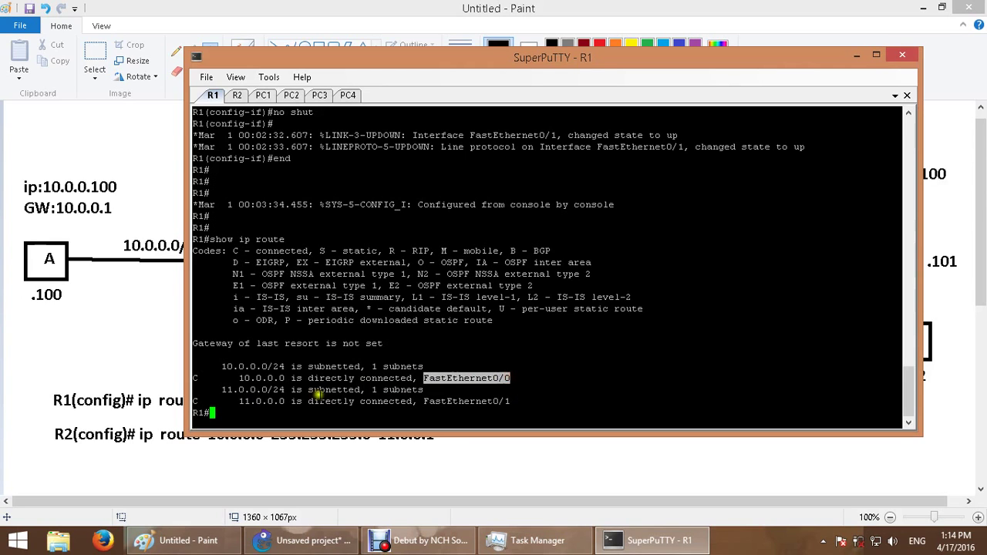
left_click_drag(239, 401, 285, 401)
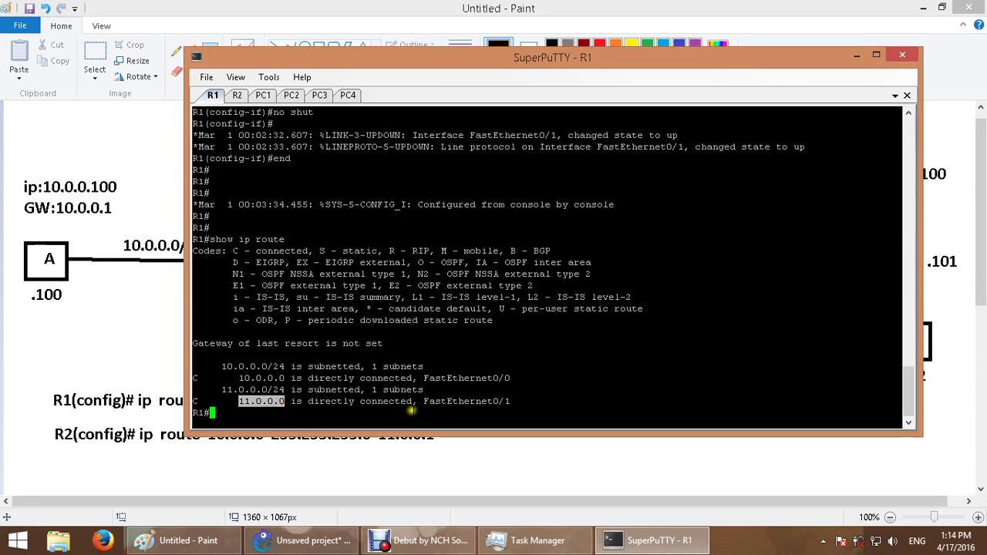
left_click_drag(420, 401, 511, 401)
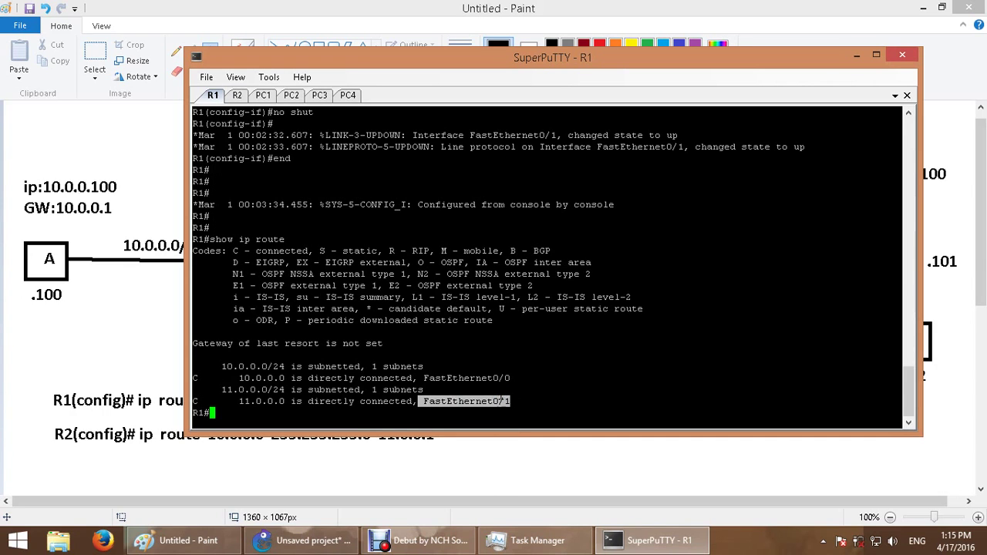
Run show version on R1, check the IOS version, and quit the paged output
type("show version")
key("Return")
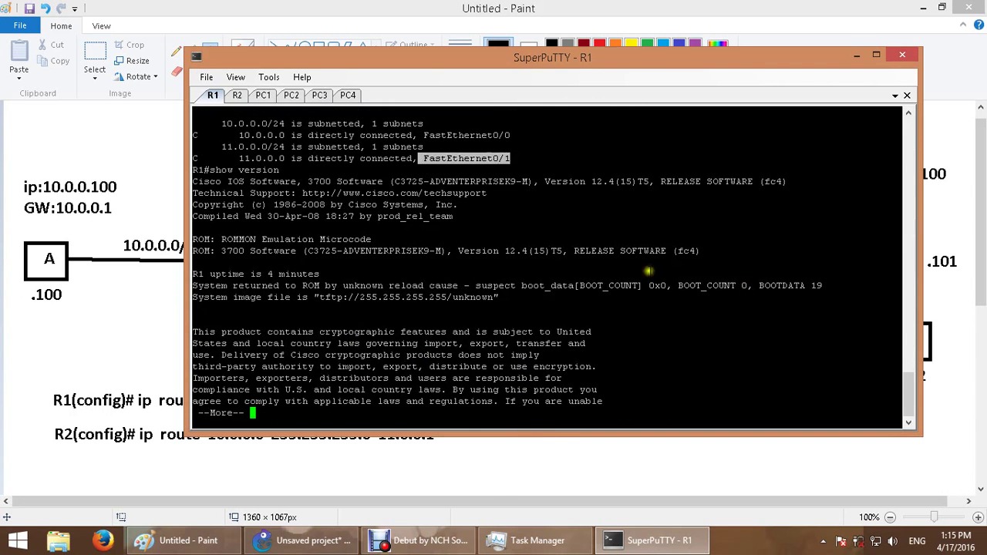
left_click_drag(592, 182, 614, 183)
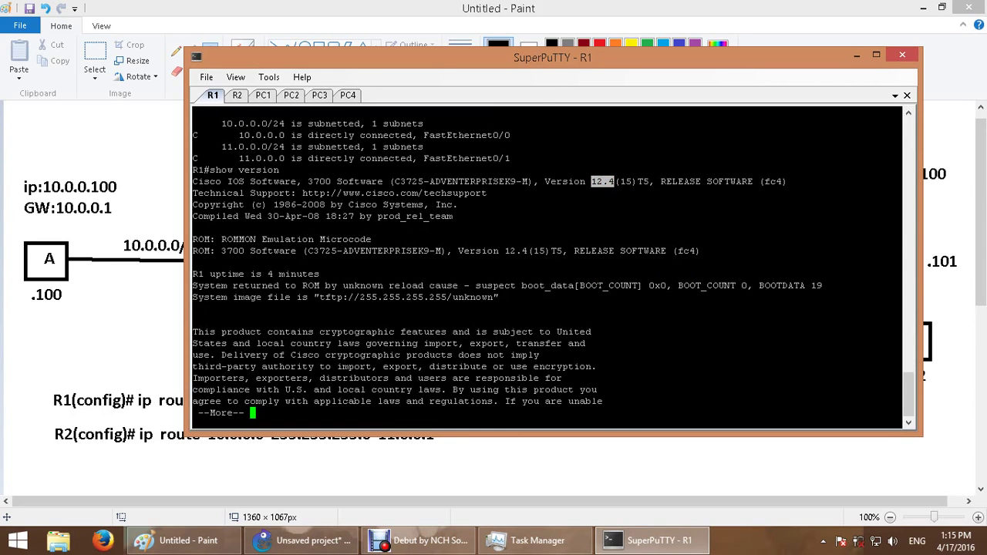
mouse_move(217, 123)
left_mouse_down()
mouse_move(308, 151)
mouse_move(514, 158)
left_mouse_up()
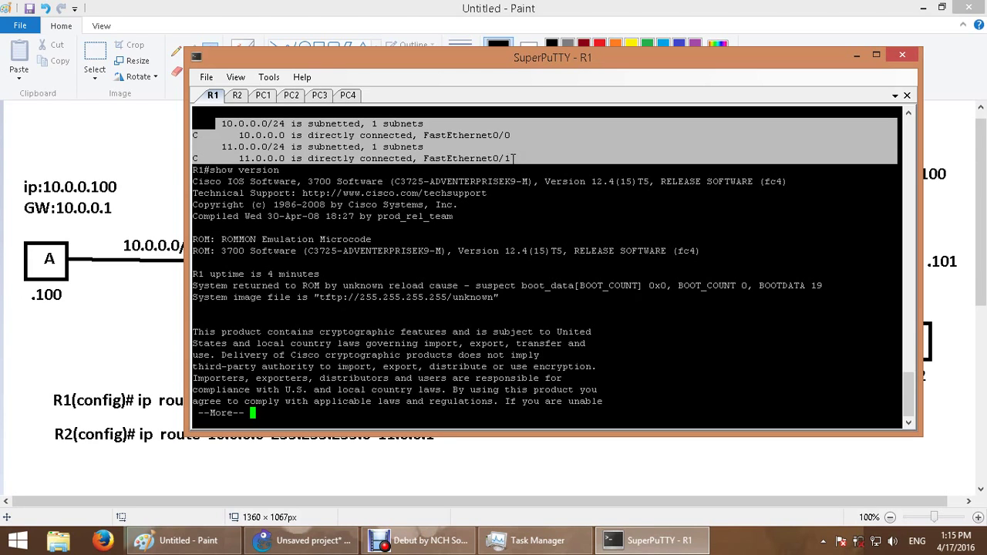
key("q")
key("Return")
key("Return")
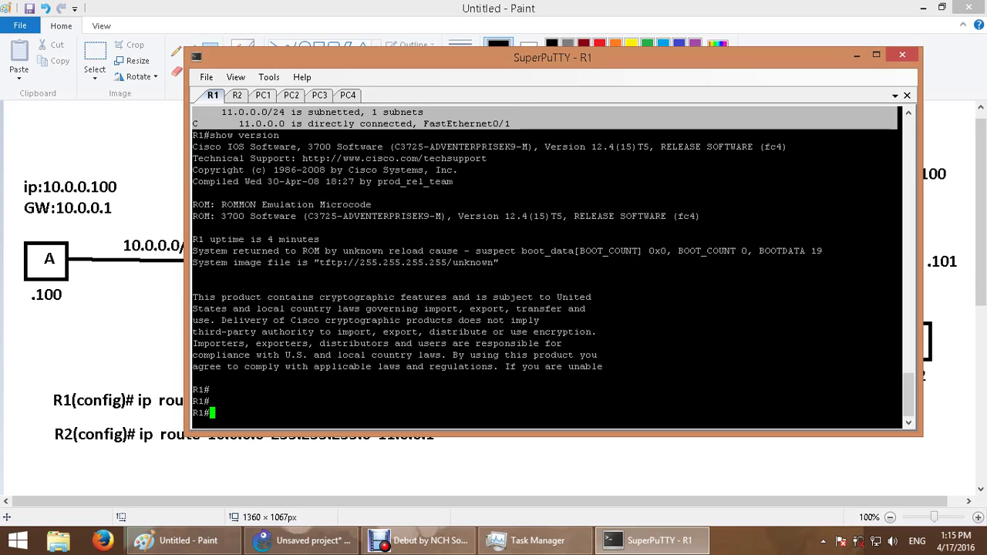
Run show ip route on R1 again and review the connected 10.0.0.0 network
key("Up")
key("Up")
key("Return")
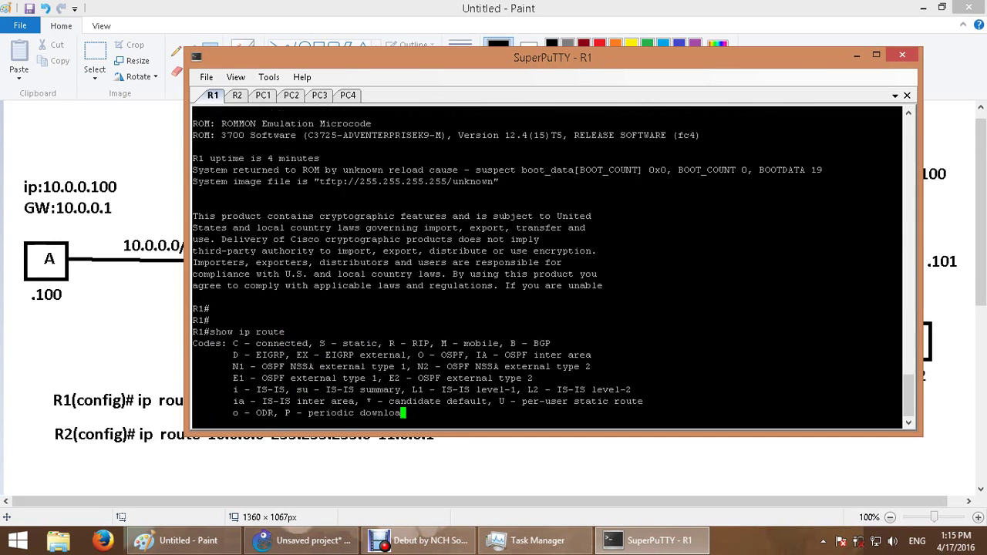
left_click_drag(239, 378, 289, 377)
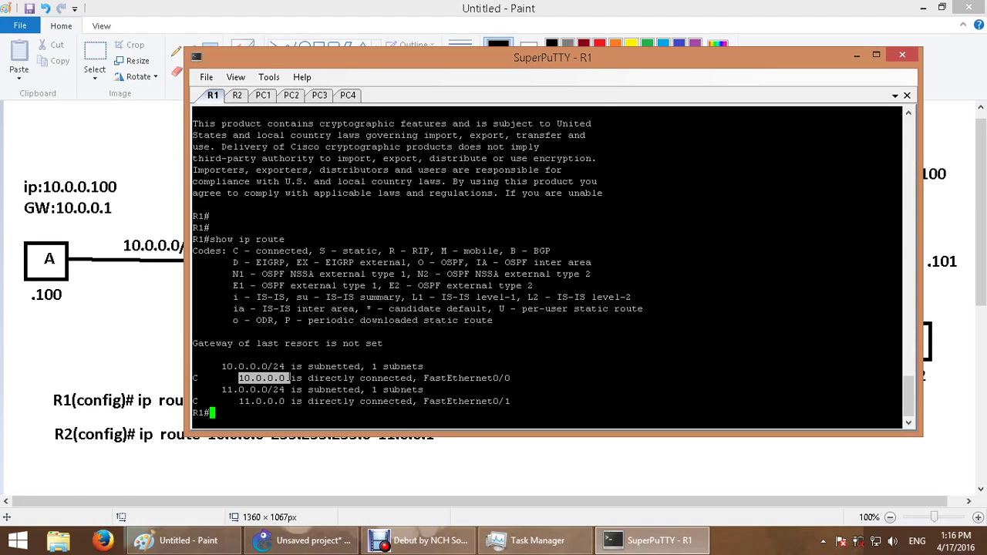
key("Return")
key("Return")
key("Return")
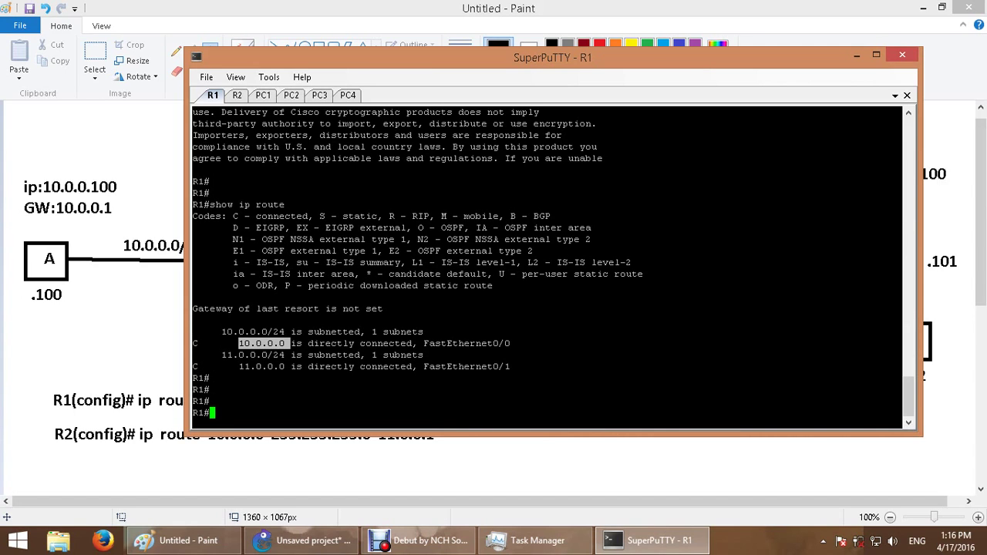
key("Return")
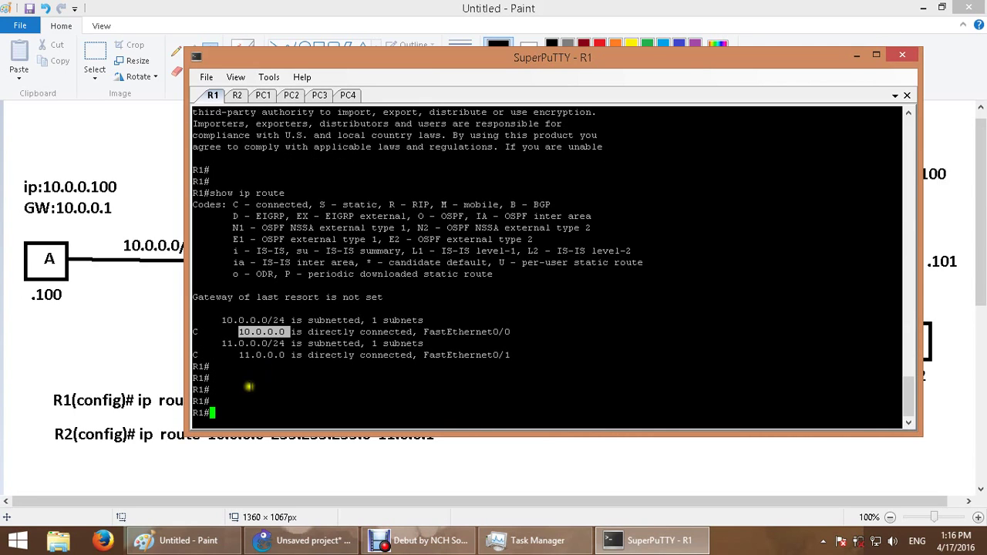
From PC1's console, ping 12.0.0.100 and check which address replies and with what message
left_click(264, 96)
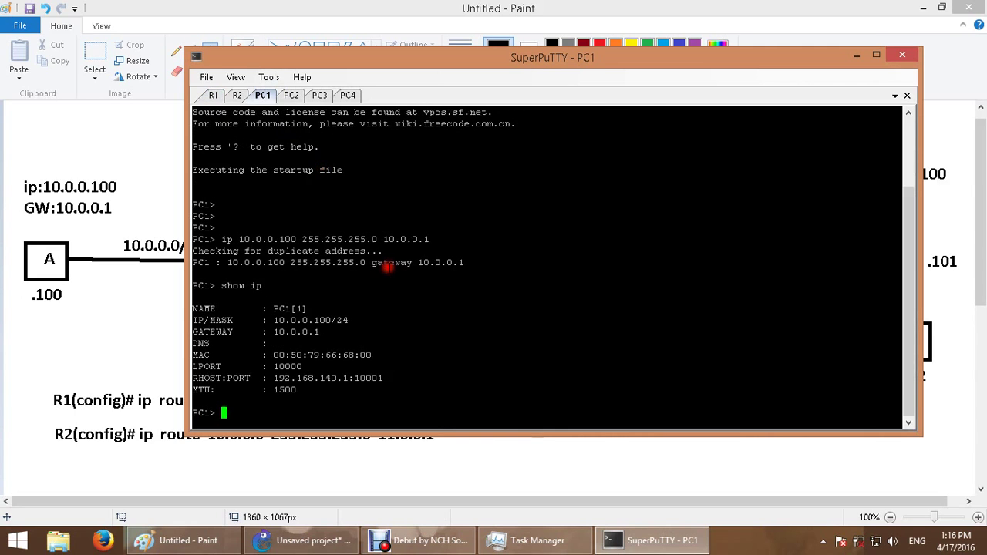
type("ping 12.0.0.100")
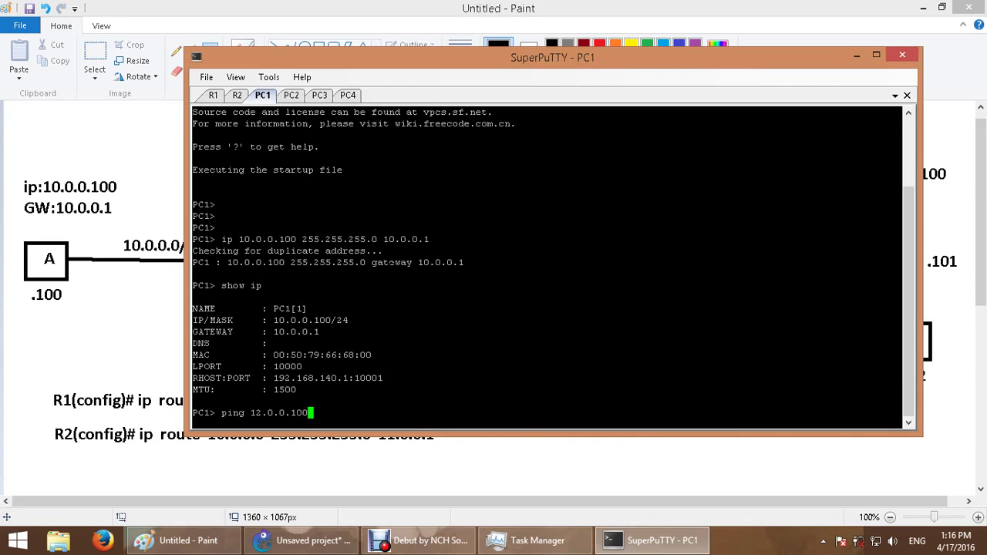
key("Return")
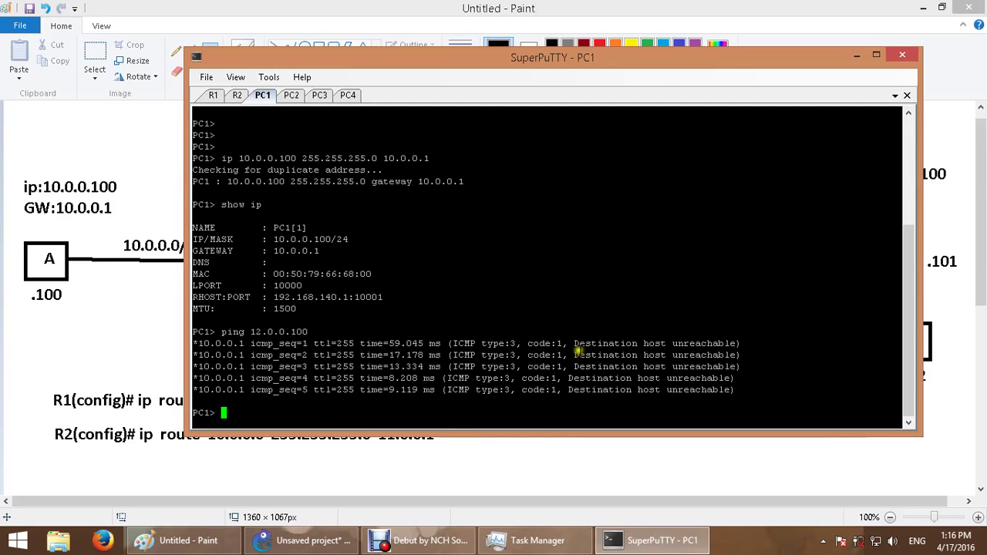
left_click_drag(575, 344, 737, 344)
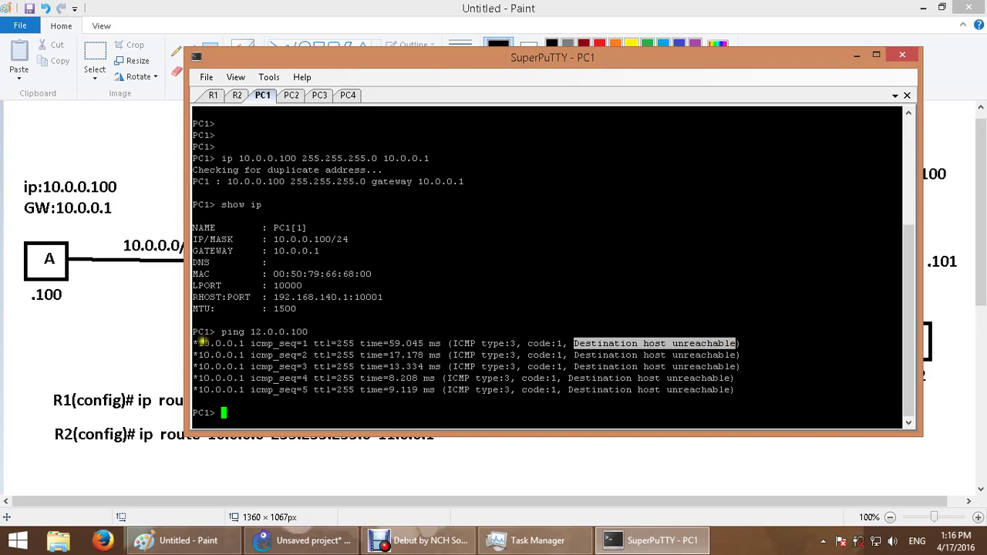
left_click_drag(198, 343, 246, 344)
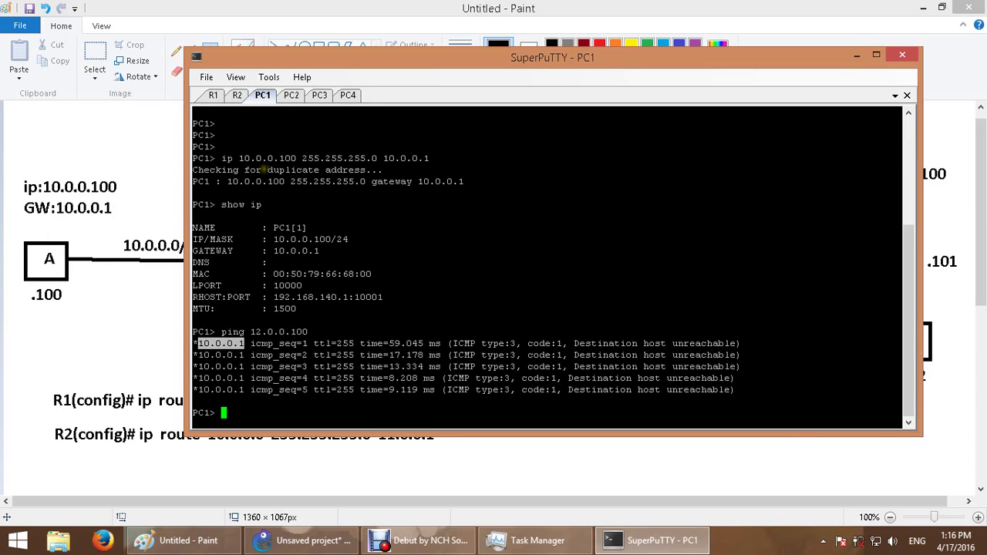
Return to R1's console session and enter global configuration mode with config t
left_click(213, 95)
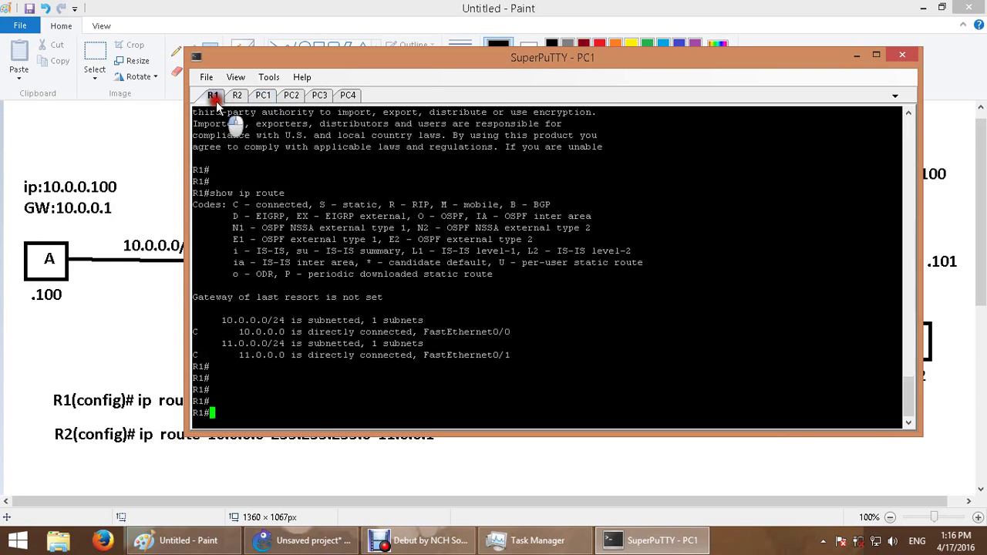
key("Return")
key("Return")
key("Return")
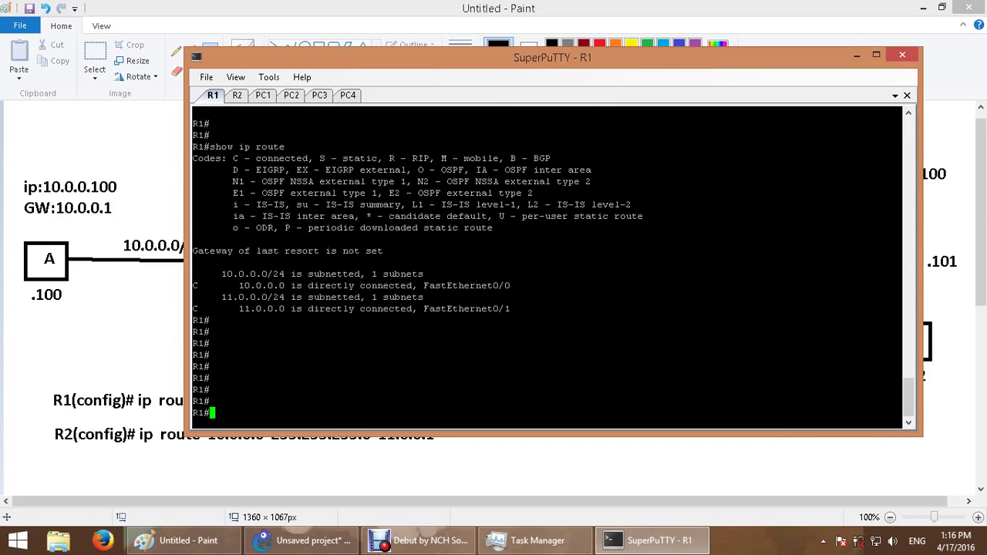
type("config t")
key("Return")
key("Return")
key("Return")
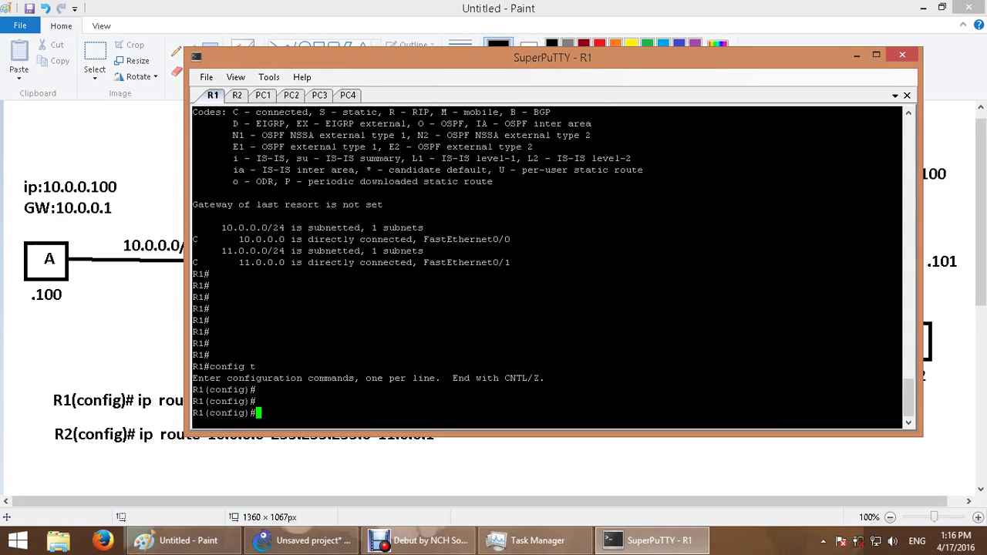
On R1, start an ip route command for network 12.0.0.0 with mask 255.255.255.0 and begin the exit interface as f0/
type("ip r")
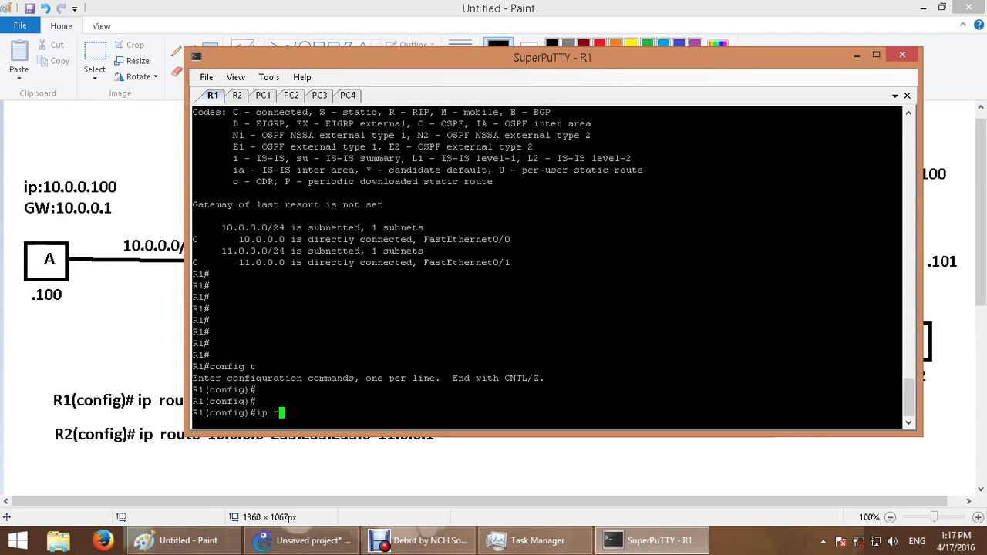
type("oute 1")
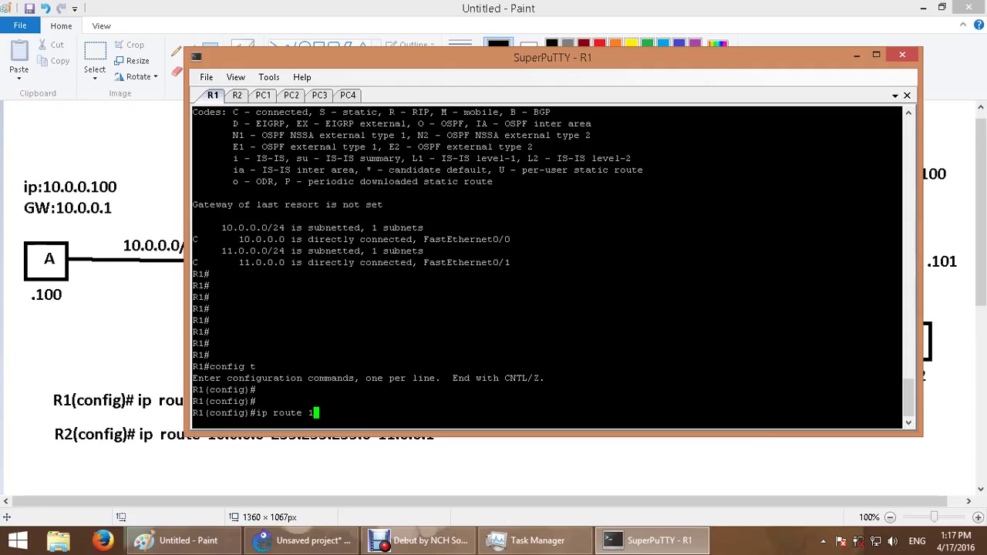
type("2.0.0.0 255.255.255.0")
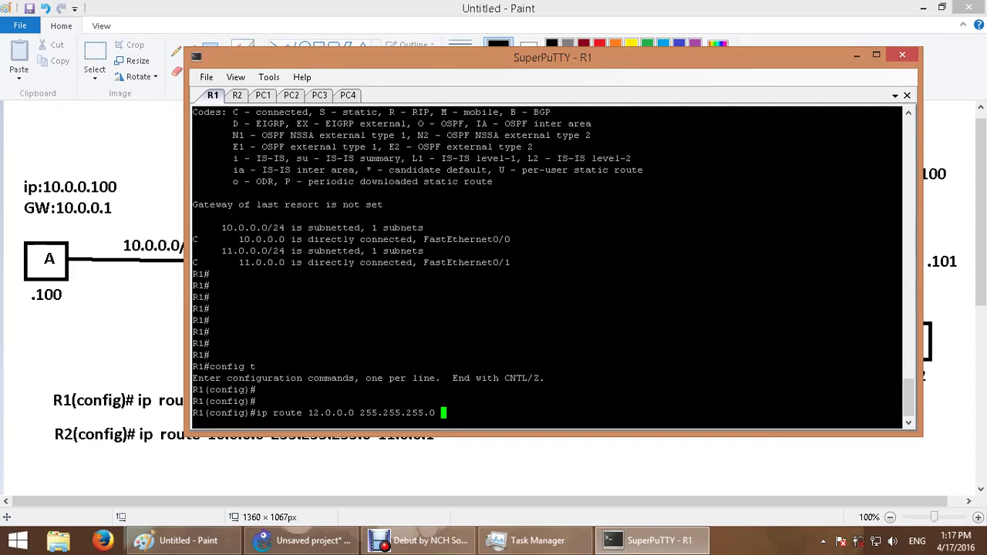
type("f0/")
Shift the whole GNS3 topology aside and place the enlarged R1 console next to it, keeping R1's interface labels in view
left_click_drag(552, 51, 547, 99)
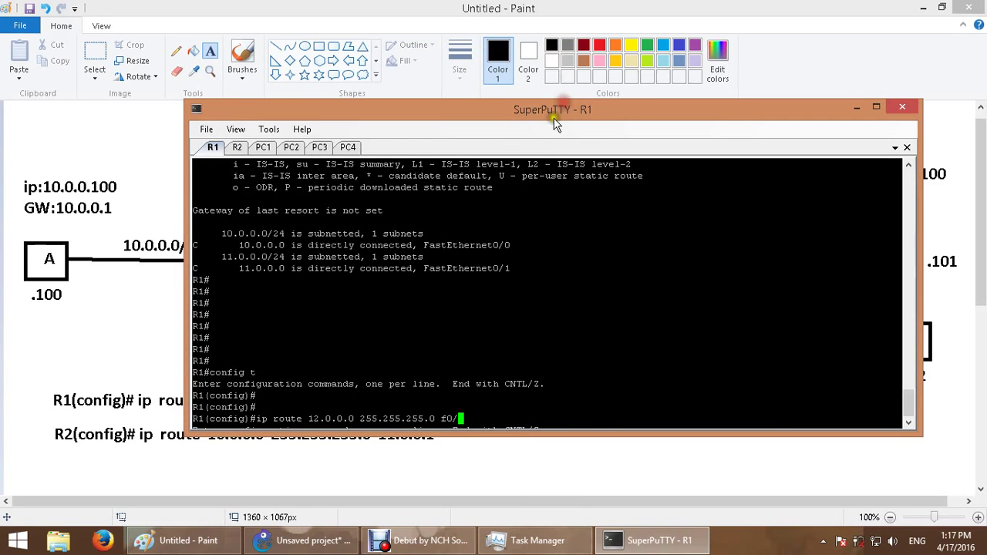
left_click(322, 545)
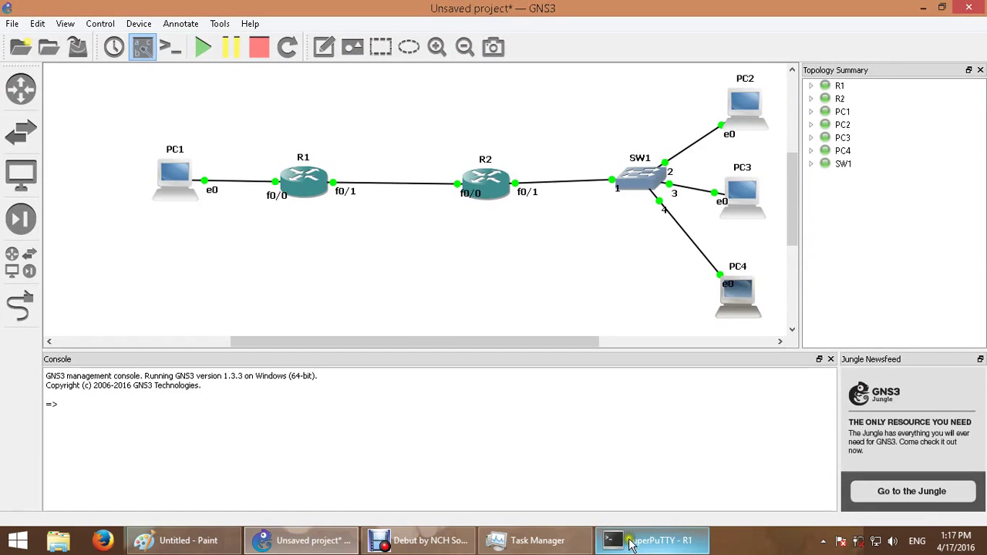
key("ctrl+a")
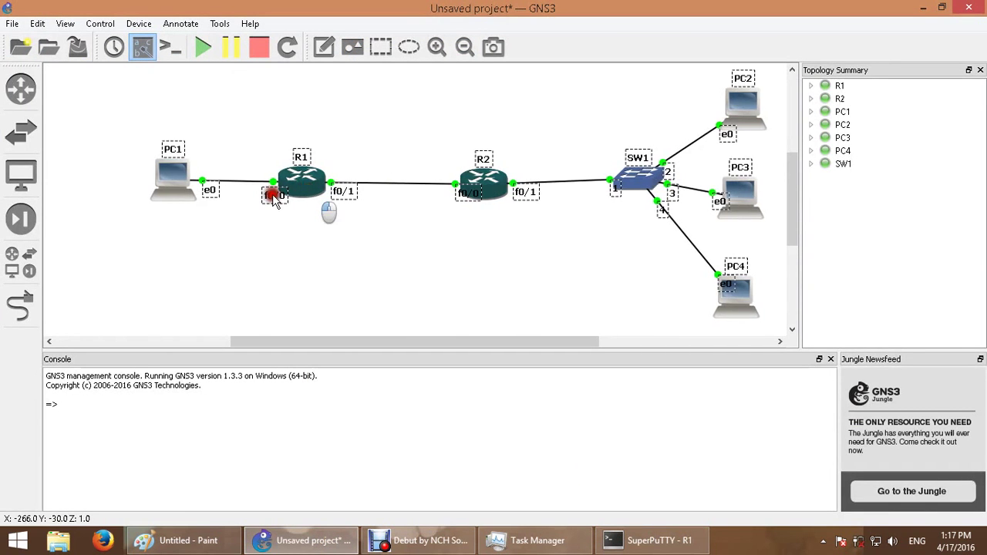
left_click_drag(311, 193, 208, 218)
left_click(651, 540)
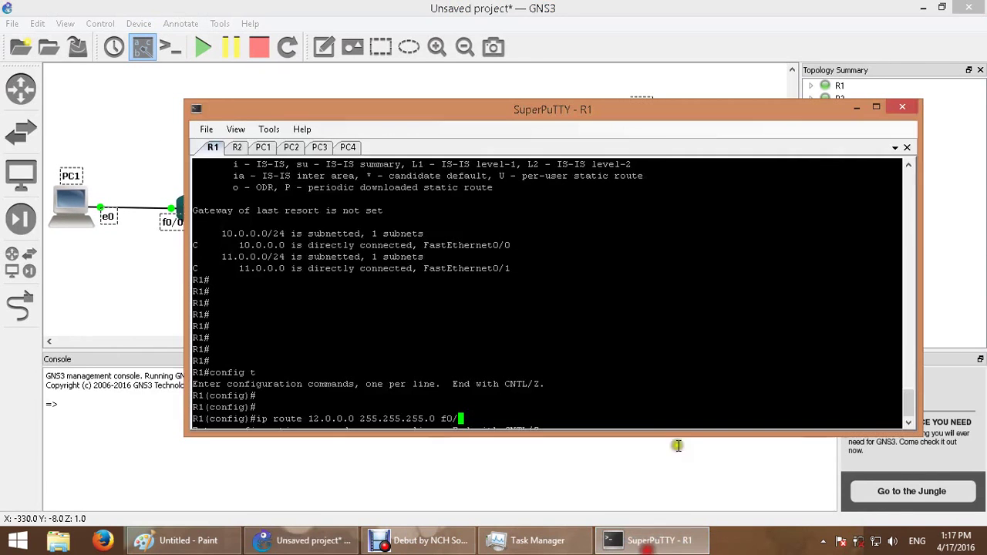
left_click_drag(401, 119, 608, 69)
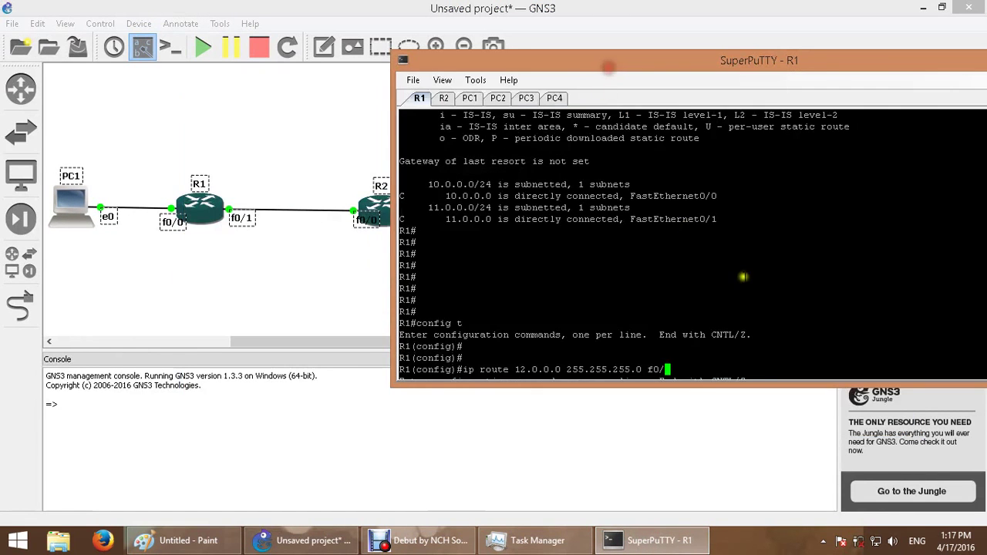
left_click_drag(790, 383, 788, 419)
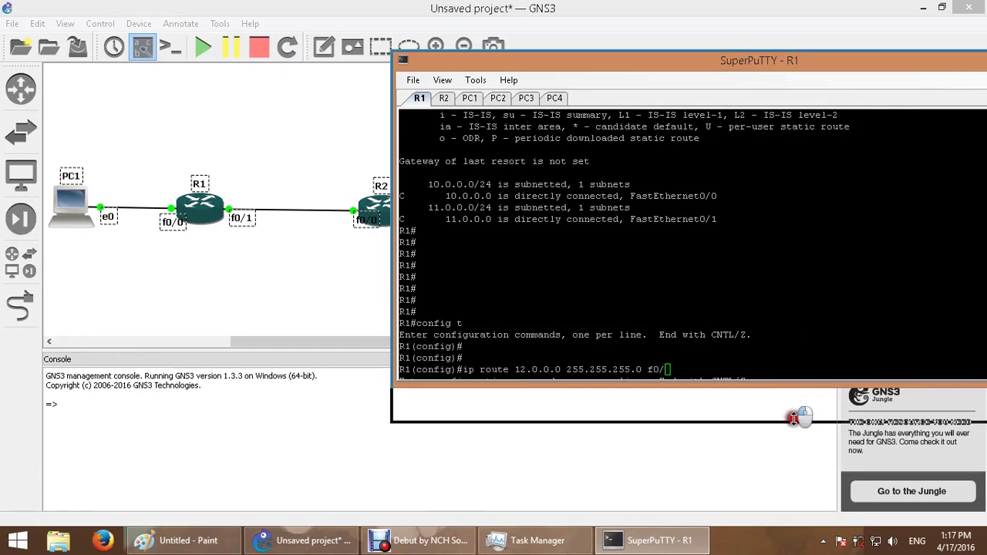
Complete R1's static route to 12.0.0.0 with exit interface f0/1 and submit it
type("1")
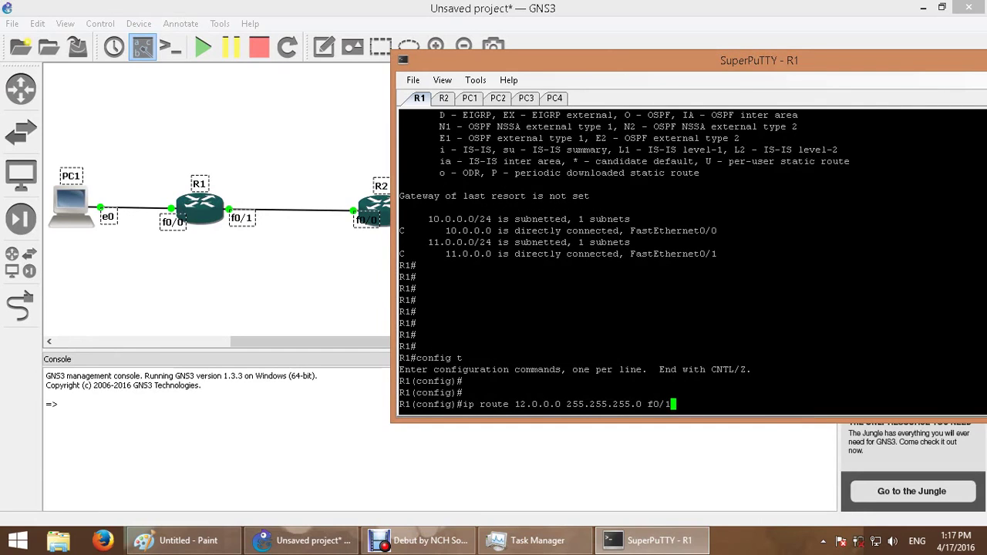
key("Return")
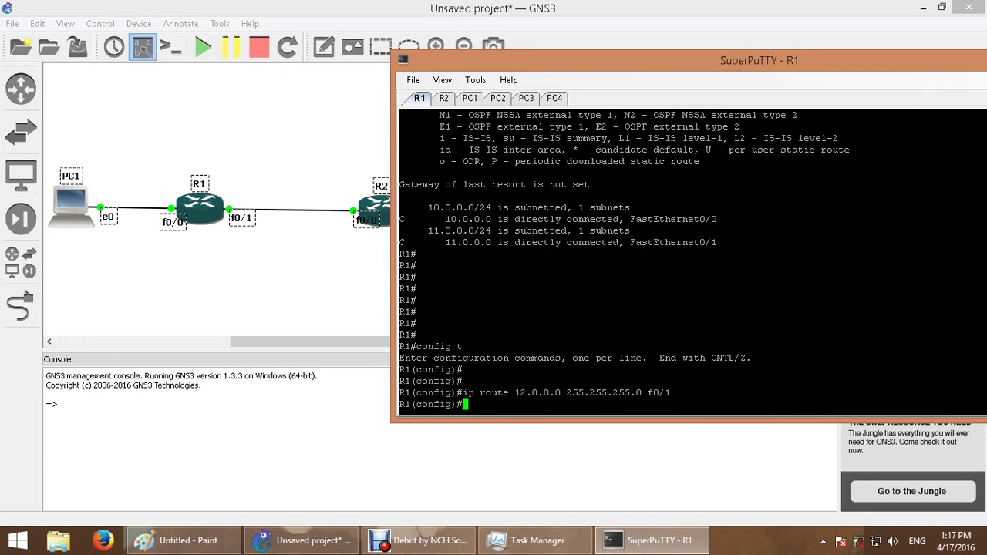
key("Return")
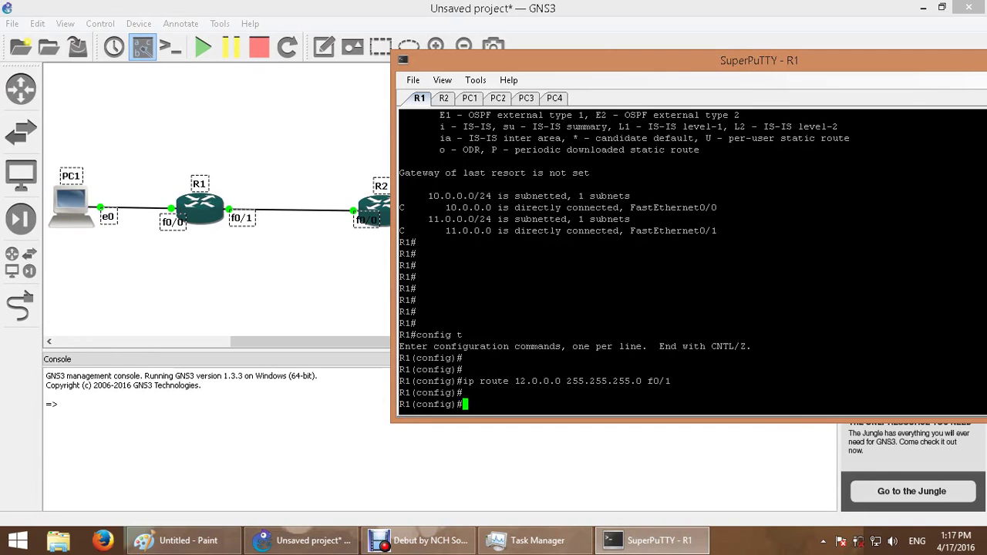
Run do show ip route on R1 and examine the 12.0.0.0 entry's route code, connection type and exit interface
type("do show ip route")
key("Return")
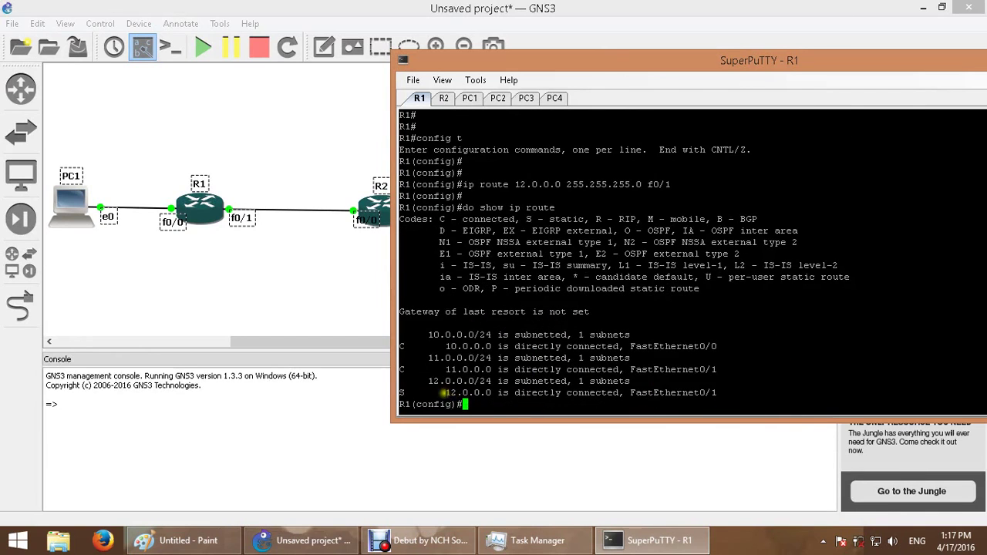
left_click_drag(441, 392, 492, 396)
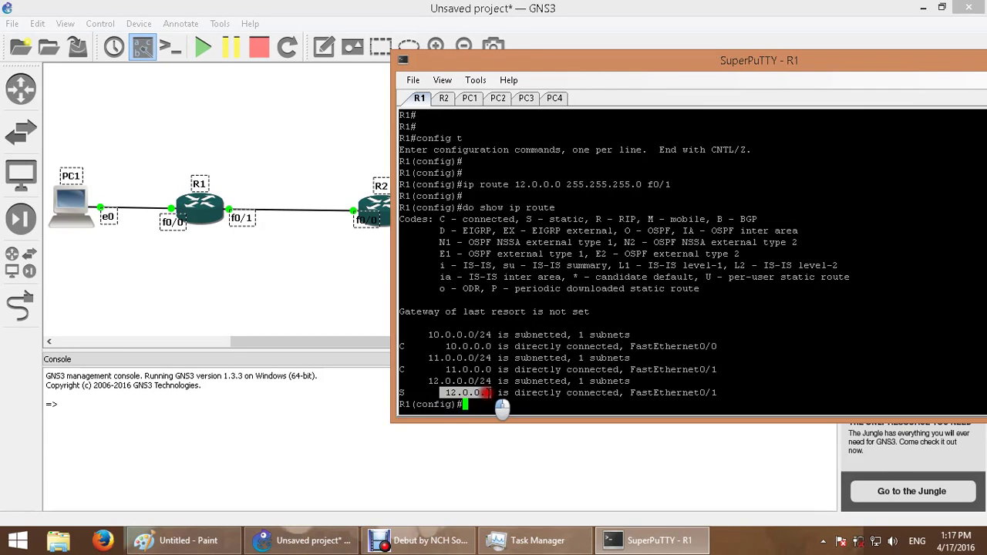
left_click_drag(400, 392, 404, 393)
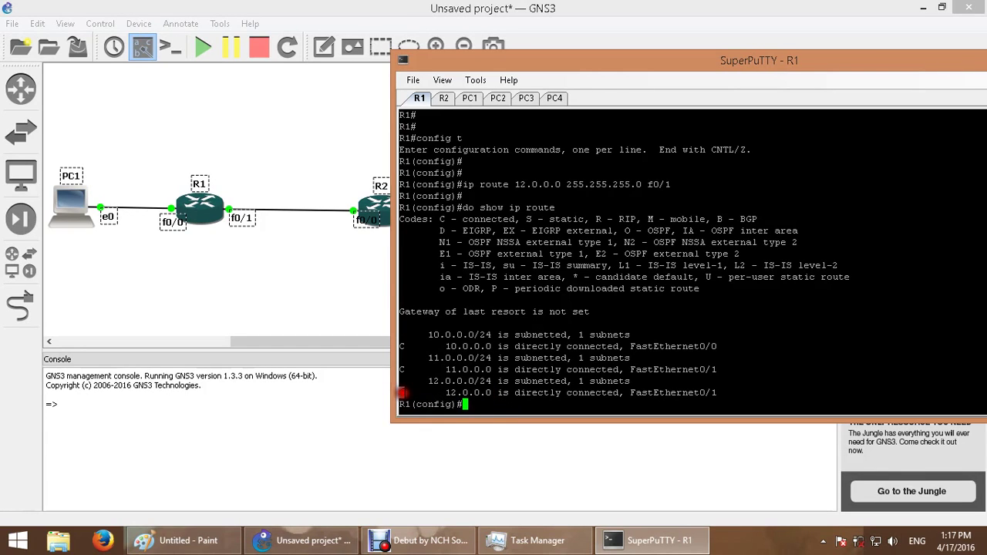
left_click_drag(526, 219, 589, 220)
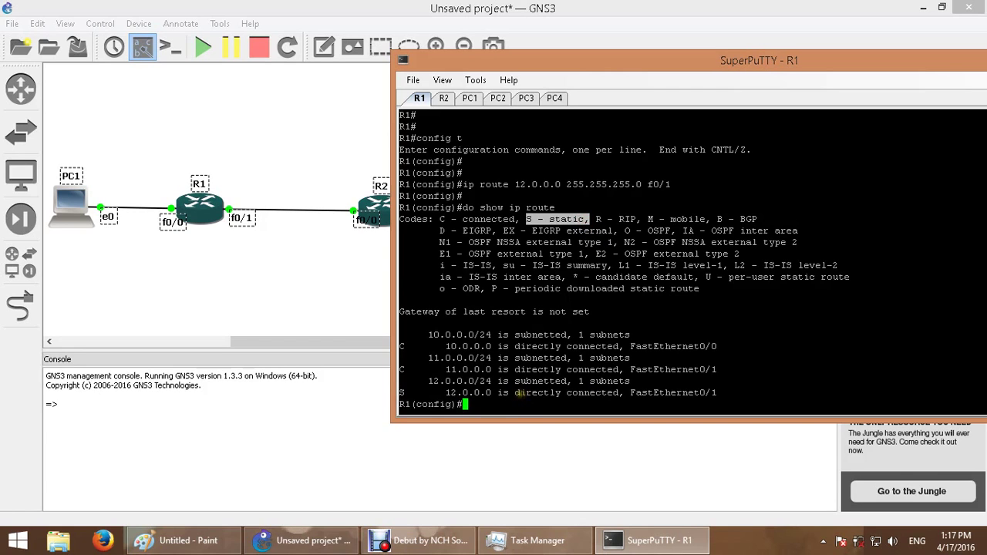
left_click_drag(515, 394, 623, 393)
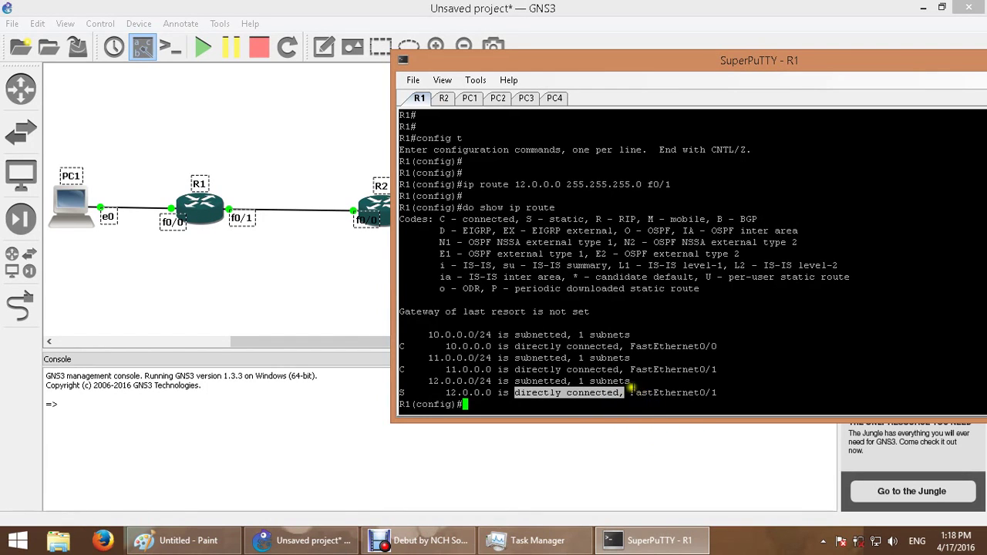
left_click_drag(630, 392, 729, 392)
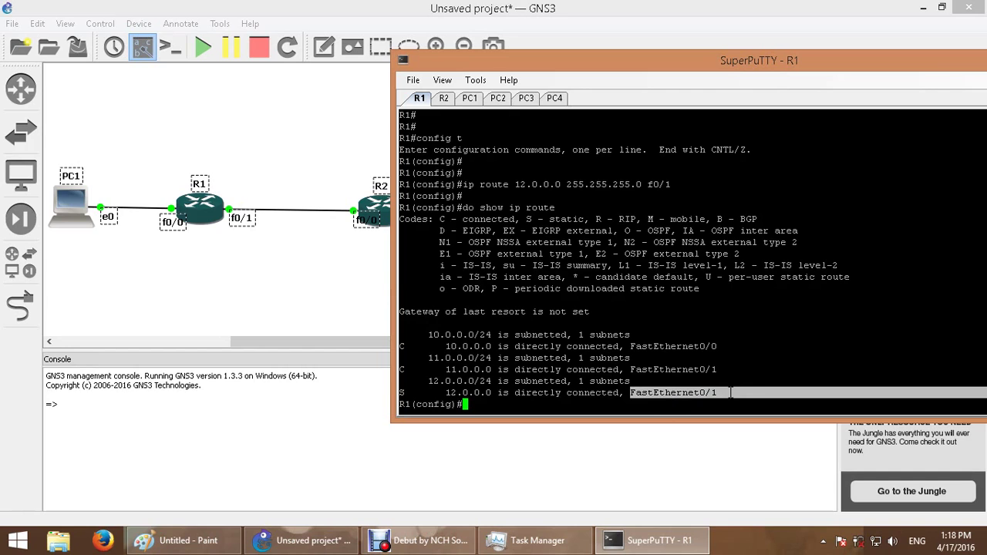
From PC1's console, repeat the ping to 12.0.0.100 and inspect the replies
left_click(468, 98)
key("Return")
key("Return")
key("Up")
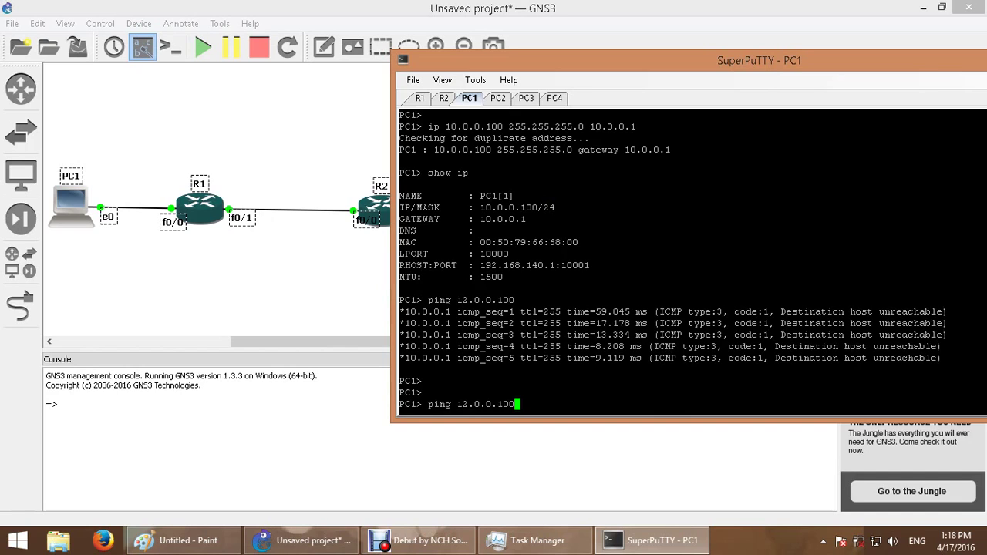
key("Return")
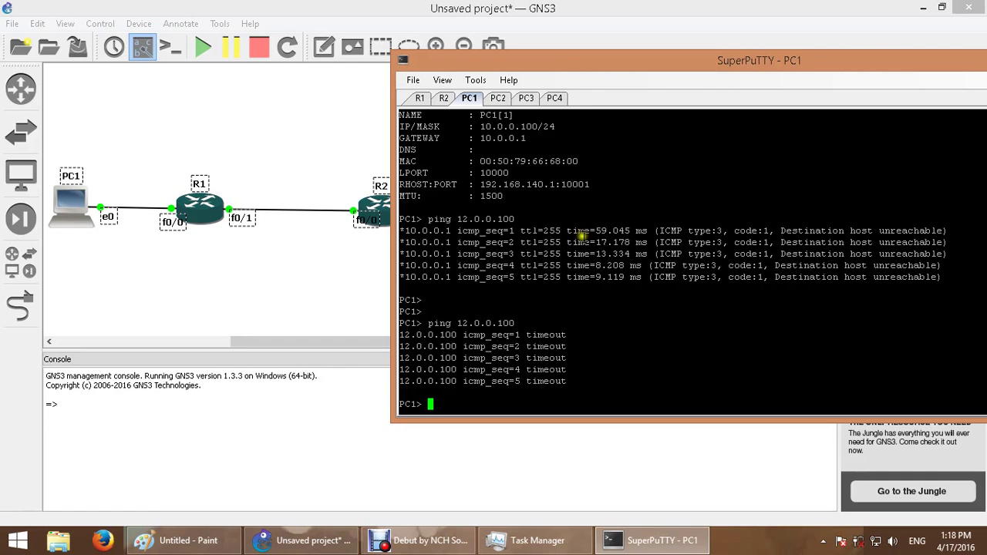
double_click(554, 335)
left_click(589, 342)
Switch to R2's console and exit interface configuration mode to return to global configuration
left_click(441, 100)
left_click(595, 312)
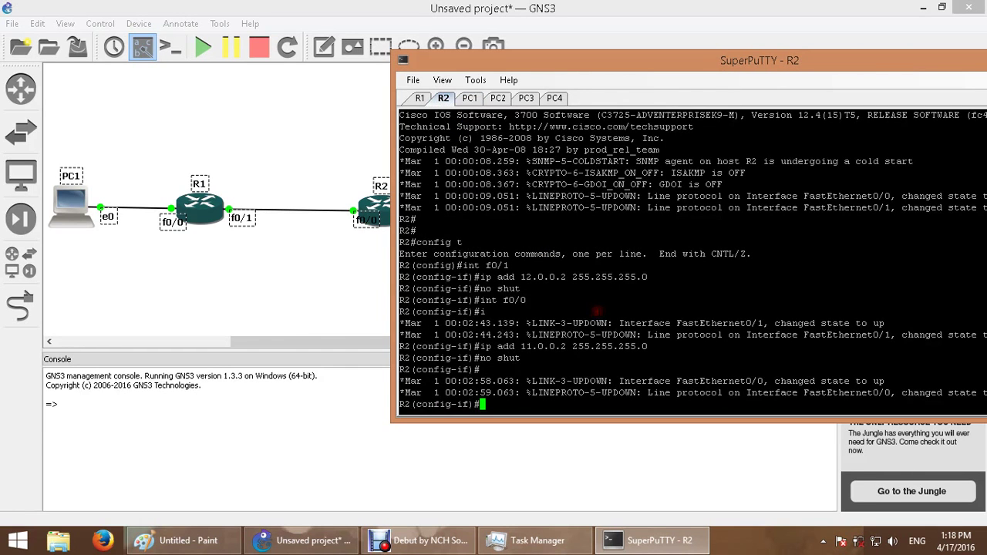
key("Return")
key("Return")
key("Return")
key("Return")
key("Return")
key("Return")
key("Return")
key("Return")
key("Return")
key("Return")
key("Return")
key("Return")
type("exit")
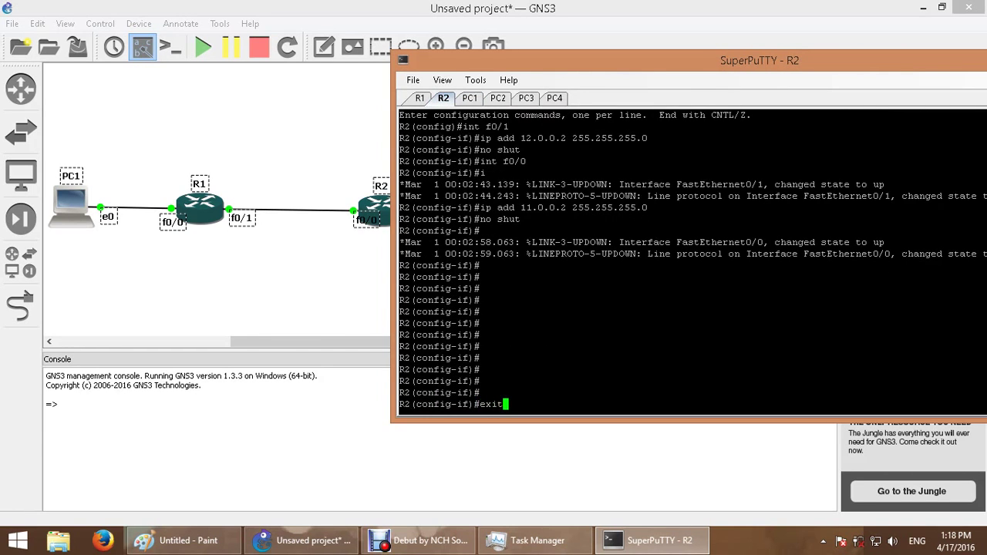
key("Return")
key("Return")
key("Return")
key("Return")
key("Return")
Run do show ip route on R2 and review the 11.0.0.0 and 12.0.0.0 entries against the route code legend
type("do ")
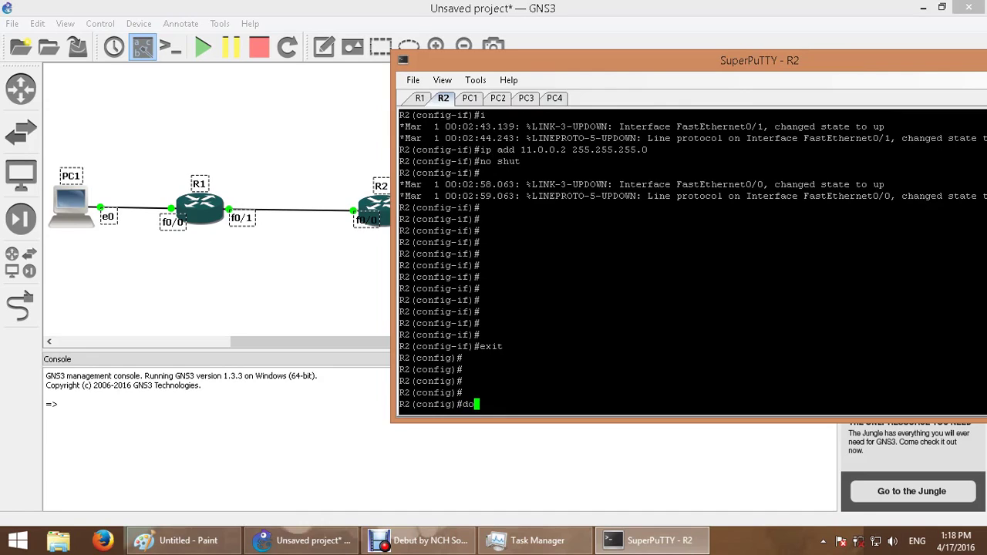
type("show ip route")
key("Return")
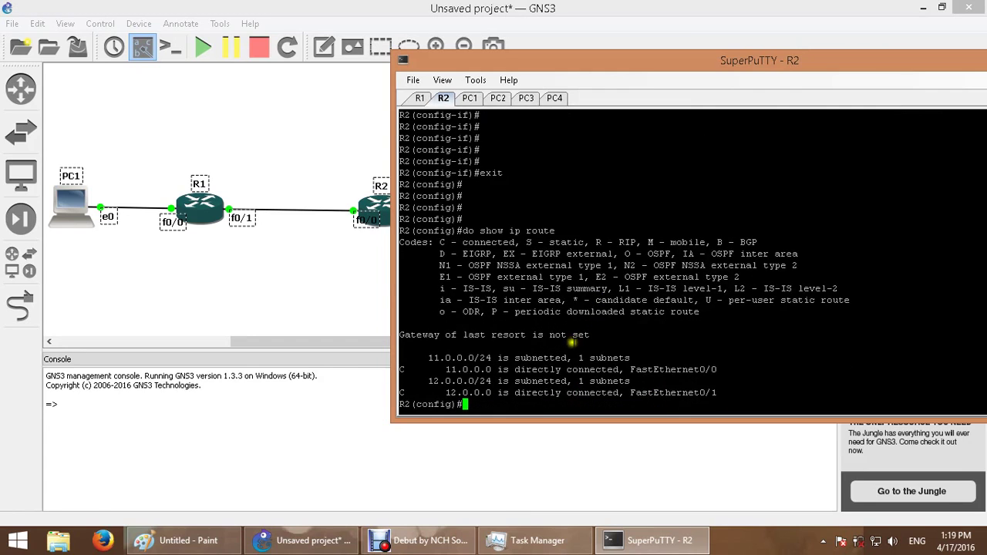
left_click_drag(445, 369, 489, 370)
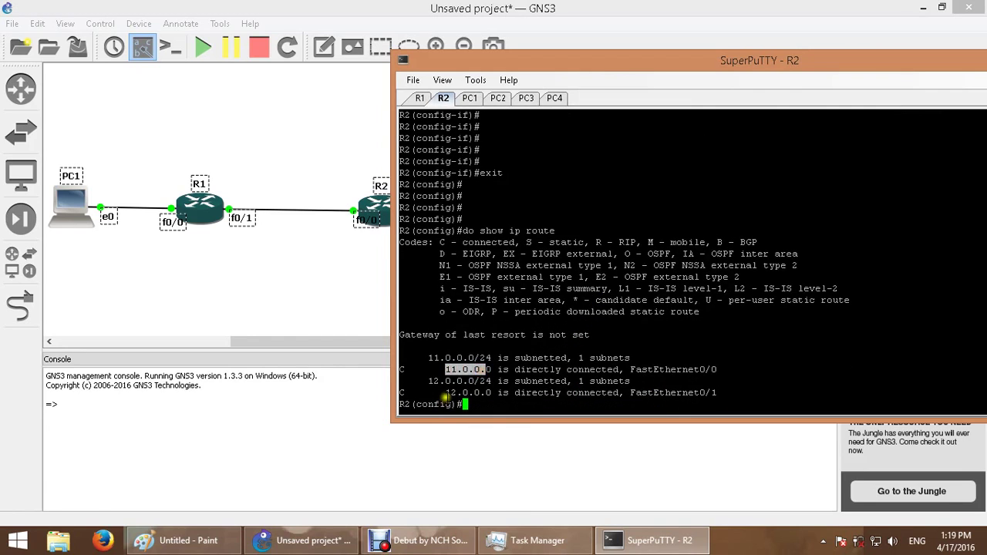
left_click_drag(444, 393, 492, 394)
left_click_drag(440, 242, 504, 244)
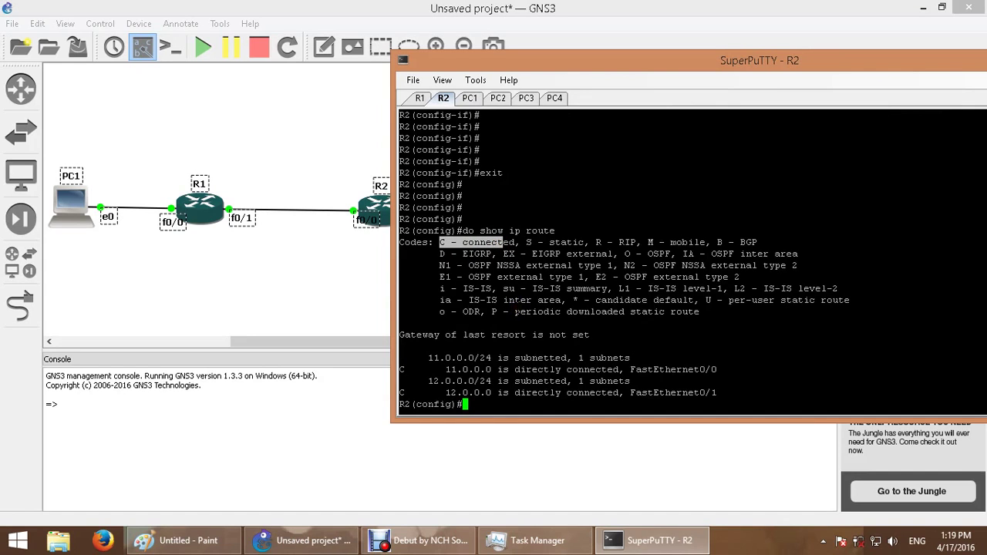
On R2, add a static route to 10.0.0.0 with mask 255.255.255.0 and next hop 11.0.0.1
key("Return")
key("Return")
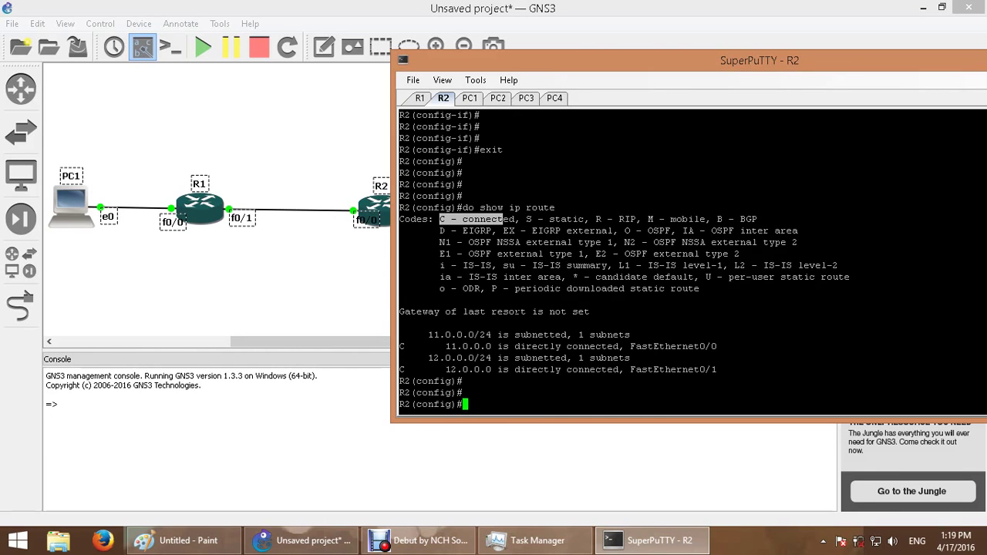
type("ip rou")
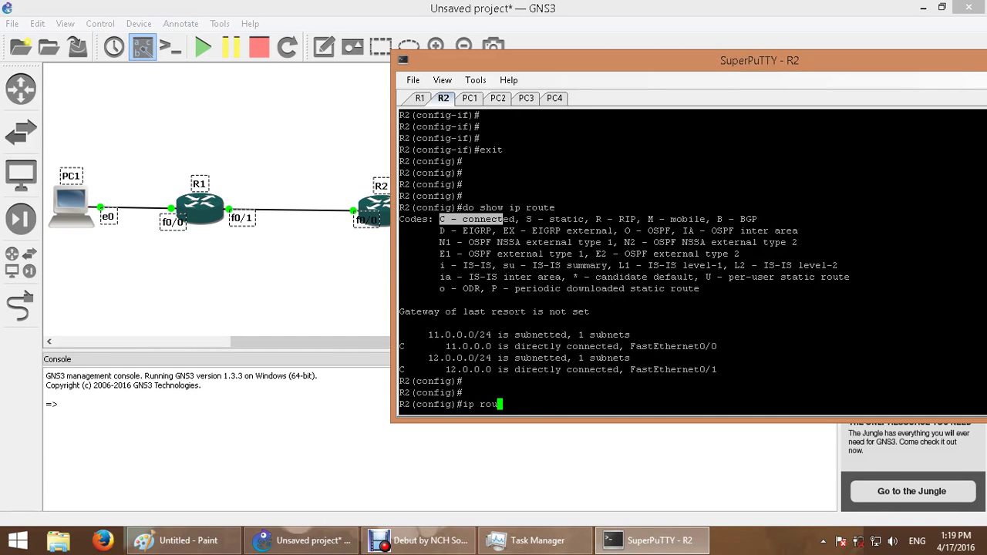
type("te 10.0.0.0 255.255.255.0")
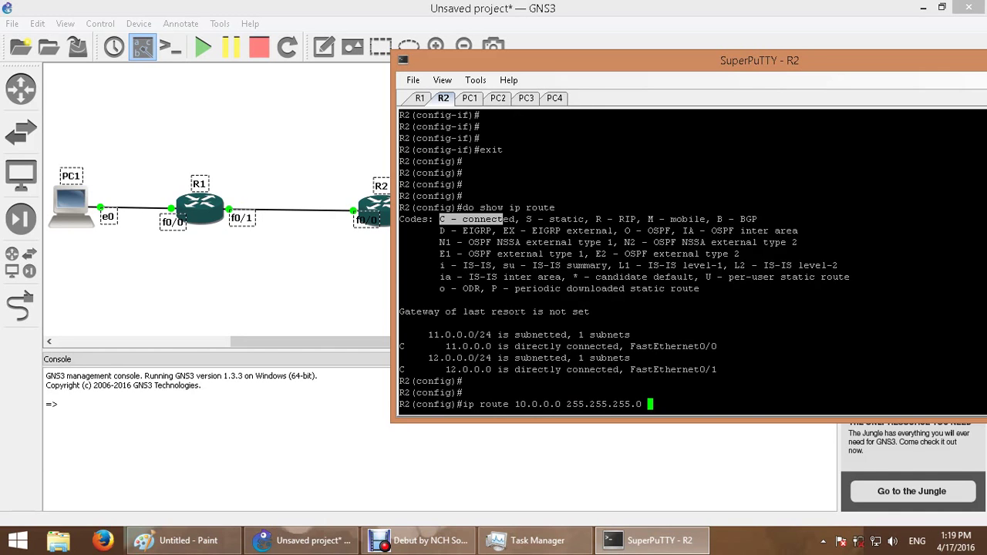
type("11.0.0.1")
key("Return")
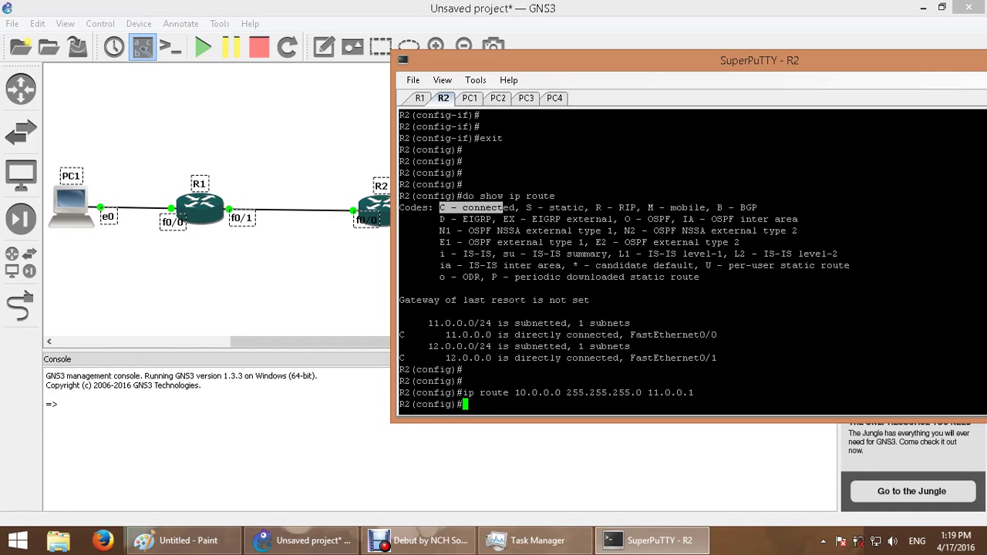
Return to PC1's console and ping 12.0.0.100 again to test the path with R2's return route in place
left_click(469, 98)
key("Return")
key("Return")
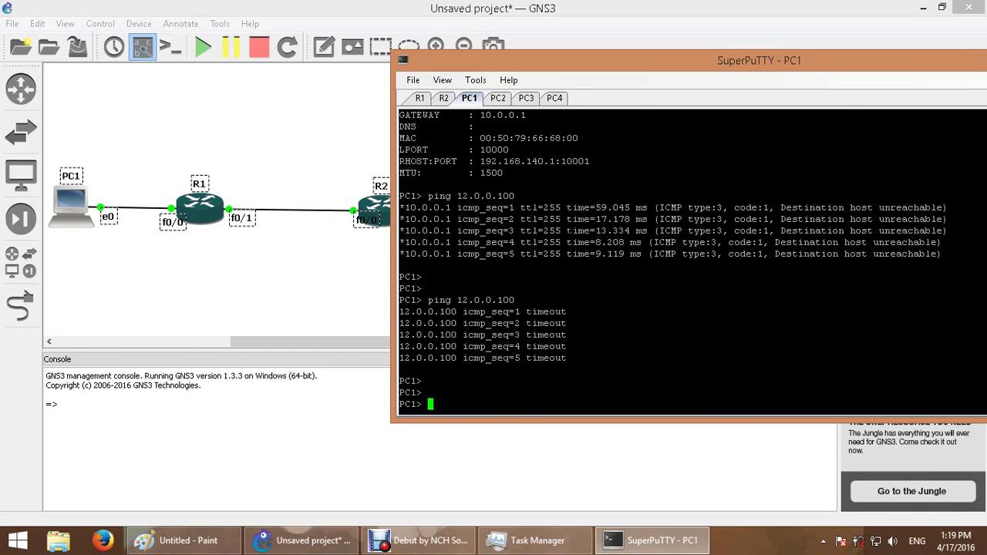
key("Up")
key("Return")
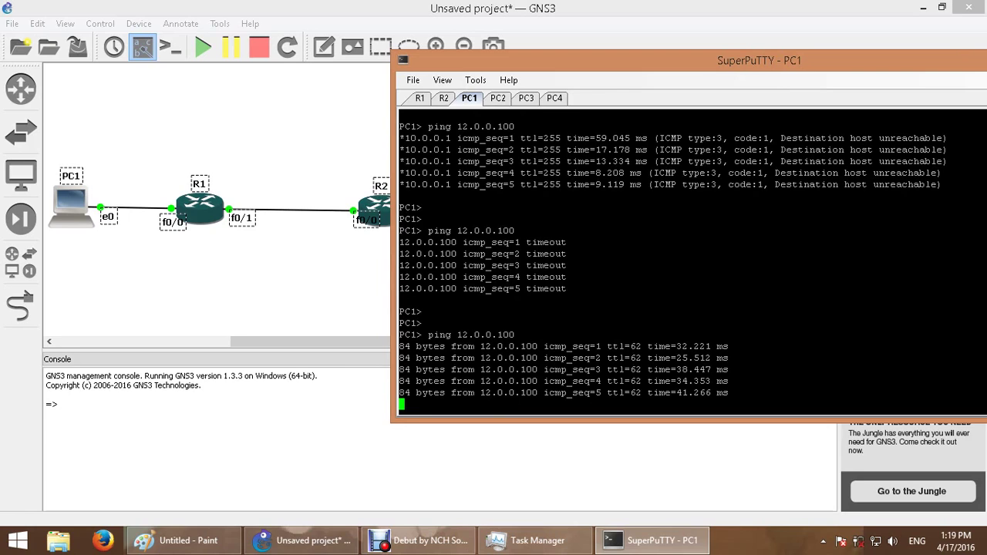
Ping 12.0.0.101 from PC1 to test reachability of the second host on the 12.0.0.0 network
key("Up")
key("BackSpace")
type("1")
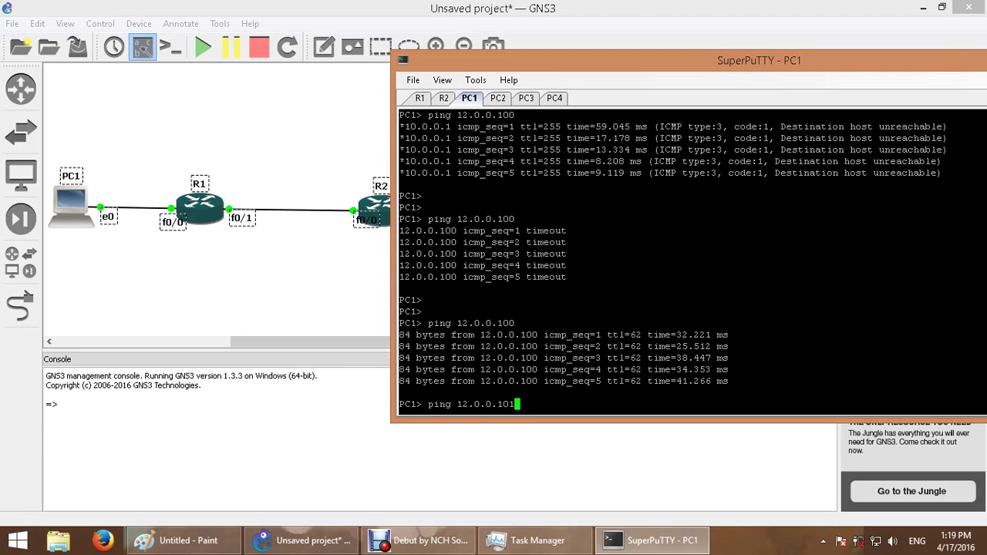
key("Return")
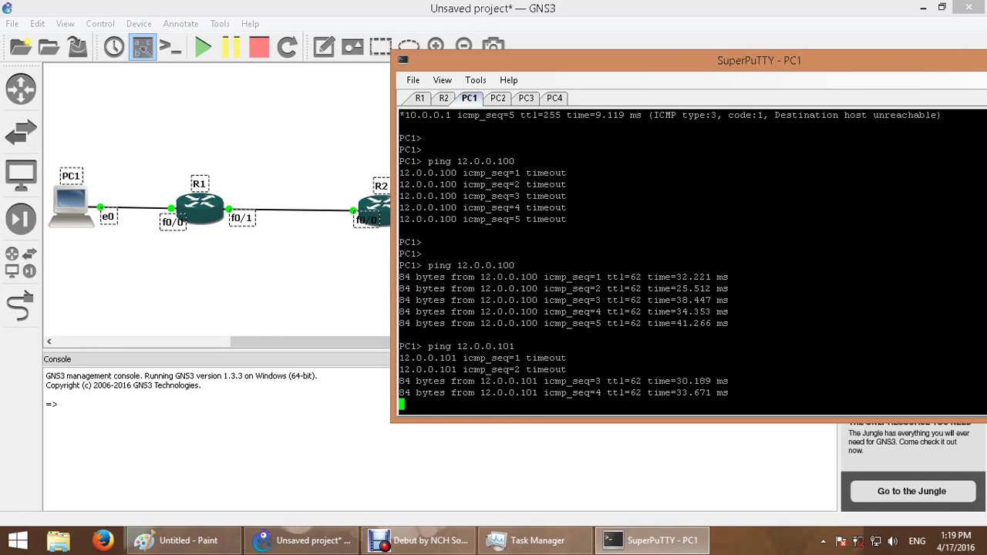
Ping 12.0.0.102 from PC1 to test reachability of the third host on the 12.0.0.0 network
key("Up")
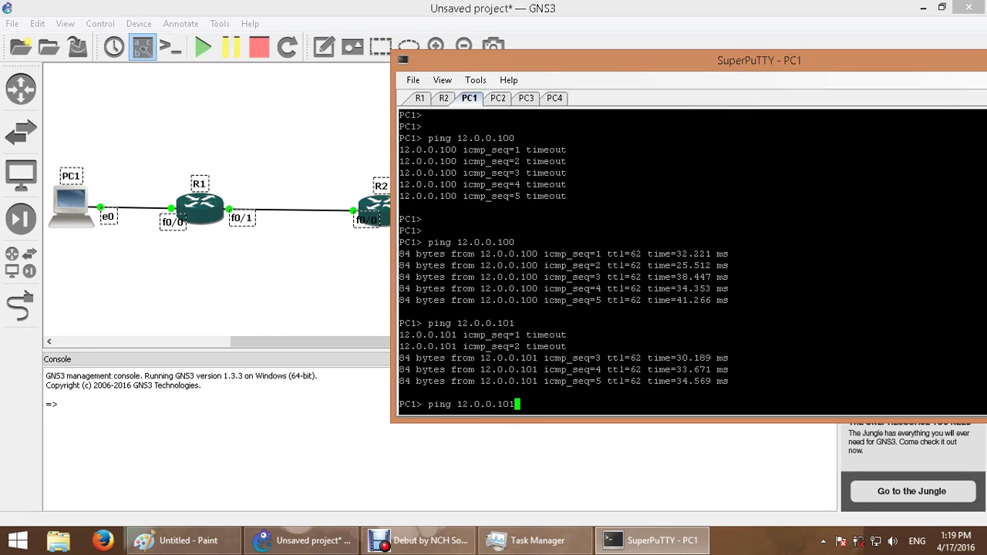
key("BackSpace")
type("2")
key("Return")
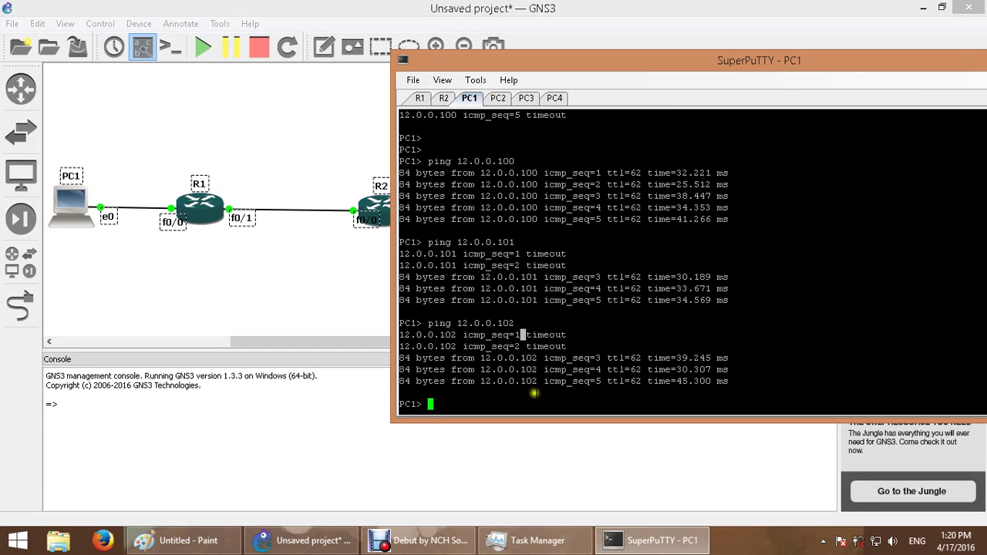
Clear the selection in the GNS3 topology, switch to the Paint diagram and draw a dark red vertical pencil line through R1
left_click(418, 526)
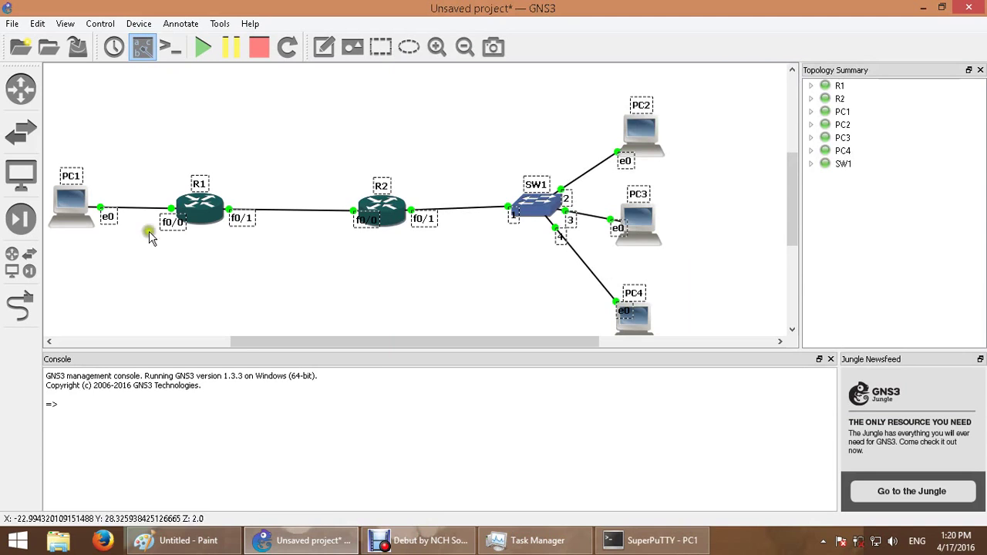
left_click(82, 215)
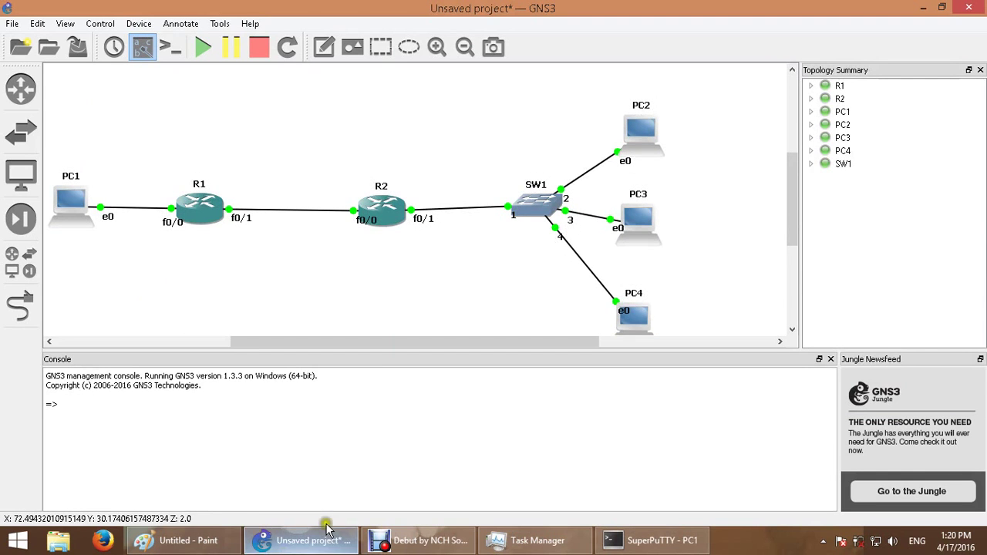
left_click(197, 541)
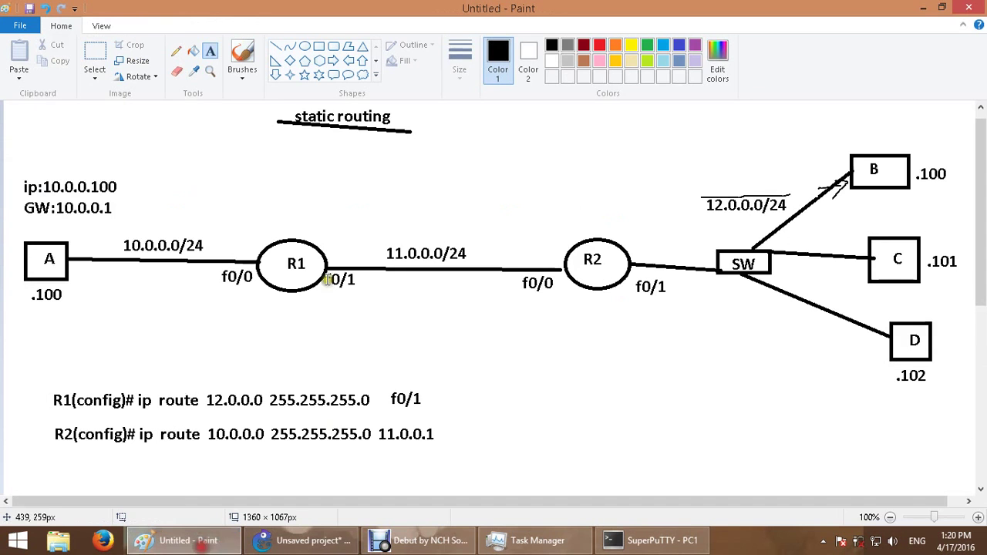
left_click(176, 51)
left_click(583, 45)
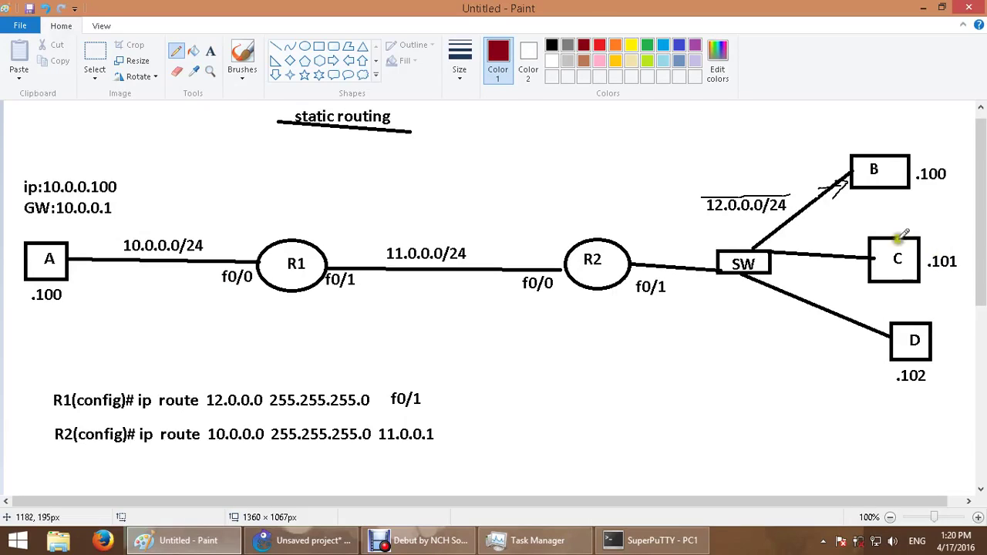
left_click_drag(294, 199, 296, 309)
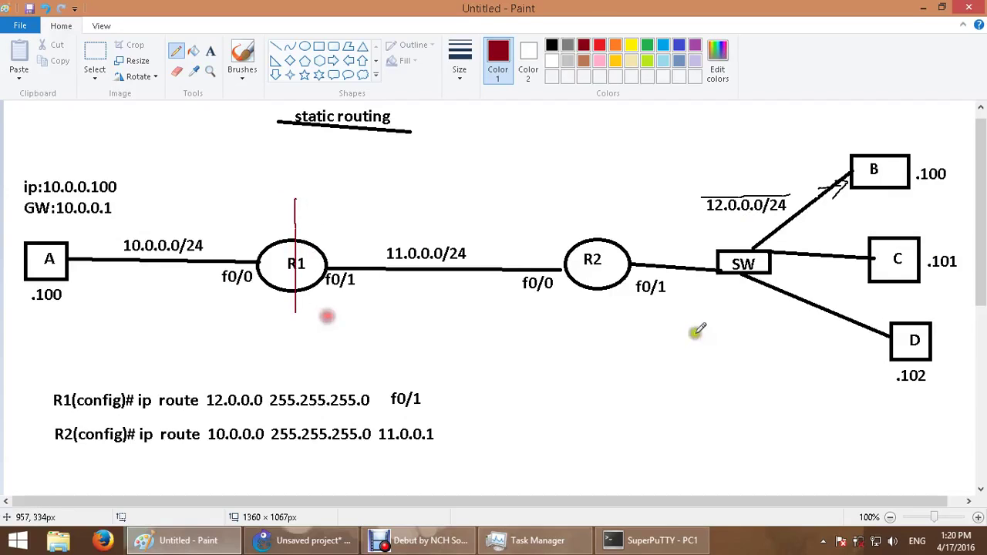
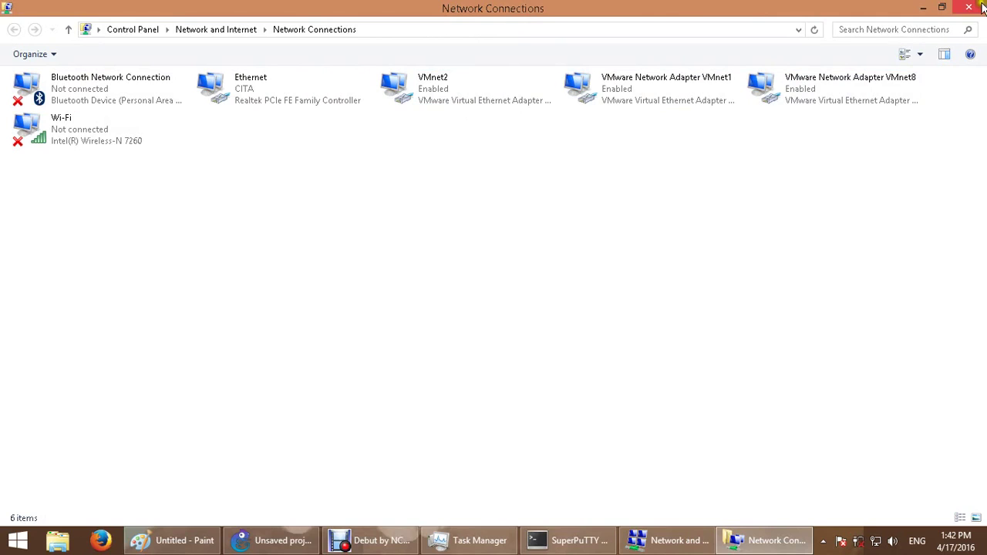
Close Network Connections, minimize the open windows and open Computer Management for This PC in a maximized window
left_click(972, 8)
left_click(928, 10)
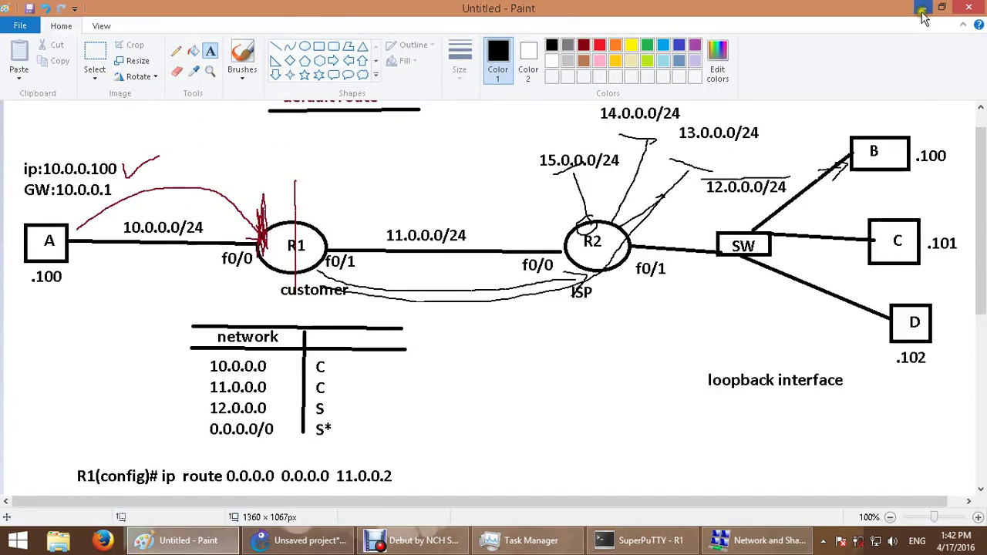
left_click(925, 9)
left_click(806, 58)
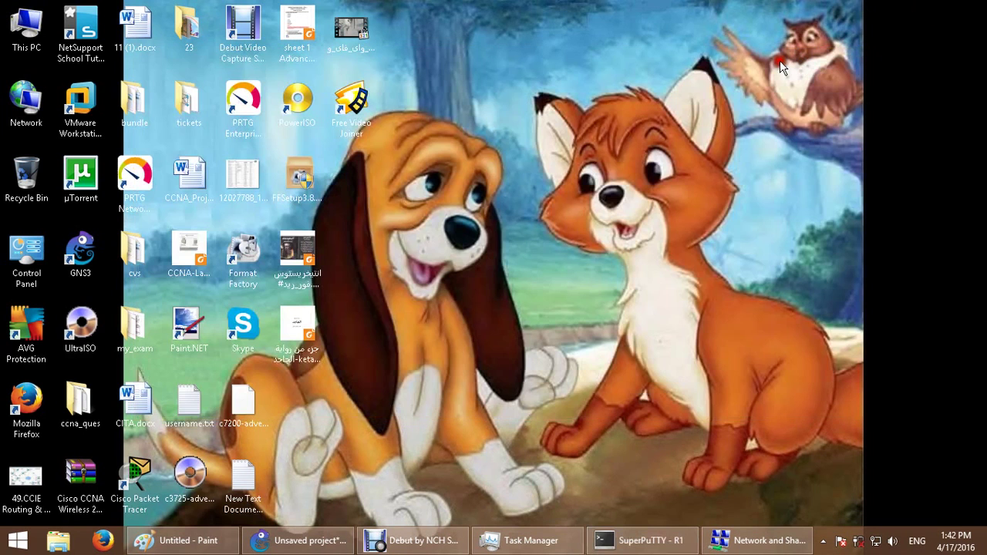
right_click(19, 48)
left_click(74, 73)
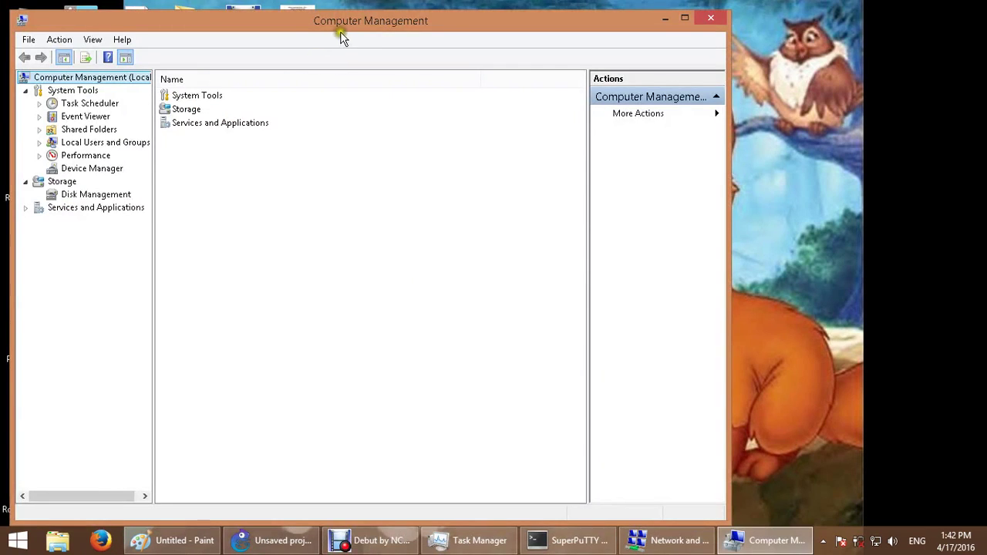
double_click(341, 24)
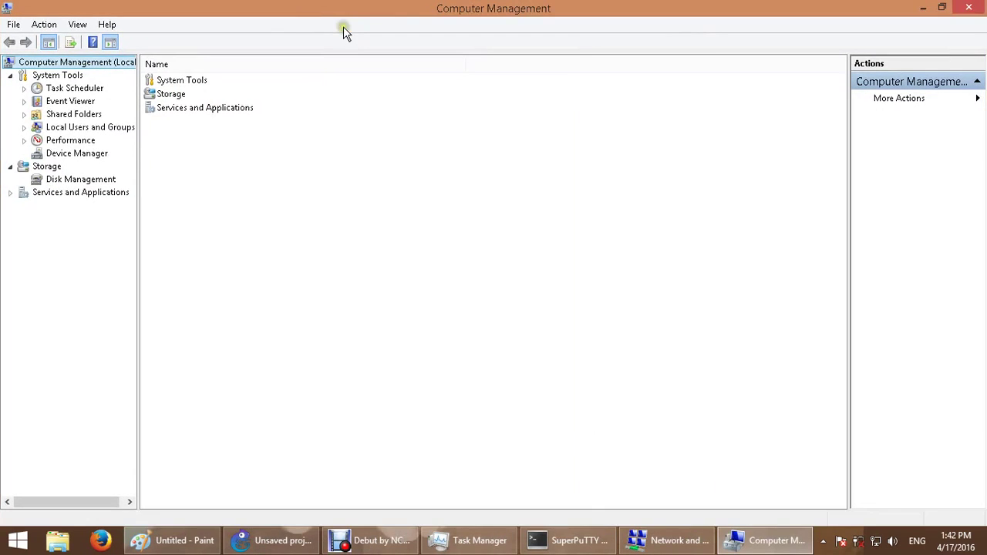
Open Device Manager and start the Add legacy hardware wizard for the computer
left_click(85, 159)
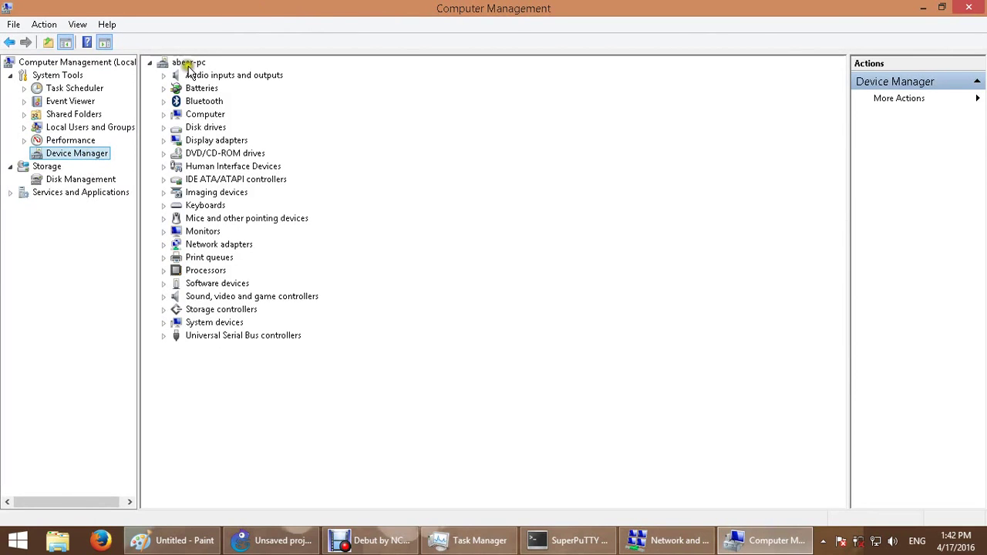
left_click(189, 64)
right_click(197, 66)
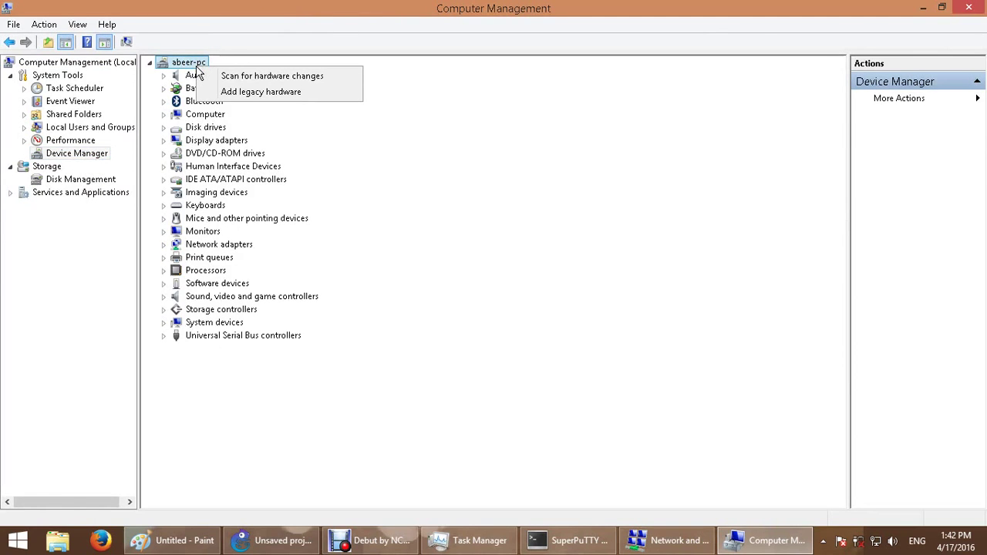
left_click(299, 93)
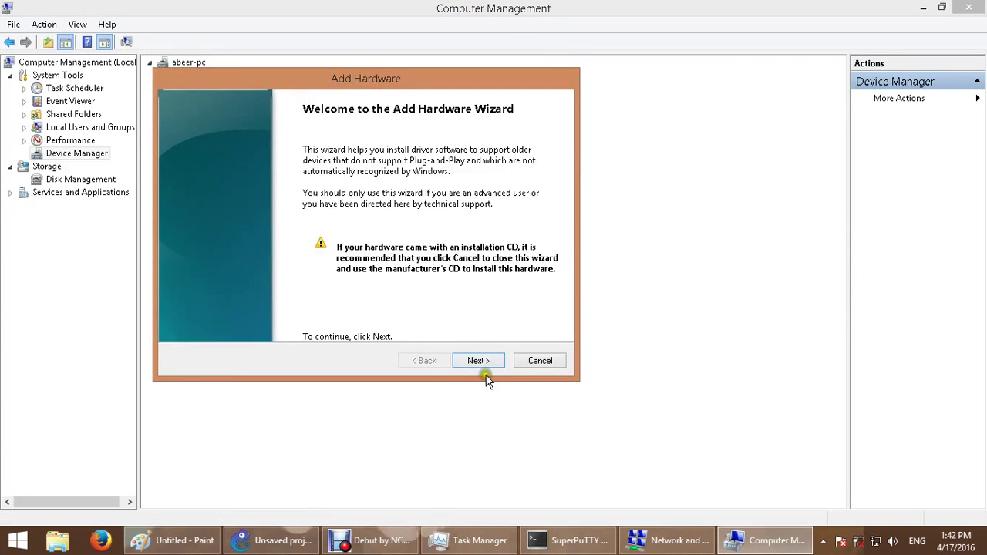
Set the Add Hardware wizard to install hardware manually selected from a list (Advanced)
left_click(479, 363)
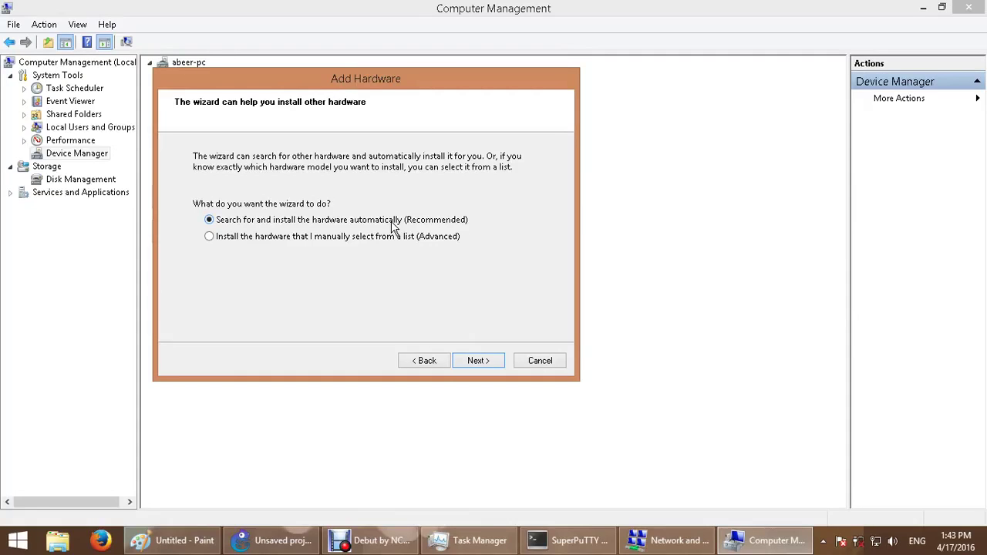
left_click(227, 238)
left_click(222, 220)
left_click(236, 244)
left_click(456, 360)
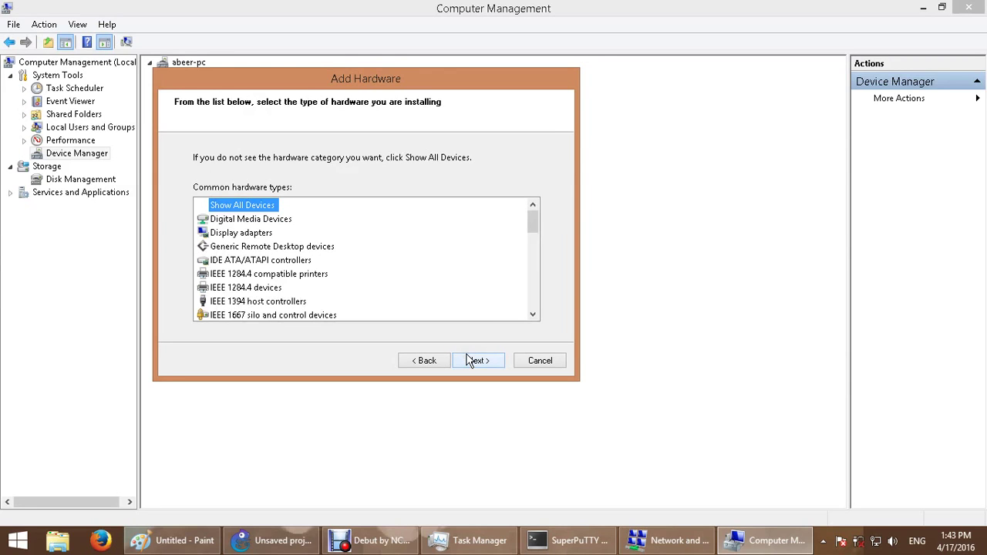
Choose Network adapters as the type of hardware to install
left_click_drag(536, 244, 538, 262)
left_click(245, 274)
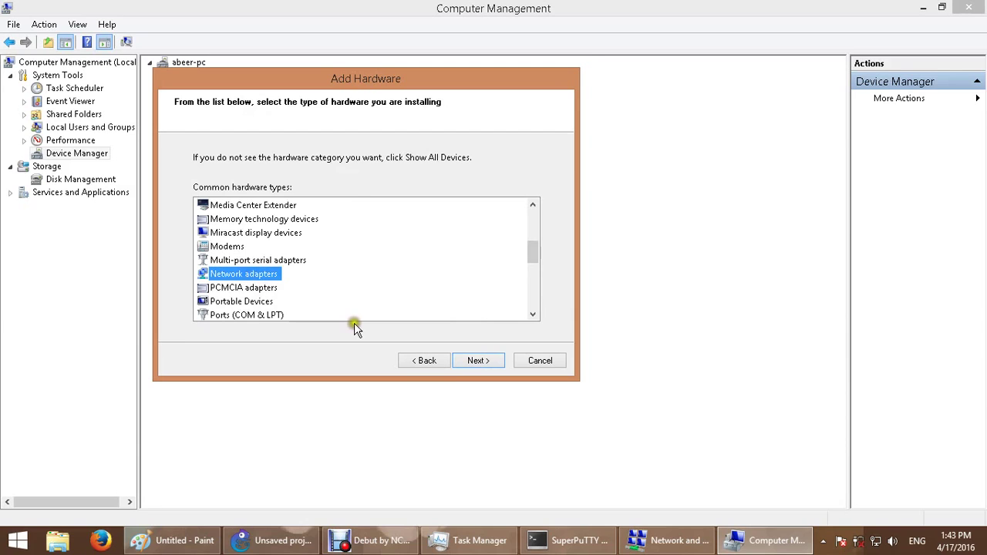
left_click(480, 361)
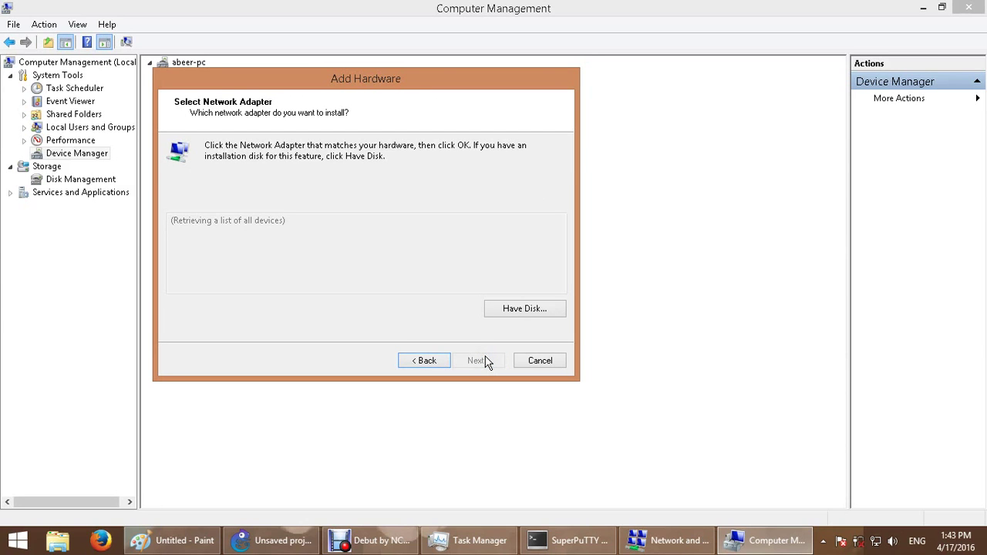
Select Microsoft as the manufacturer and Microsoft KM-TEST Loopback Adapter as the network adapter to install
left_click(169, 305)
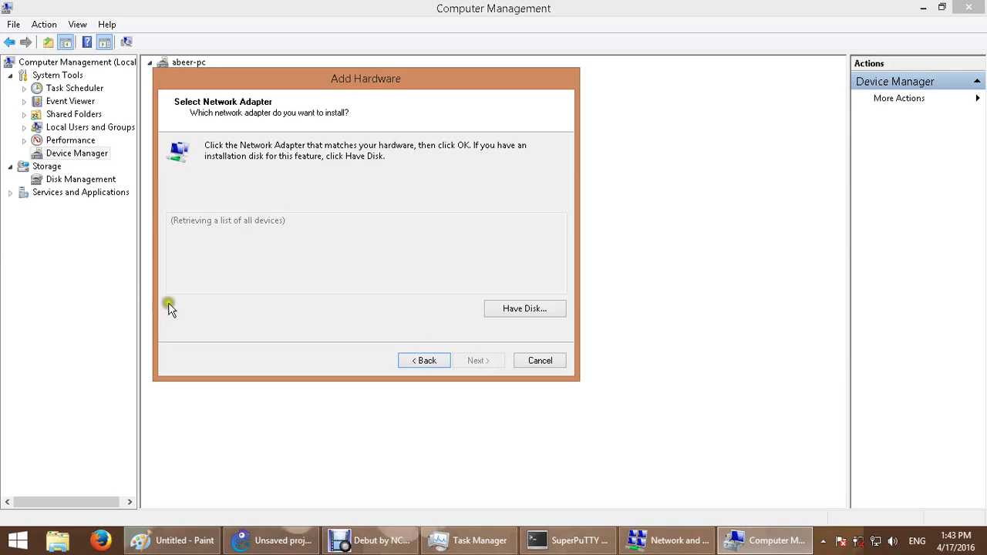
left_click(264, 249)
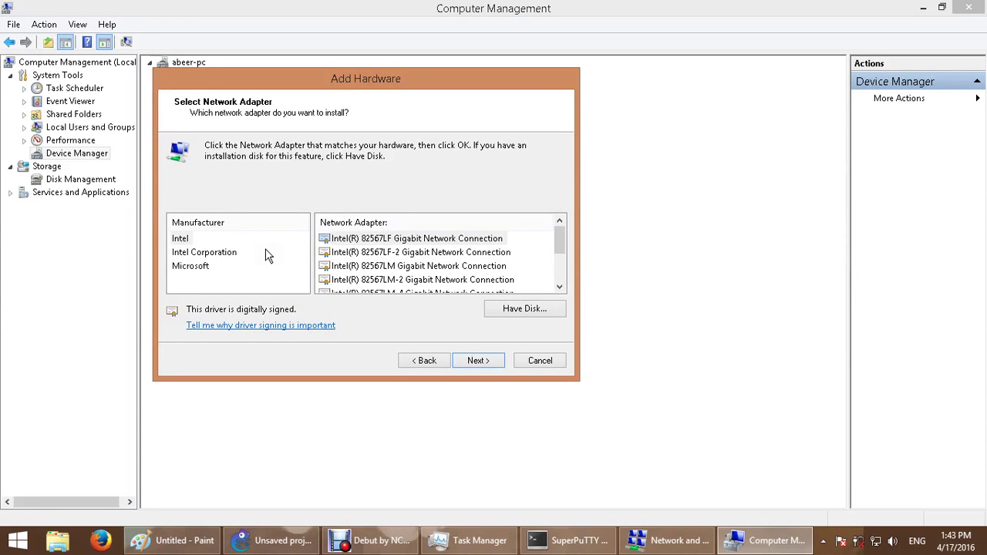
left_click(206, 266)
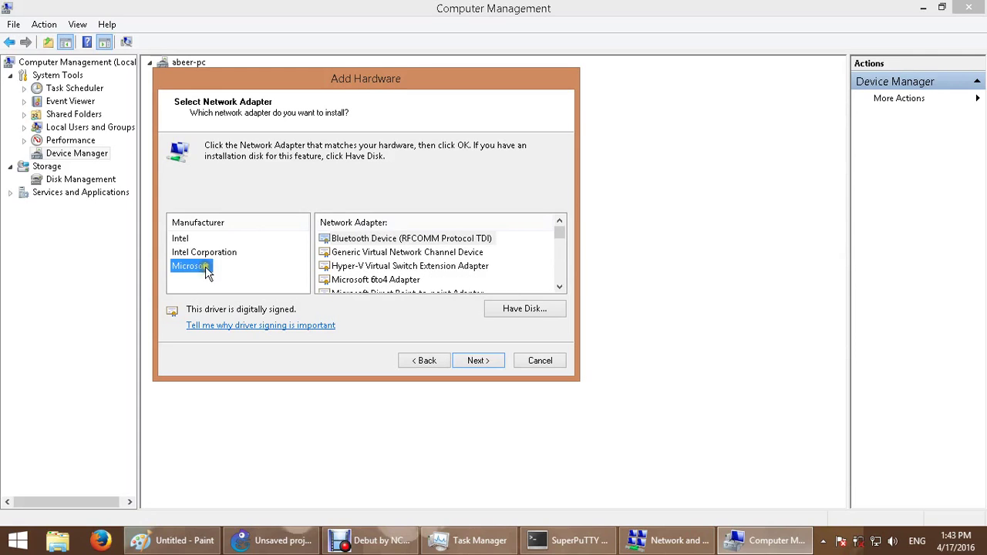
left_click(559, 288)
left_click(559, 287)
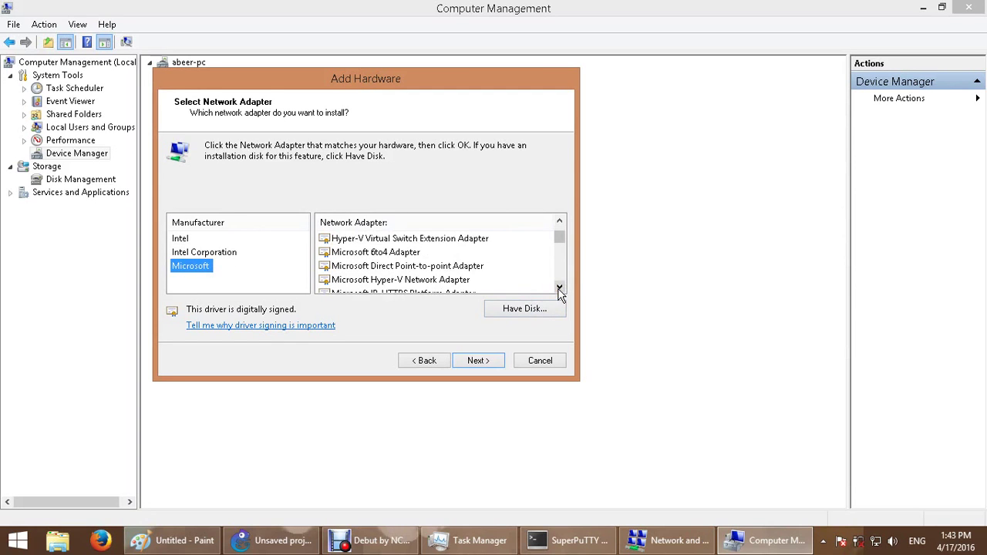
left_click(559, 288)
left_click(559, 287)
left_click(559, 287)
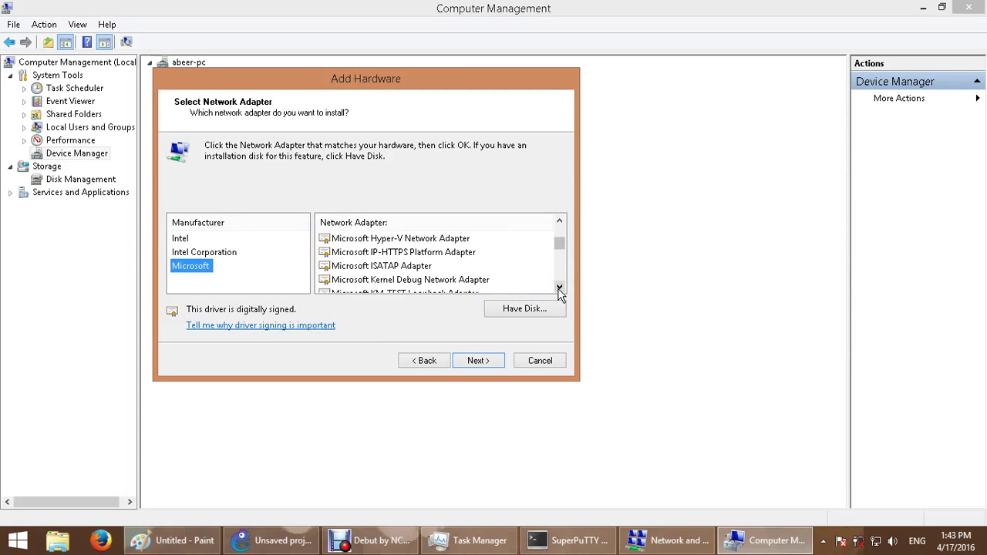
left_click(559, 288)
left_click(420, 280)
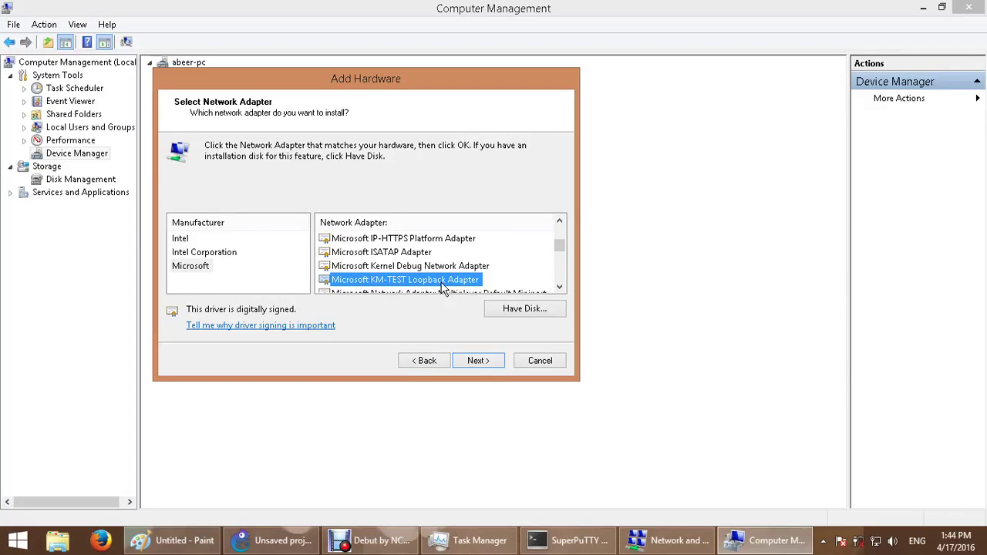
left_click(479, 359)
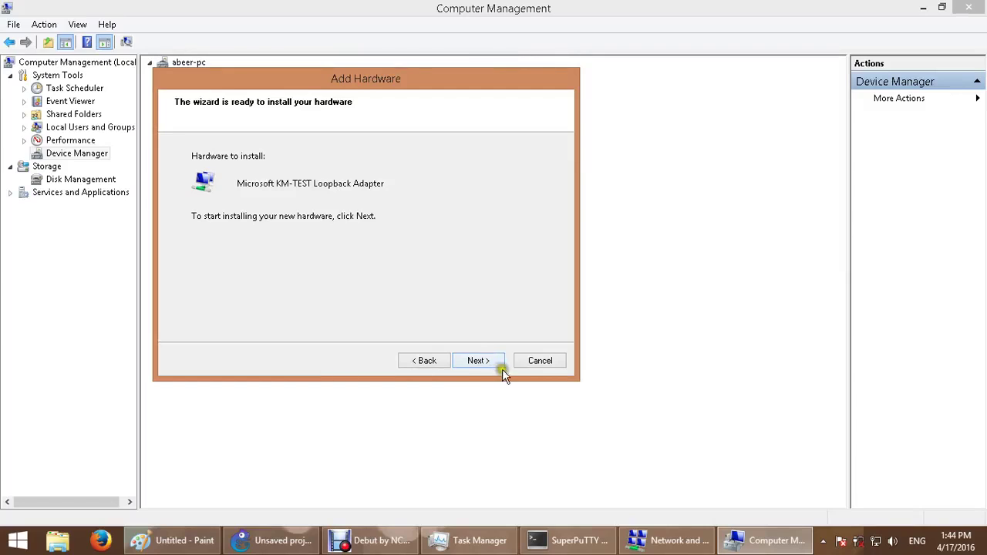
Install the loopback adapter, finish the wizard and close Computer Management
left_click(472, 365)
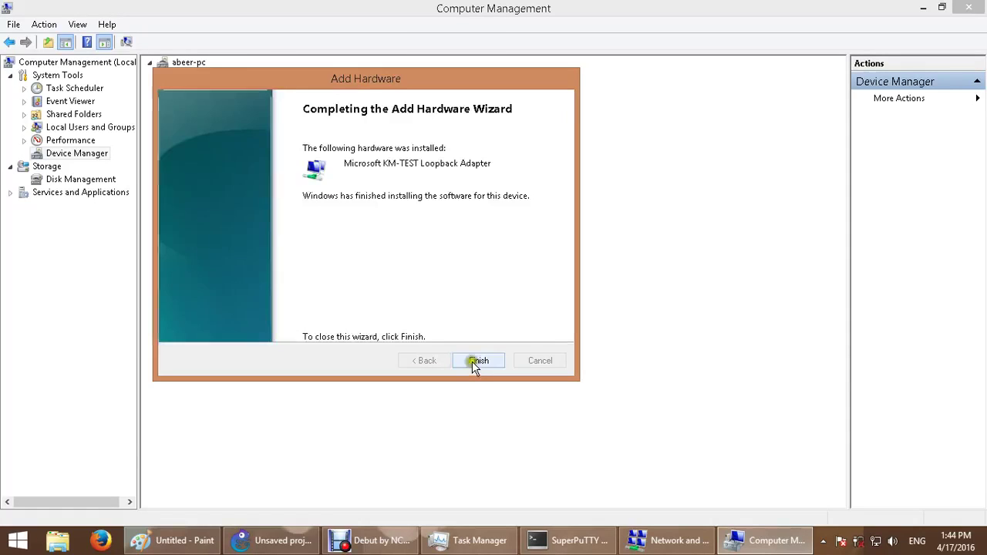
left_click(473, 363)
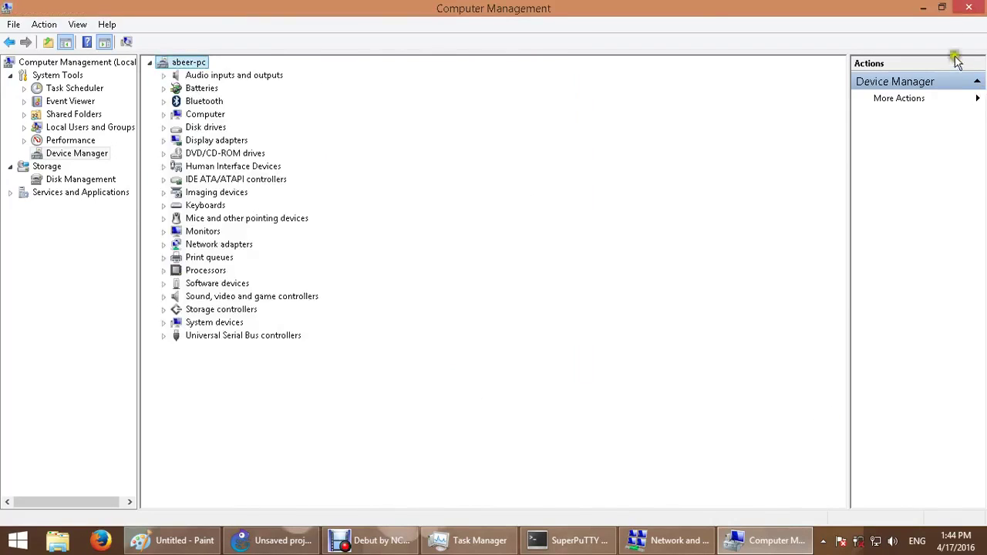
left_click(968, 7)
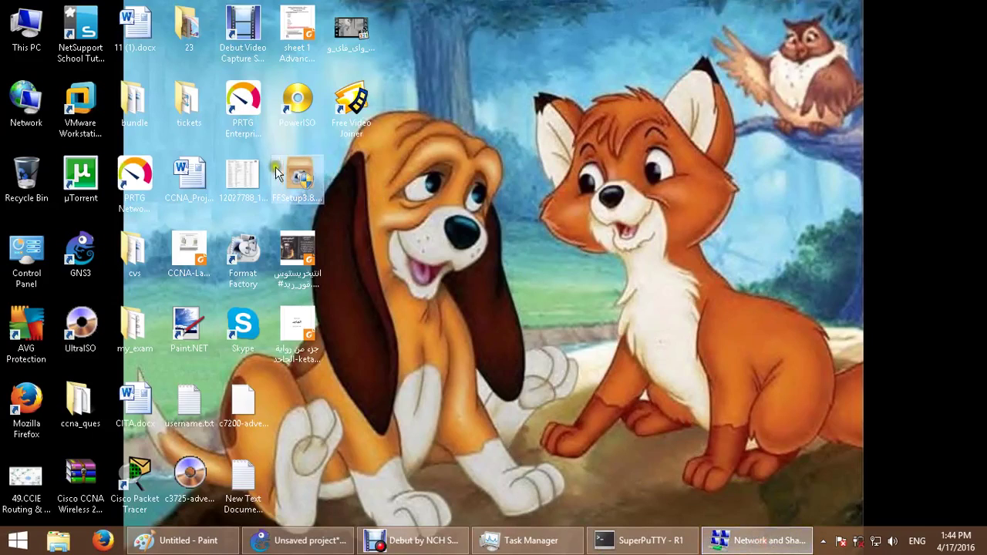
Open the adapter settings from Network and Sharing Center and refresh the connections list to check for the new loopback adapter
left_click(763, 541)
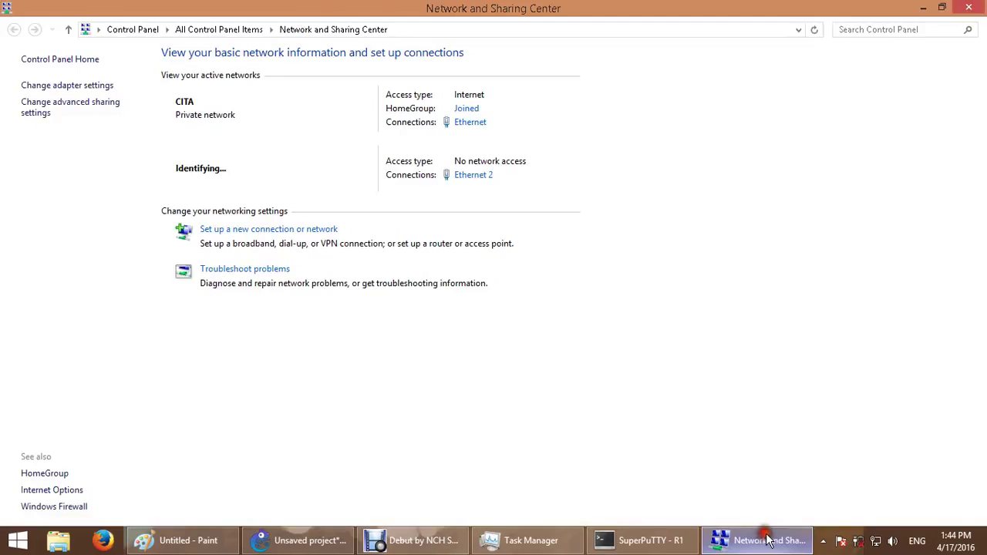
left_click(88, 88)
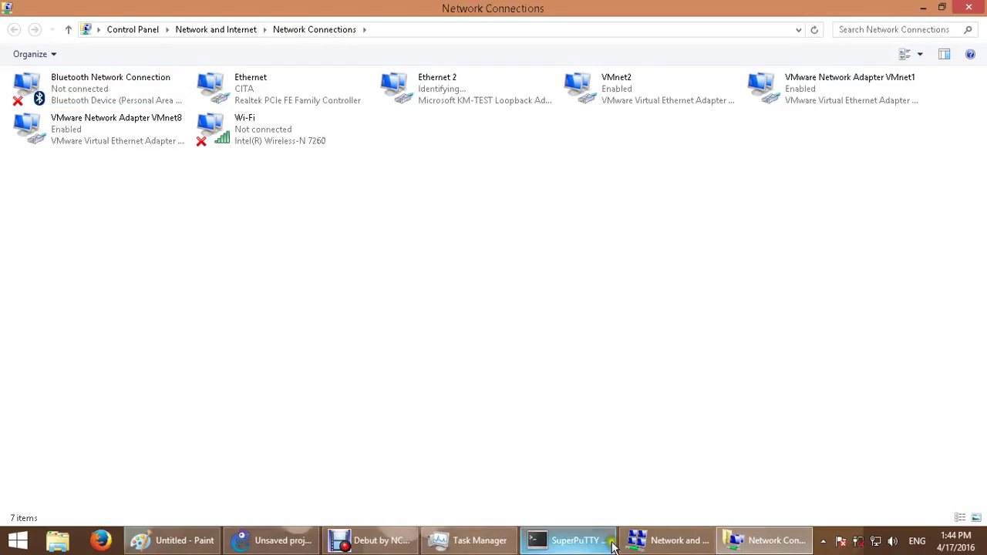
right_click(208, 260)
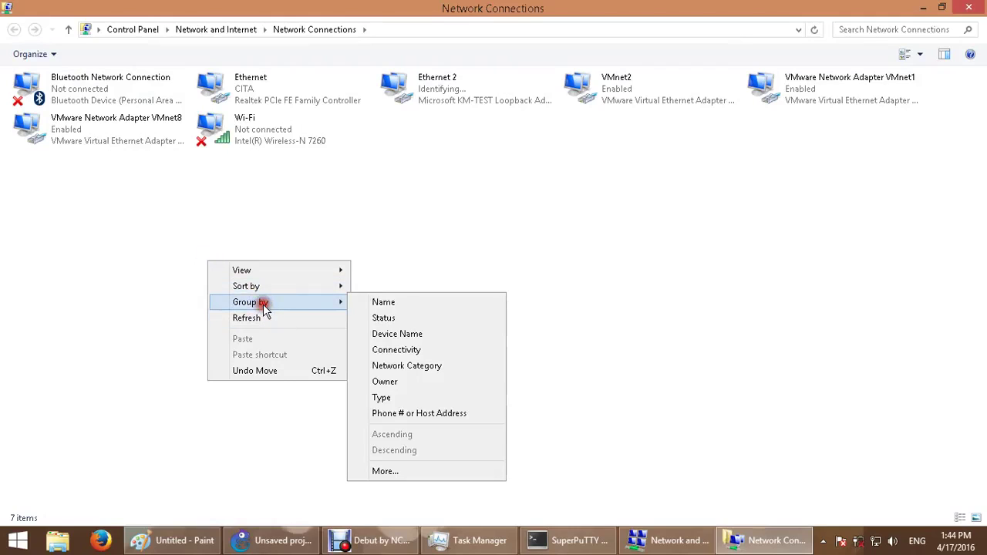
left_click(439, 229)
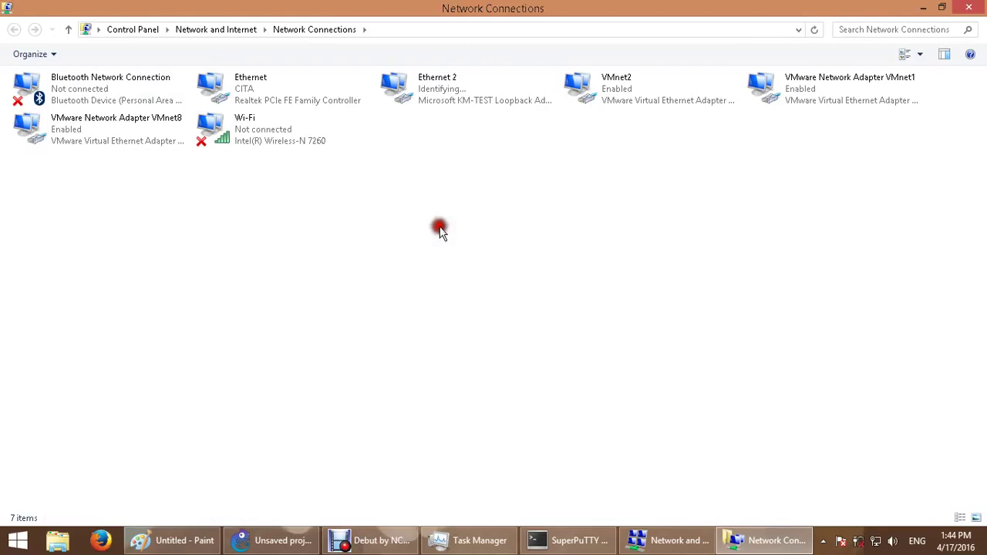
right_click(387, 259)
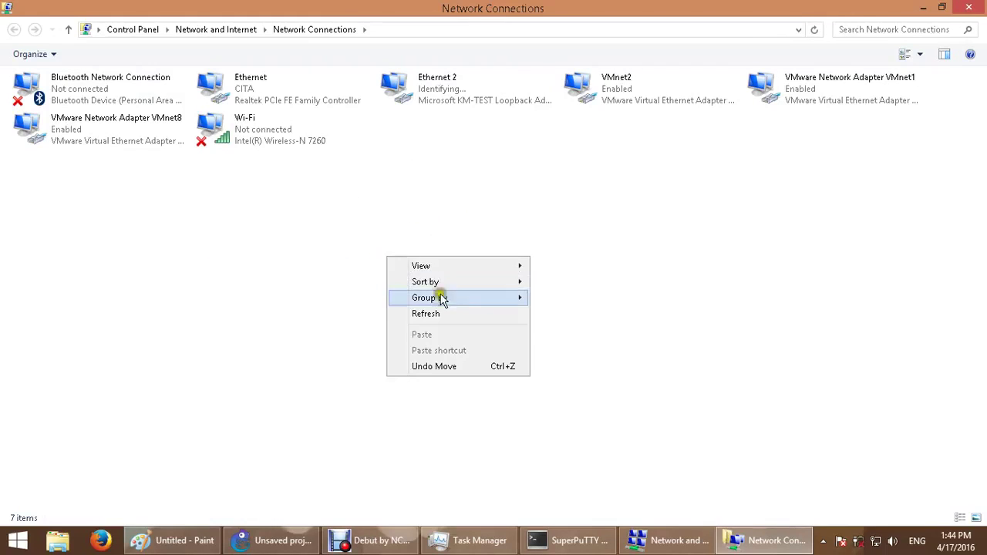
left_click(461, 312)
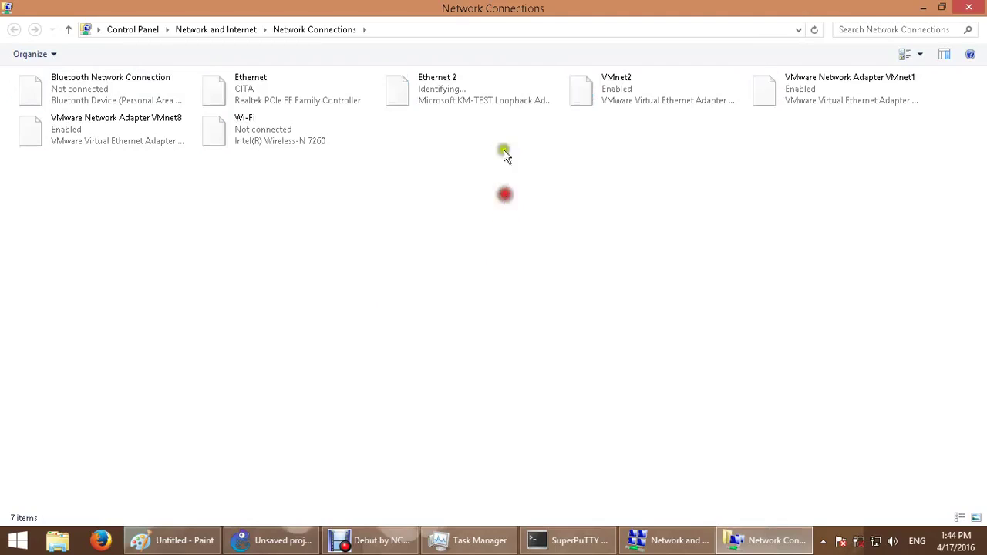
Examine the connection details of the Ethernet 2 loopback adapter, including its autoconfiguration IPv4 address, and close its status dialogs
left_click(470, 103)
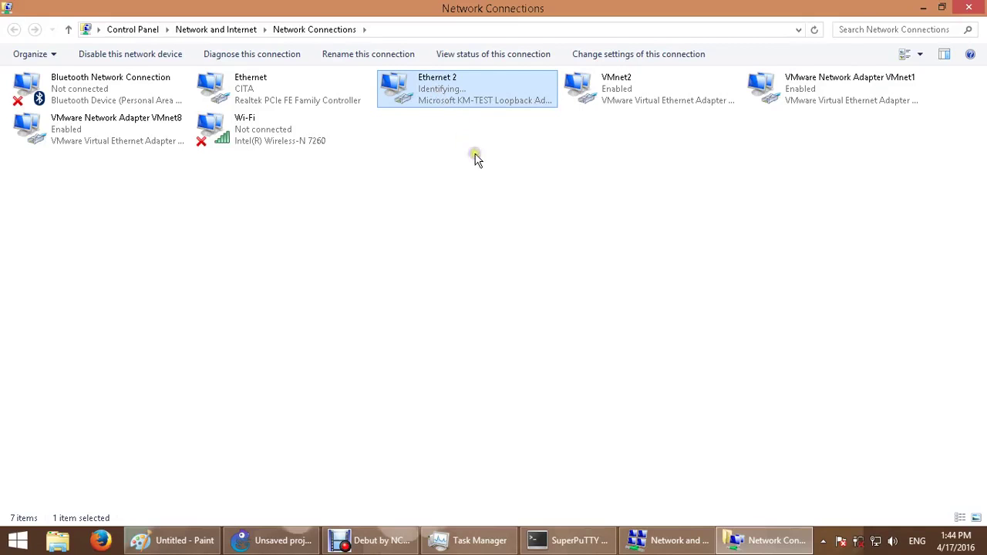
double_click(418, 92)
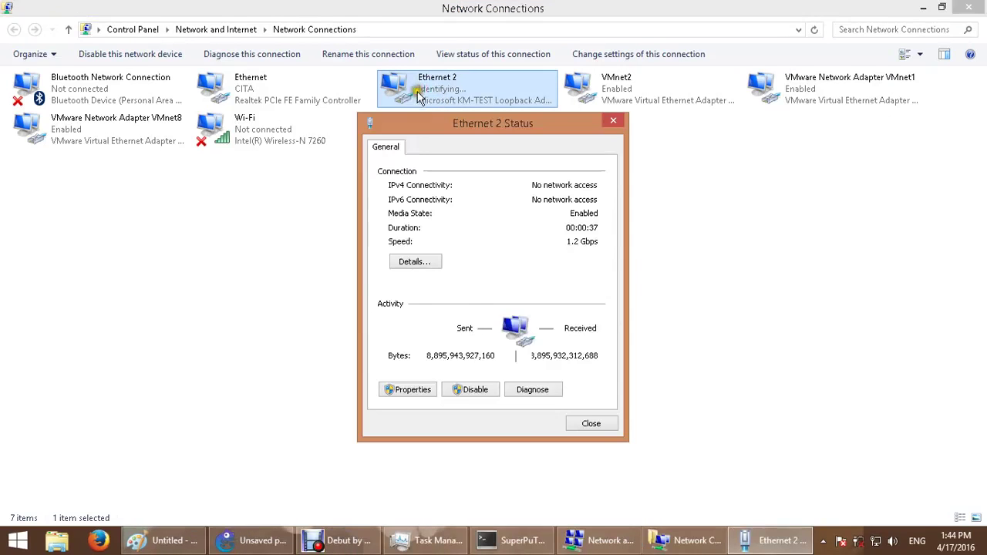
left_click(414, 261)
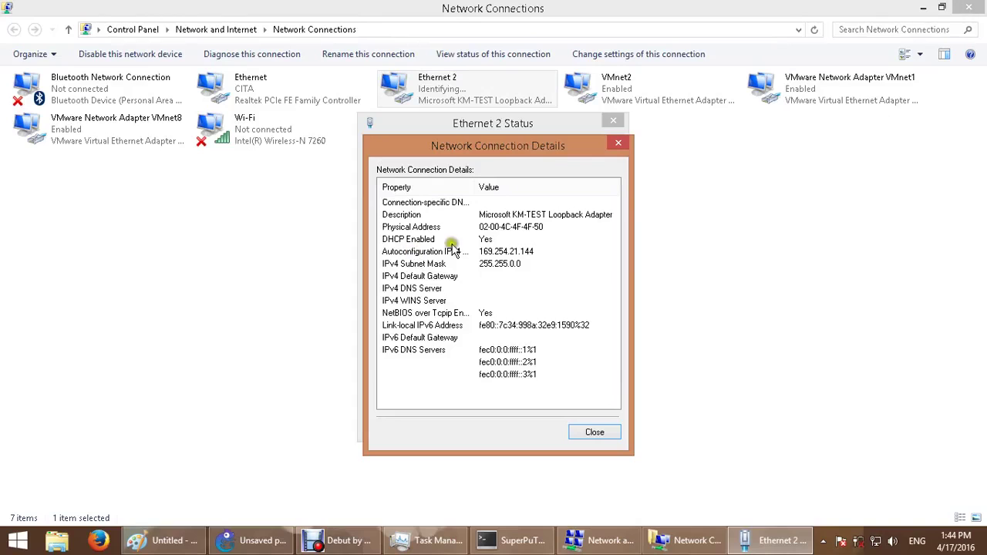
left_click(534, 254)
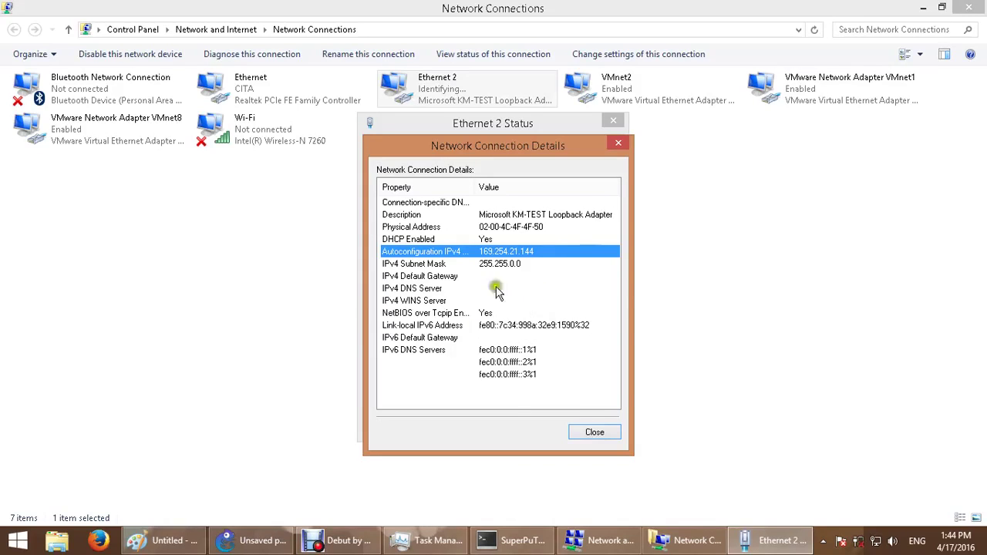
left_click(600, 431)
left_click(581, 419)
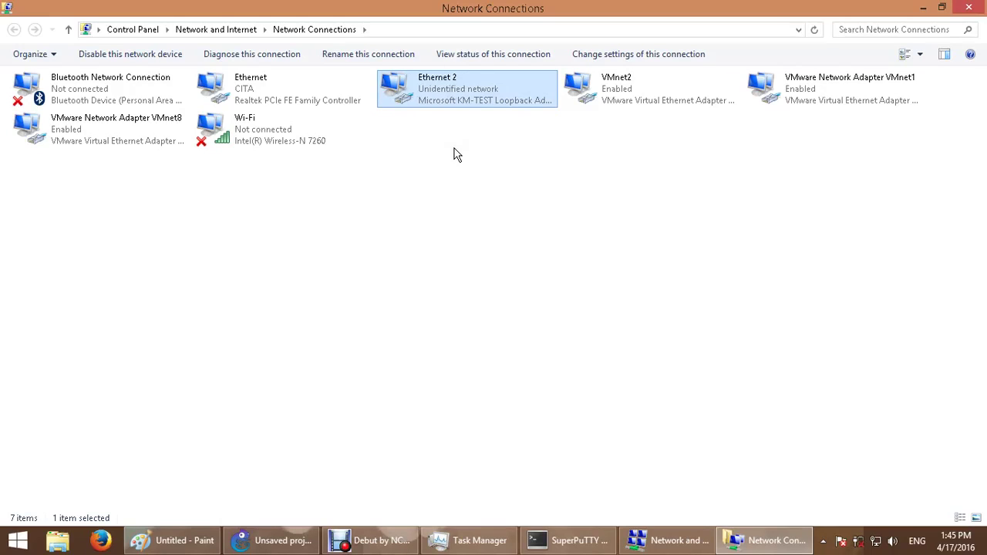
Minimize the Network Connections and Network and Sharing Center windows and bring up the topology diagram in Paint
left_click(923, 7)
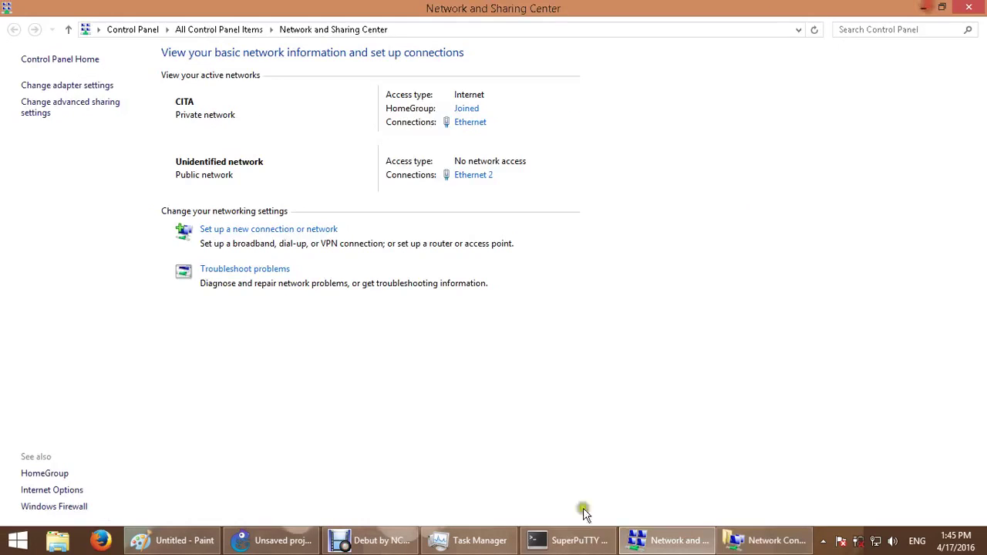
left_click(922, 7)
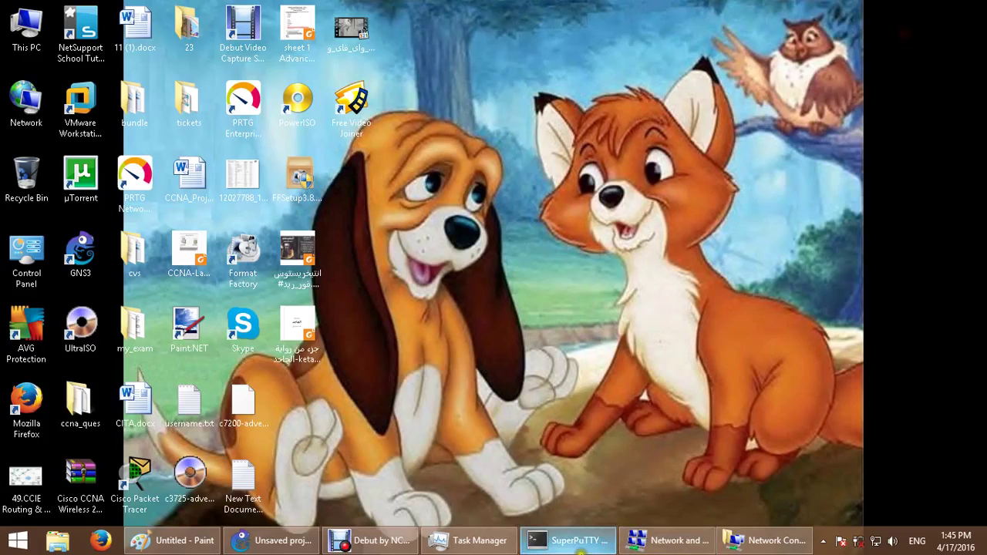
left_click(208, 543)
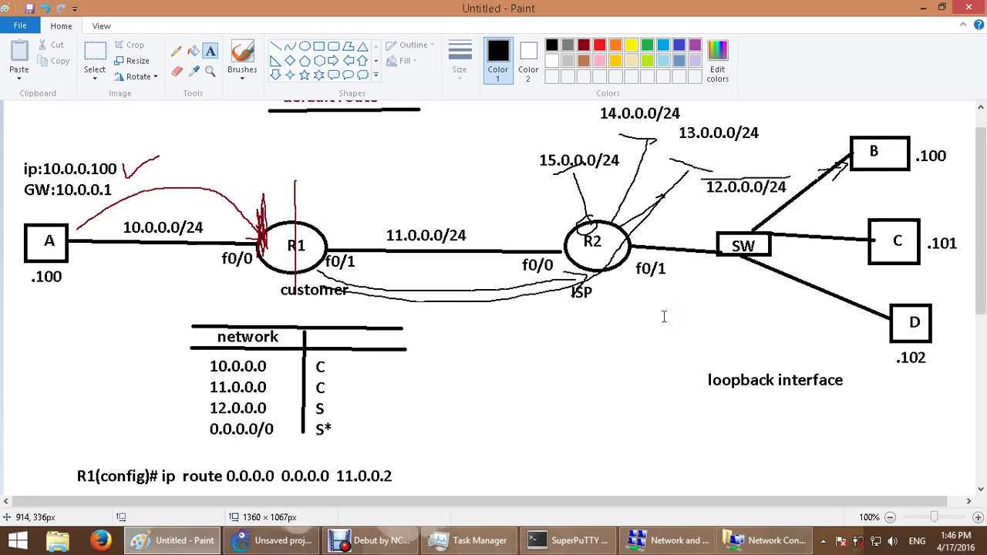
Switch to SuperPuTTY and bring up a fresh configuration prompt in the R2 console
left_click(574, 540)
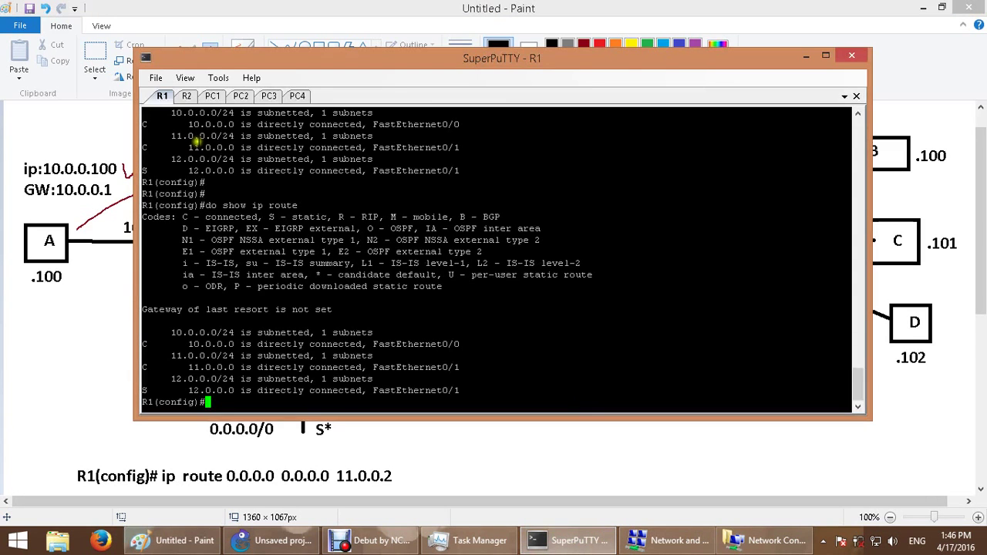
left_click(185, 97)
key("Return")
key("Return")
key("Return")
key("Return")
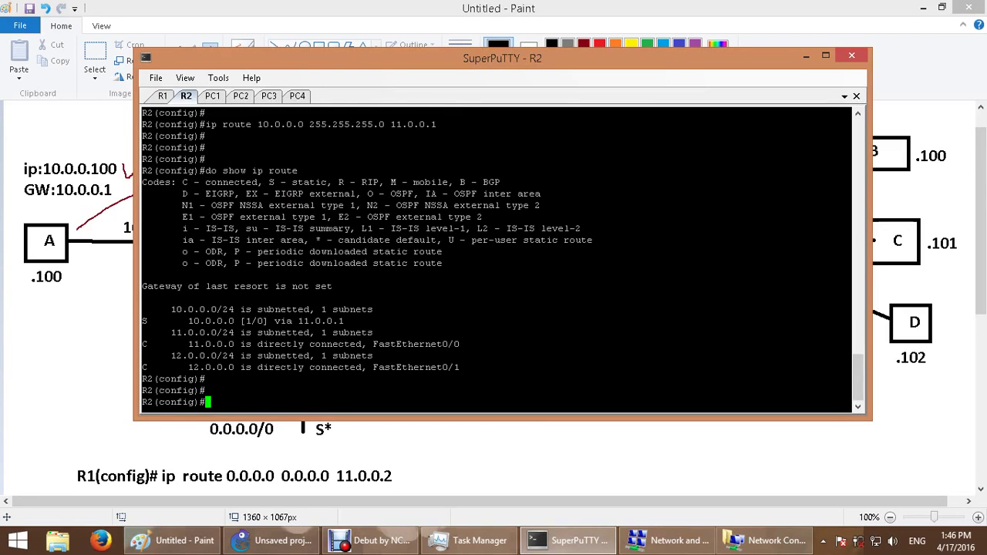